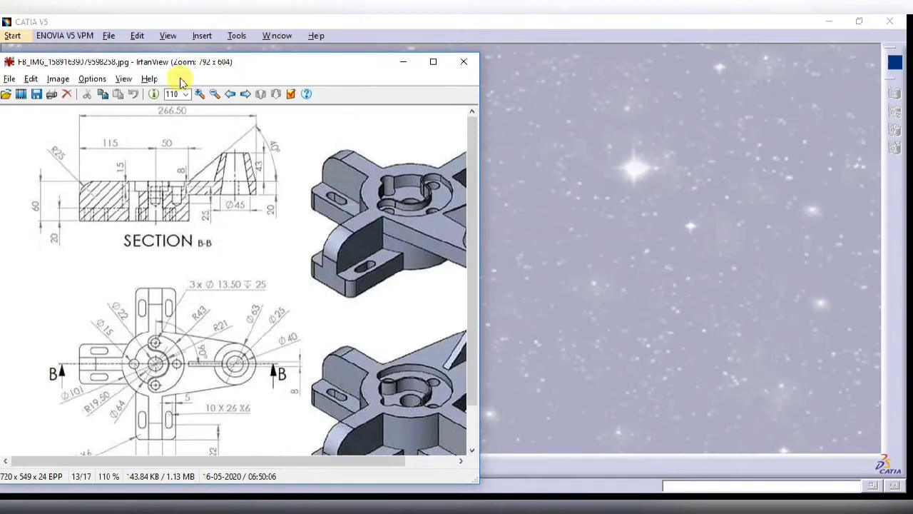
Look over the bracket drawing's section and plan views, and create a new part in the Part Design workbench
scroll(222, 335, down, 3)
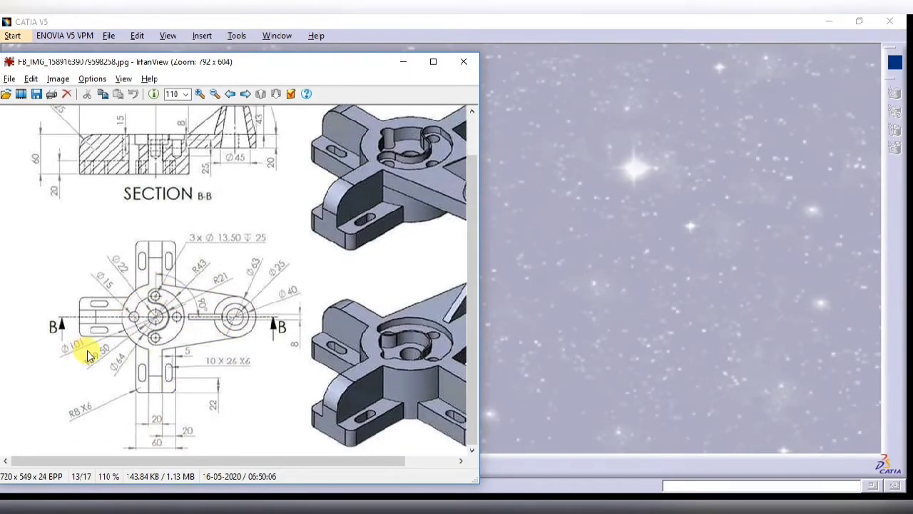
scroll(50, 198, up, 1)
click(13, 36)
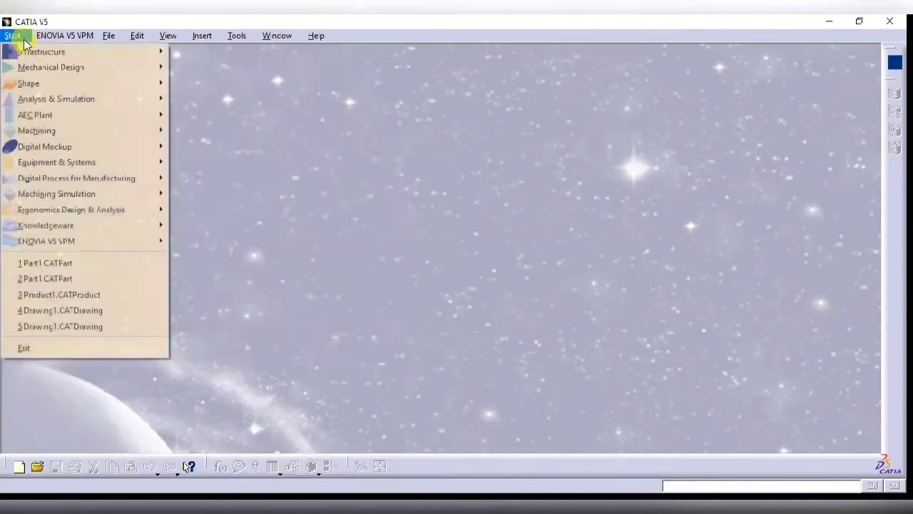
mouse_move(53, 66)
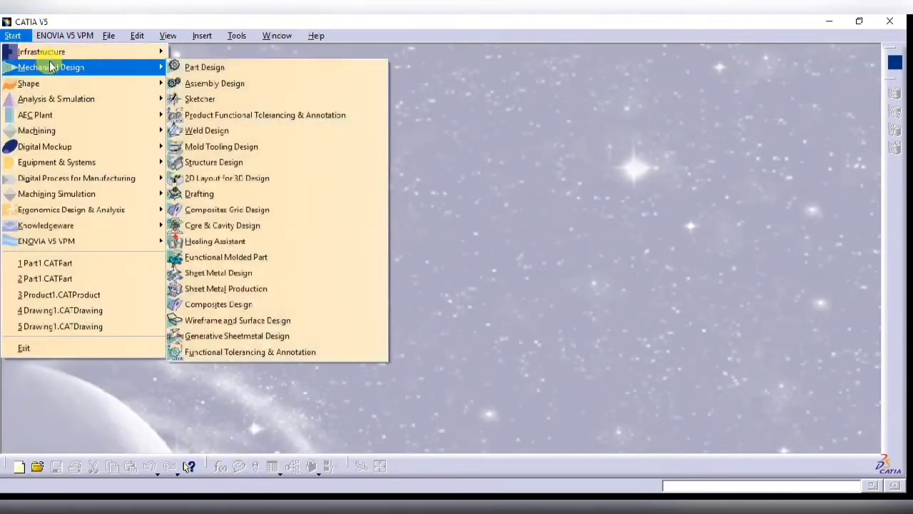
click(204, 67)
click(797, 433)
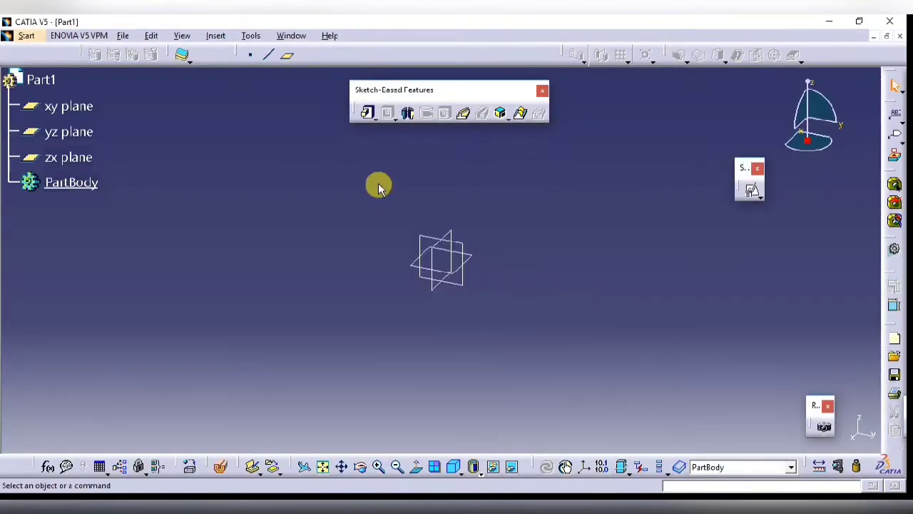
Hide the three default reference planes and insert a standard axis system at the part origin
right_click(463, 253)
click(511, 265)
click(215, 36)
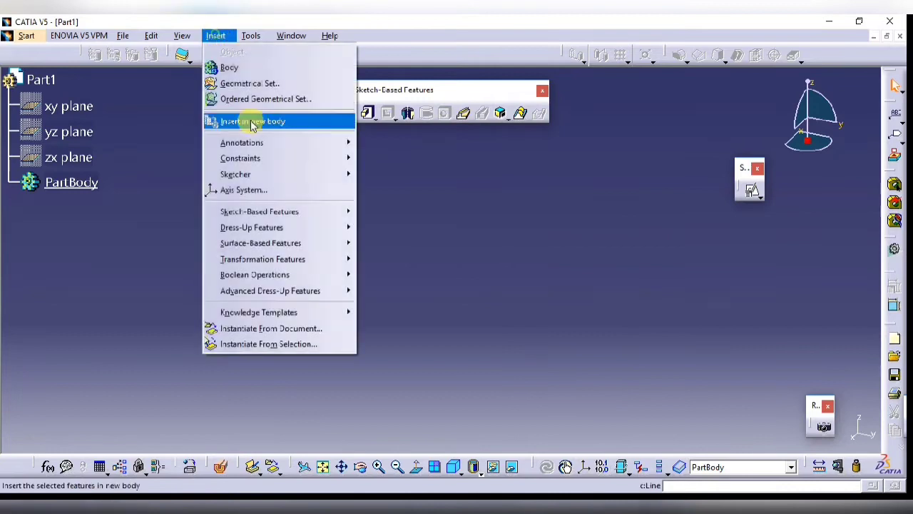
click(254, 187)
click(189, 216)
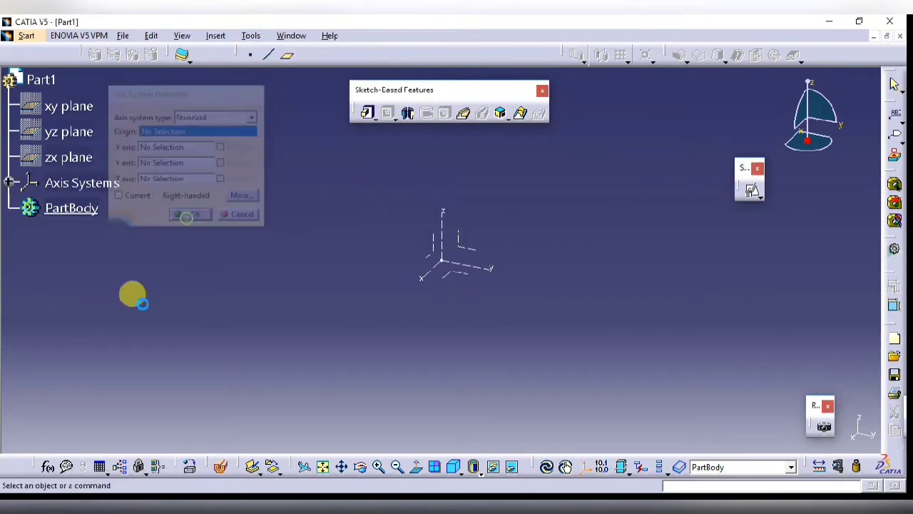
Open a positioned sketch on the axis system's XY plane with the horizontal direction along the Y axis
click(752, 190)
click(460, 276)
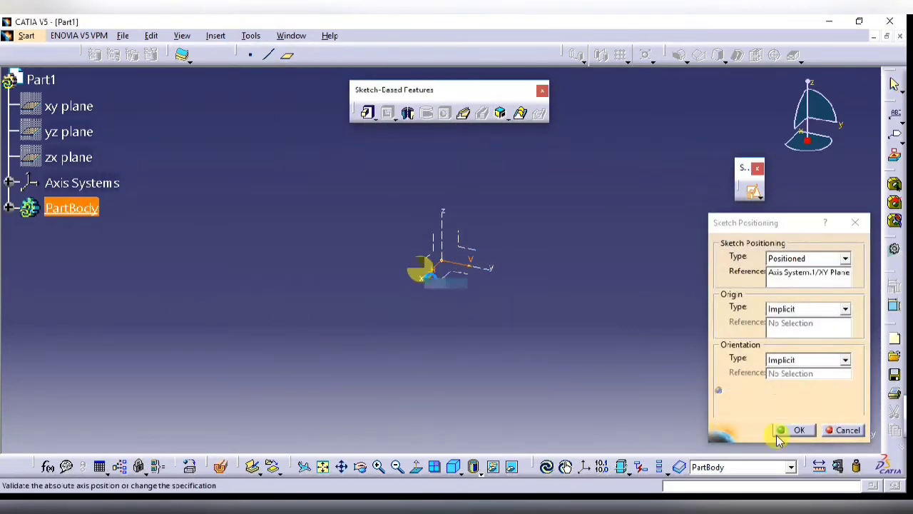
click(799, 430)
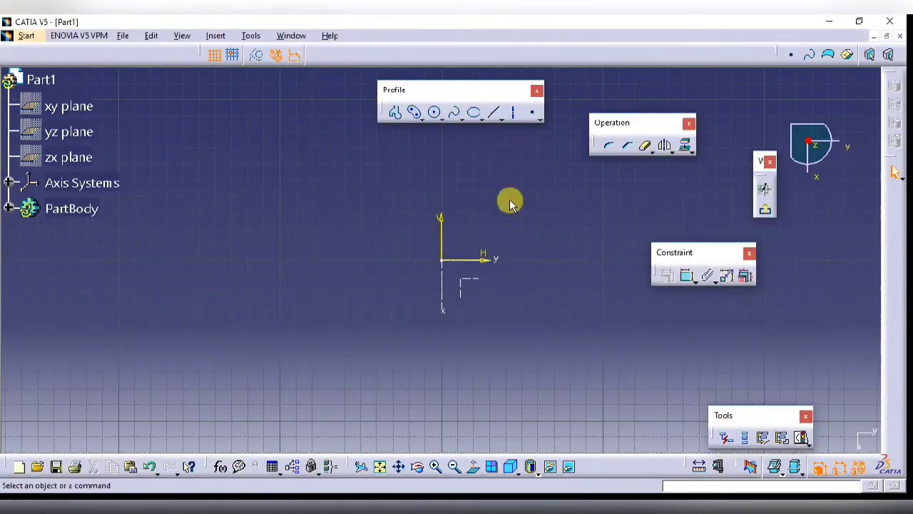
Sketch a circle centred on the origin and constrain its diameter to 101 mm
click(434, 112)
click(442, 260)
click(479, 227)
click(686, 275)
click(489, 271)
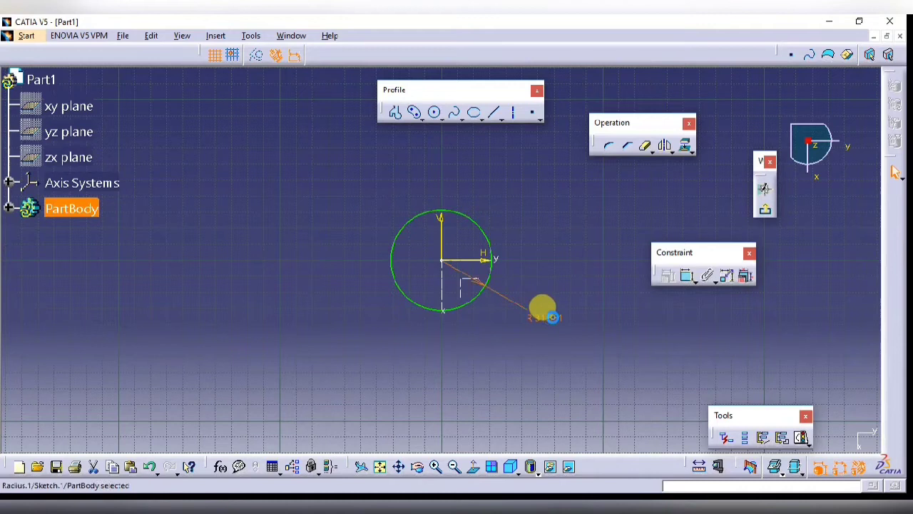
double_click(555, 319)
text(101)
click(702, 393)
click(695, 415)
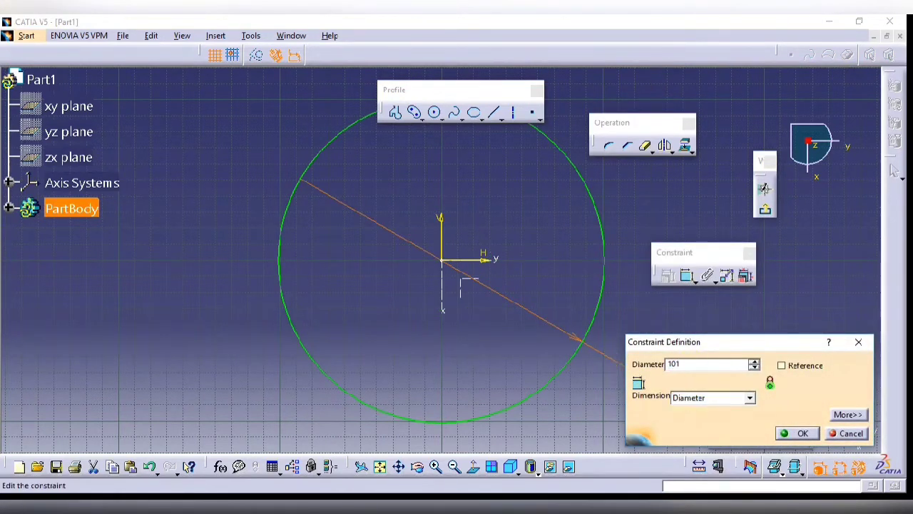
key(Return)
Finish the circle sketch and pad it 60 mm into a cylinder
click(765, 209)
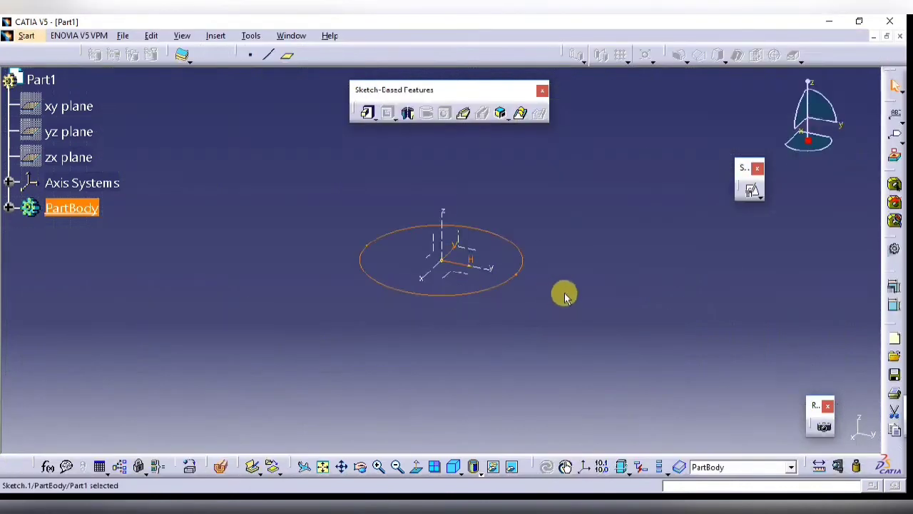
click(369, 114)
text(60)
key(Return)
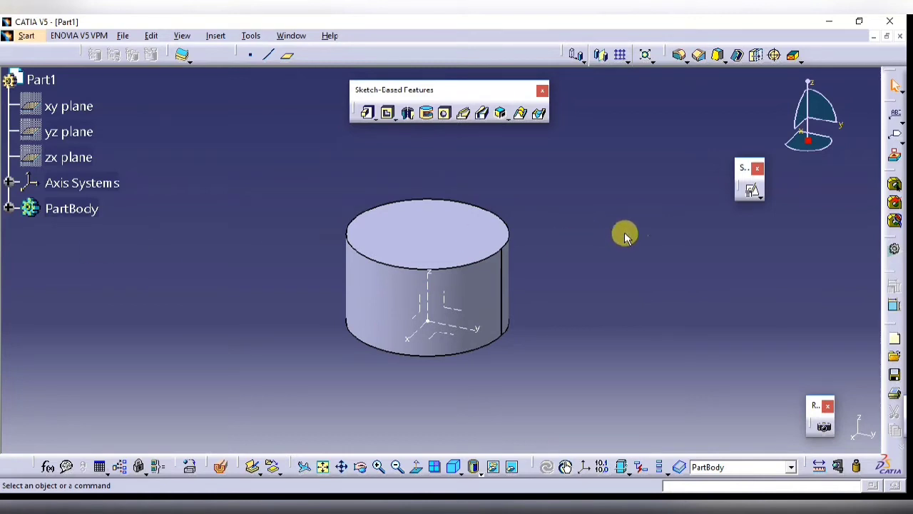
Check the arm in the drawing and open a positioned sketch on the axis system's XY plane with Swap and Reverse V enabled
key(alt+Tab)
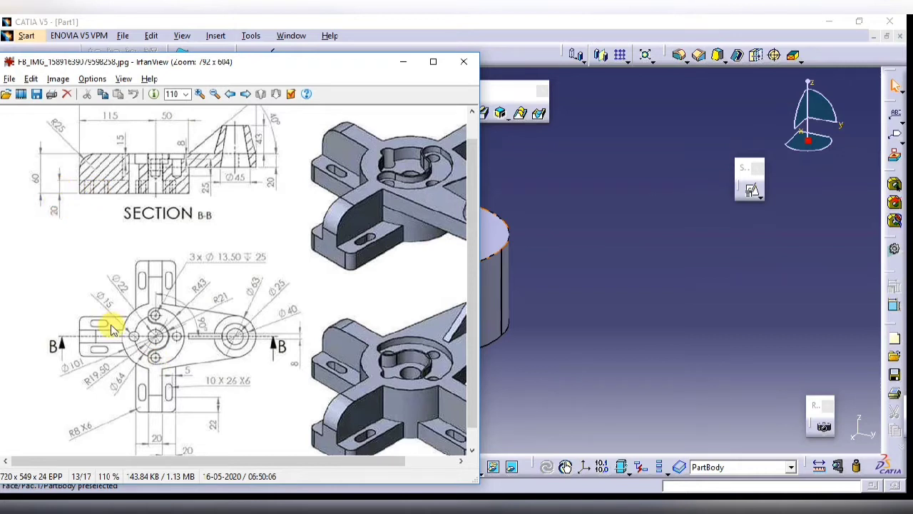
key(alt+Tab)
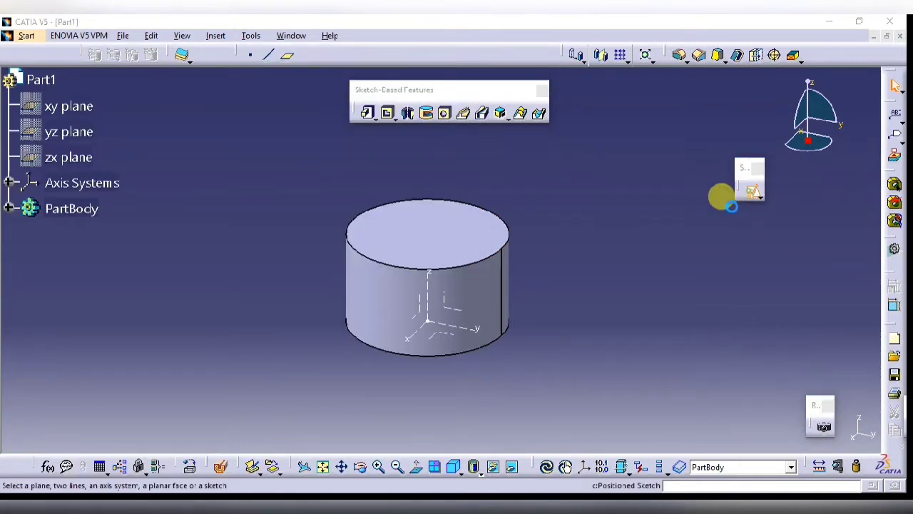
click(752, 190)
click(435, 334)
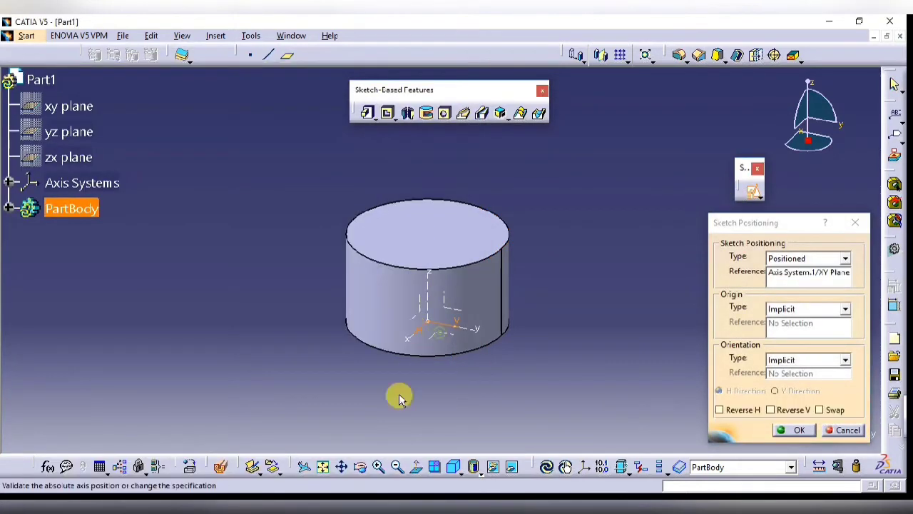
click(825, 409)
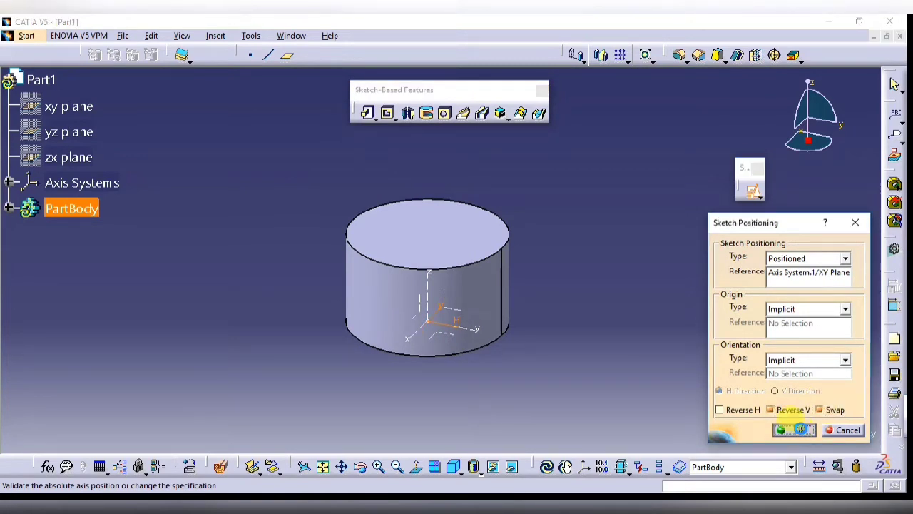
click(802, 431)
Draw a vertical rectangle about 37 mm wide below the origin, overlapping the lower edge of the circular body
middle_drag(605, 376, 542, 211)
ctrl+middle_drag(506, 351, 506, 307)
ctrl+middle_drag(537, 260, 544, 300)
click(416, 115)
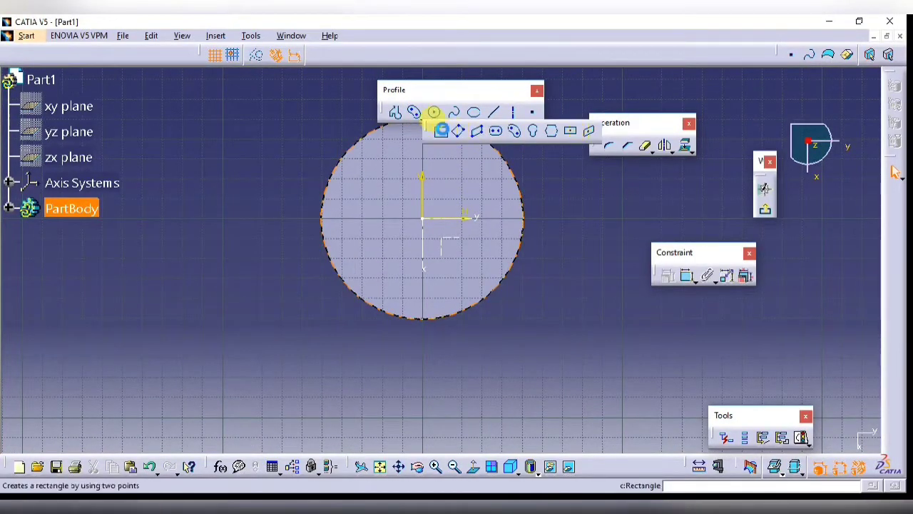
click(441, 131)
click(391, 292)
click(464, 403)
click(573, 355)
key(Escape)
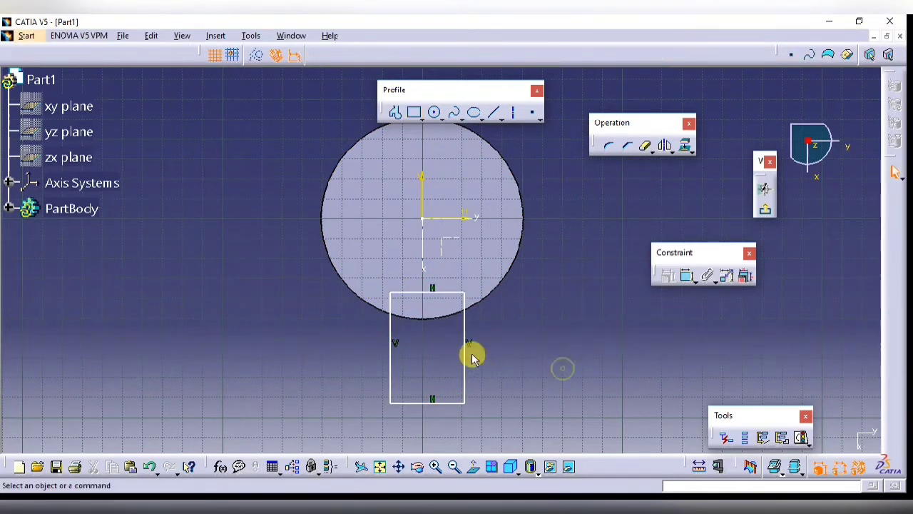
Constrain the rectangle's two vertical sides to be symmetric about the sketch's vertical axis
click(471, 356)
click(684, 285)
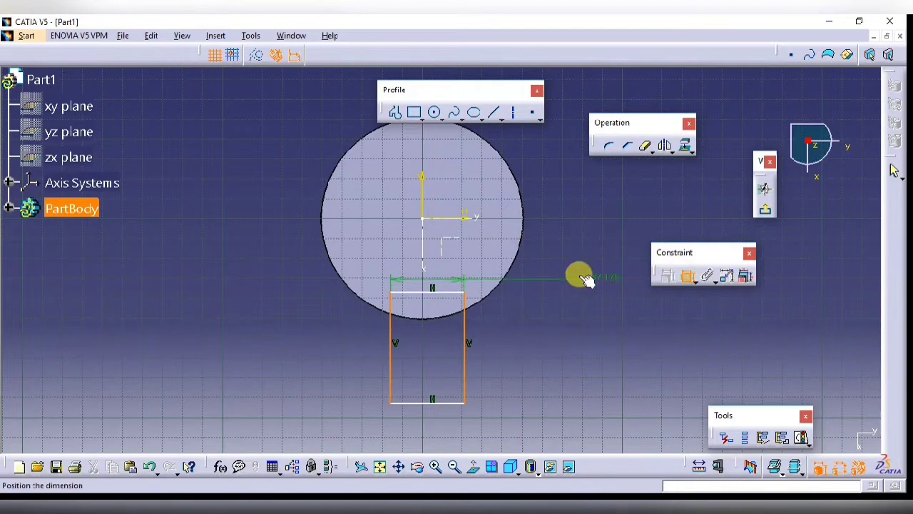
right_click(578, 276)
click(622, 399)
click(424, 237)
click(616, 330)
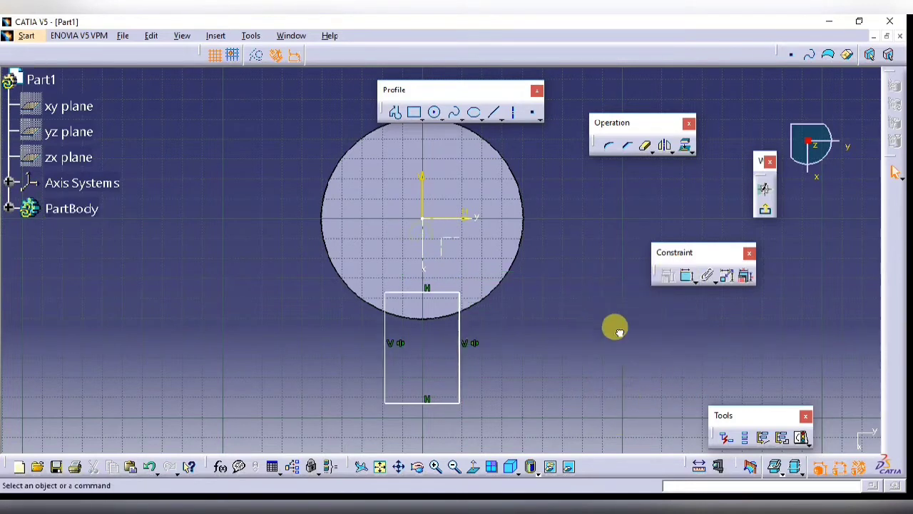
Look up the arm width in the drawing and constrain the distance between the rectangle's vertical sides to 60 mm
key(alt+Tab)
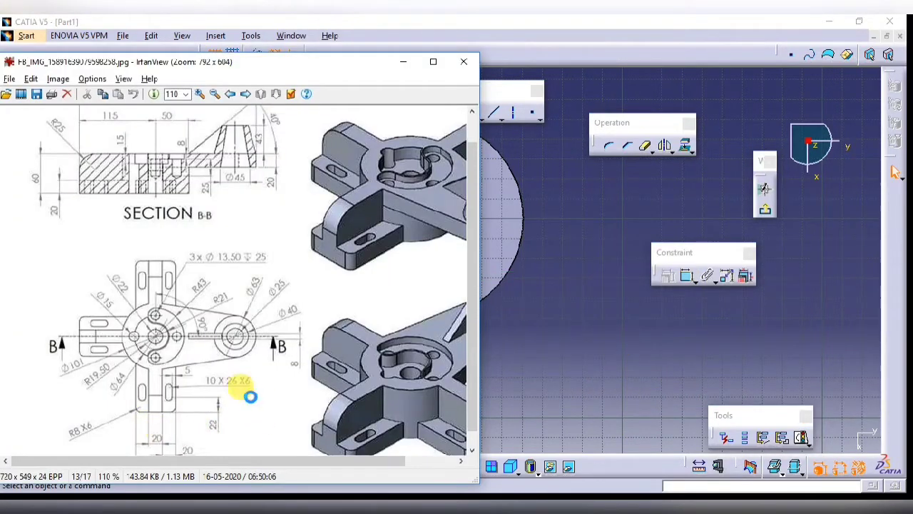
scroll(170, 442, down, 2)
click(607, 329)
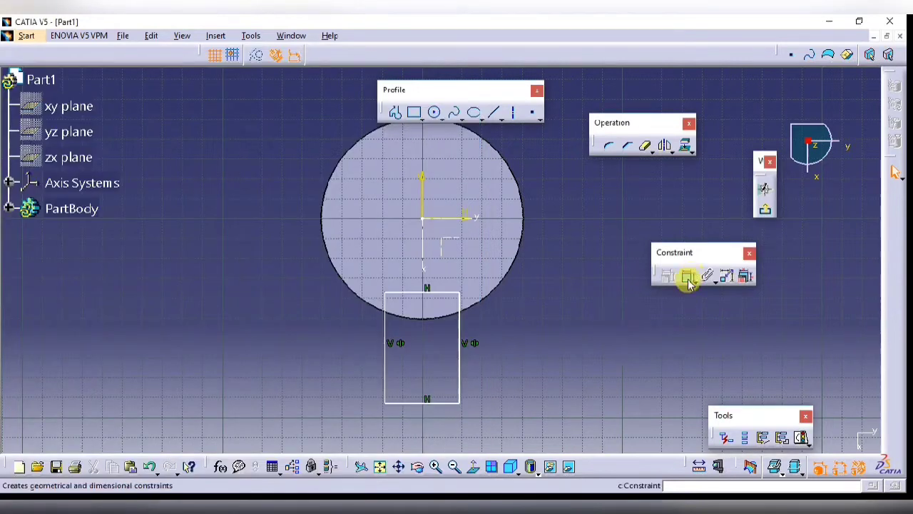
click(424, 412)
double_click(550, 374)
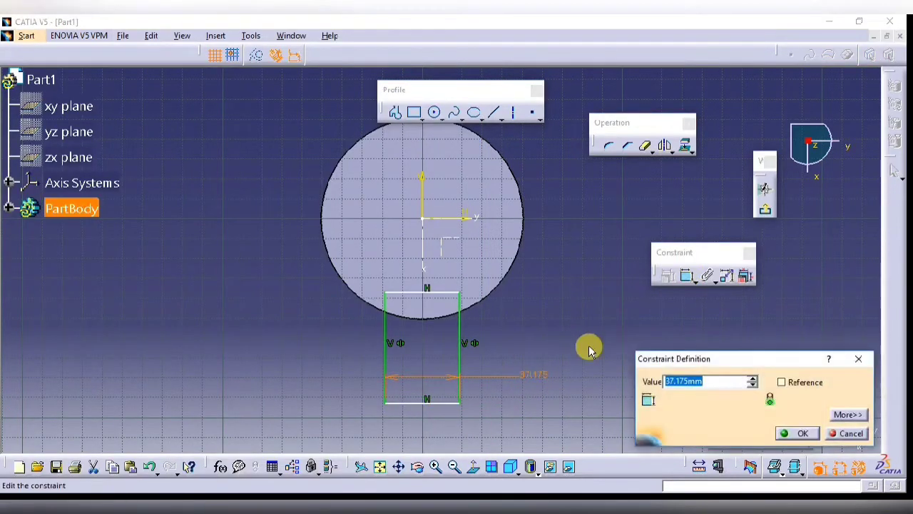
text(60)
key(Return)
Look up the arm length in the drawing and set the rectangle's outer edge 115 mm from the horizontal axis
key(alt+Tab)
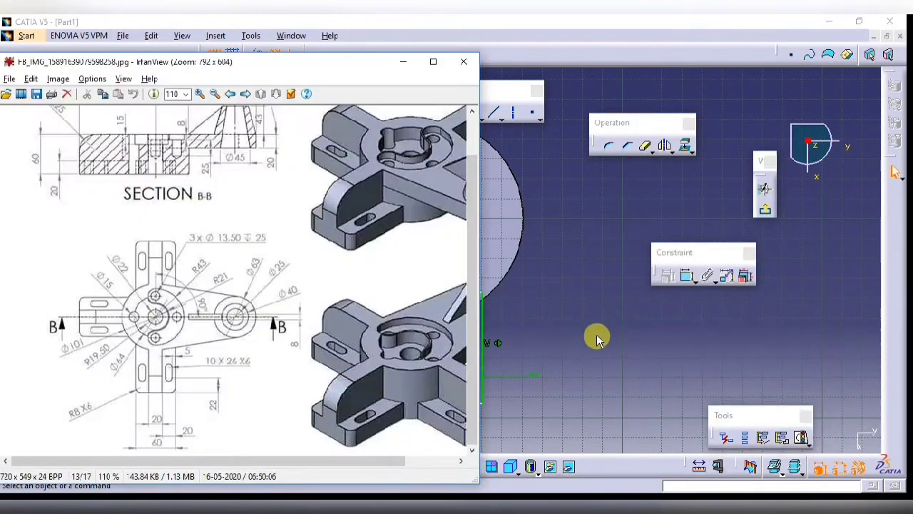
scroll(229, 228, up, 2)
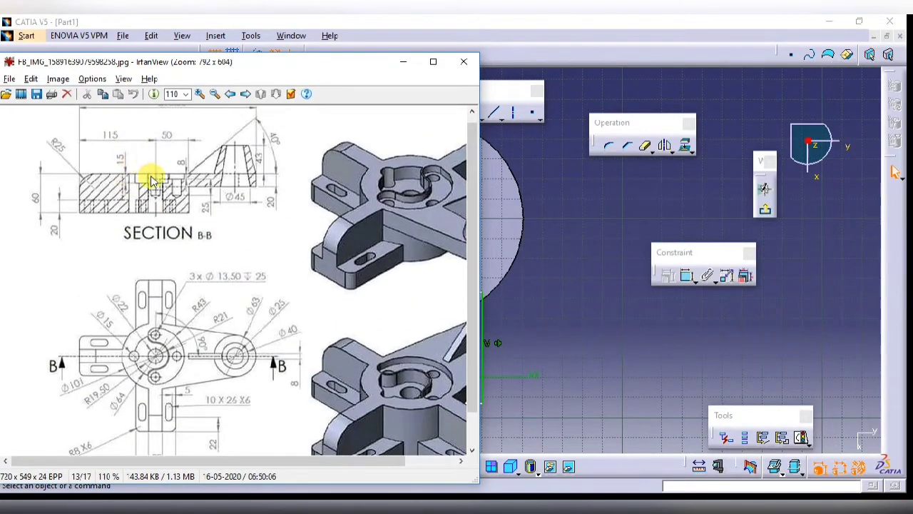
key(alt+Tab)
click(438, 403)
click(463, 219)
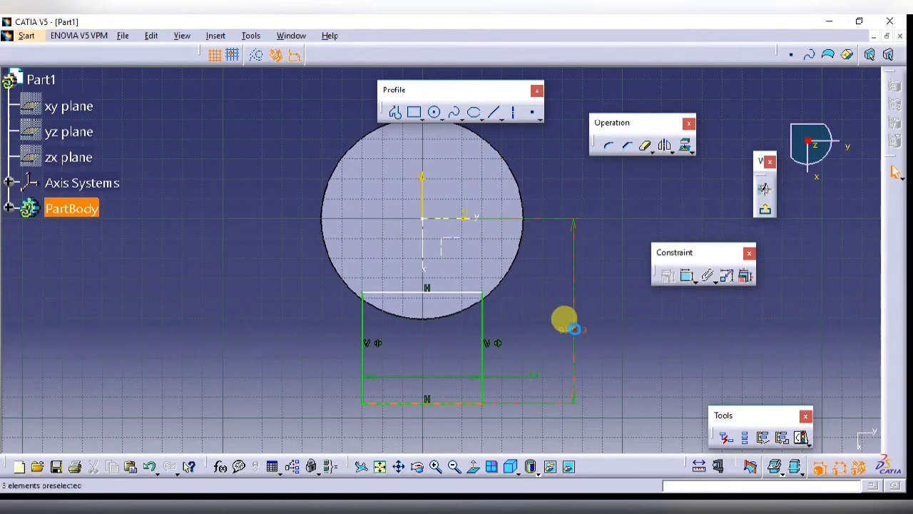
double_click(574, 330)
key(Return)
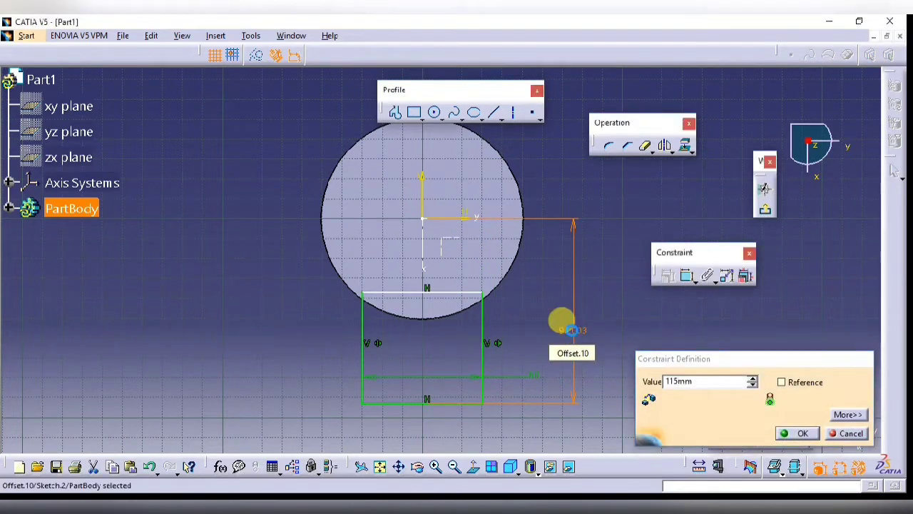
Move the rectangle's inner edge deeper inside the circular body and apply a Fix constraint to it
drag(455, 300, 459, 276)
click(526, 302)
middle_drag(526, 302, 513, 314)
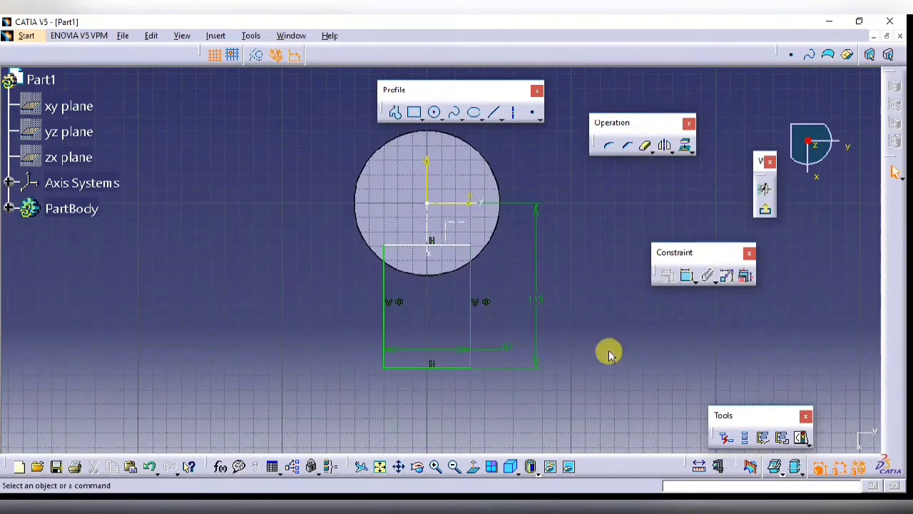
click(435, 245)
click(687, 275)
right_click(597, 217)
click(627, 295)
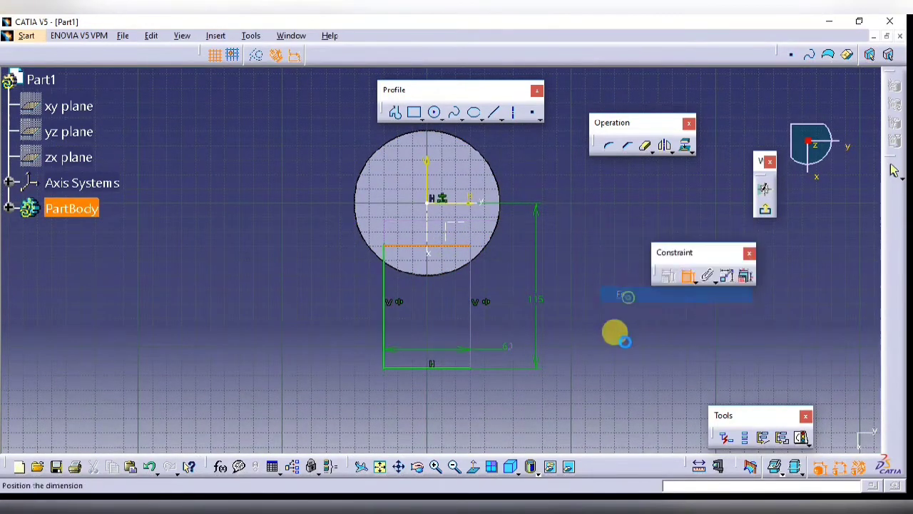
Finish the rectangle sketch and pad it 20 mm to form the arm's base
click(765, 209)
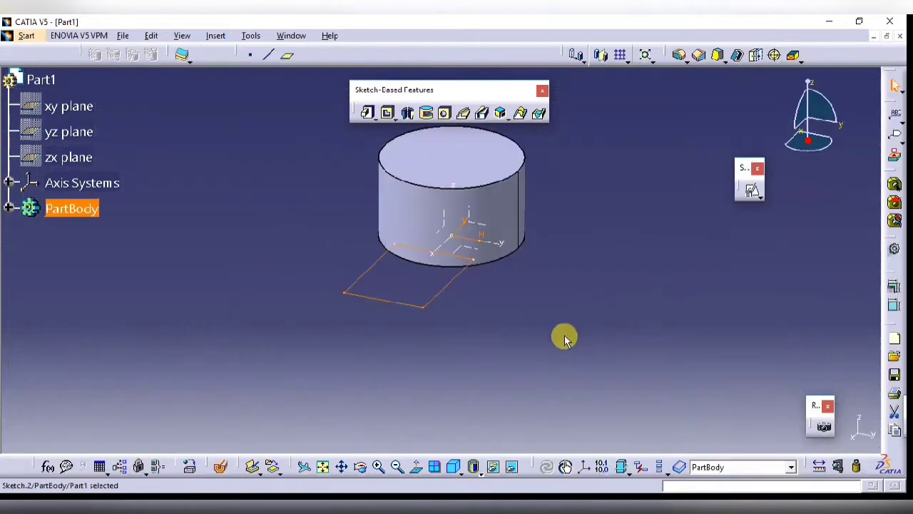
click(366, 113)
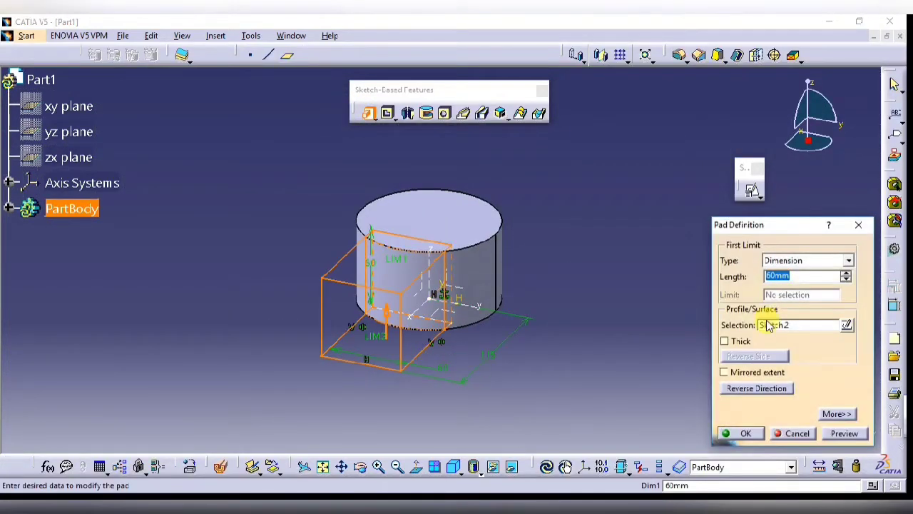
key(Return)
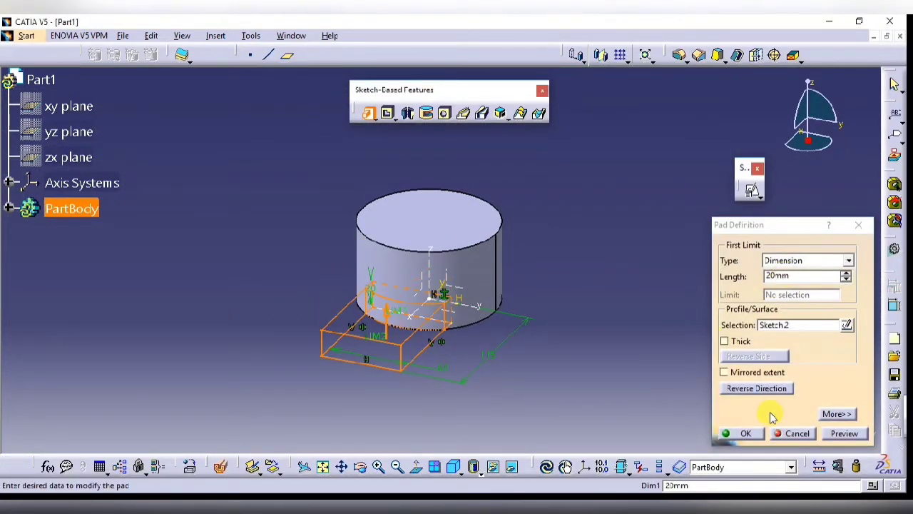
click(744, 434)
Start a positioned sketch on the cylinder's top face and draw a rectangle lengthwise over the arm, reaching into the cylinder
middle_drag(590, 263, 356, 198)
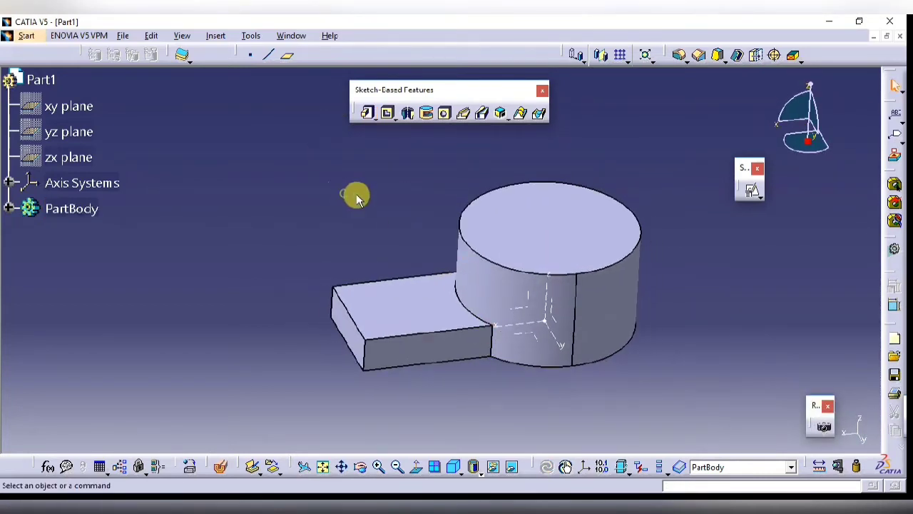
click(746, 204)
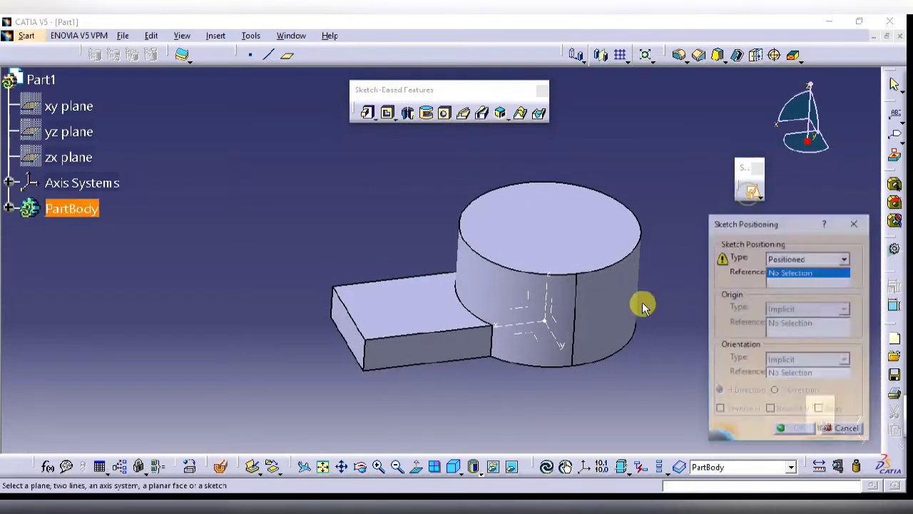
click(537, 238)
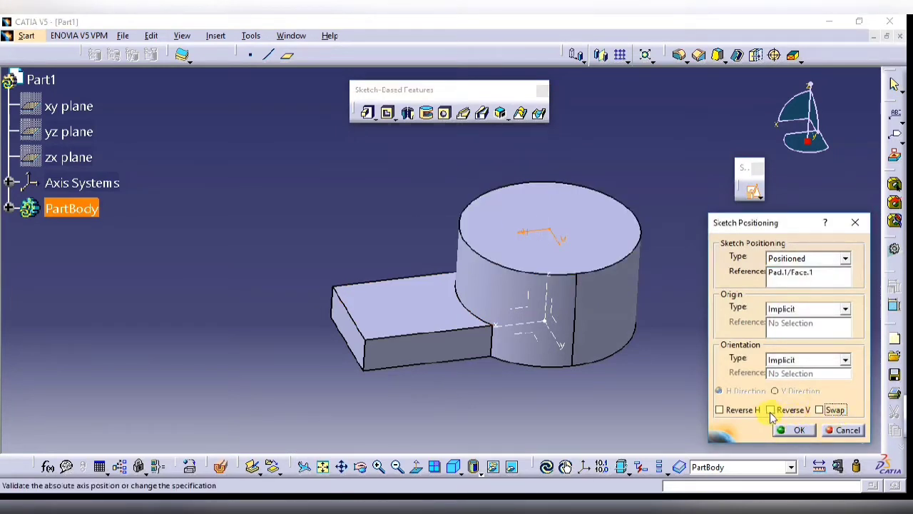
click(791, 431)
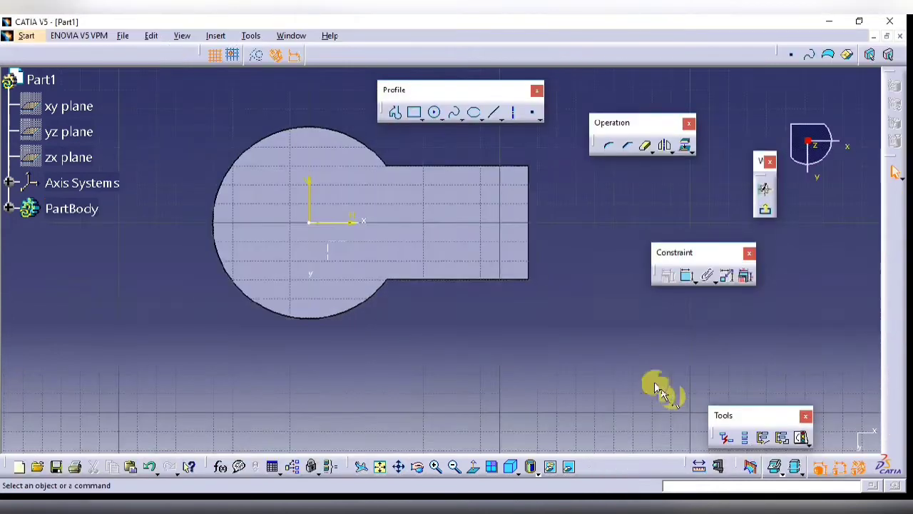
click(414, 113)
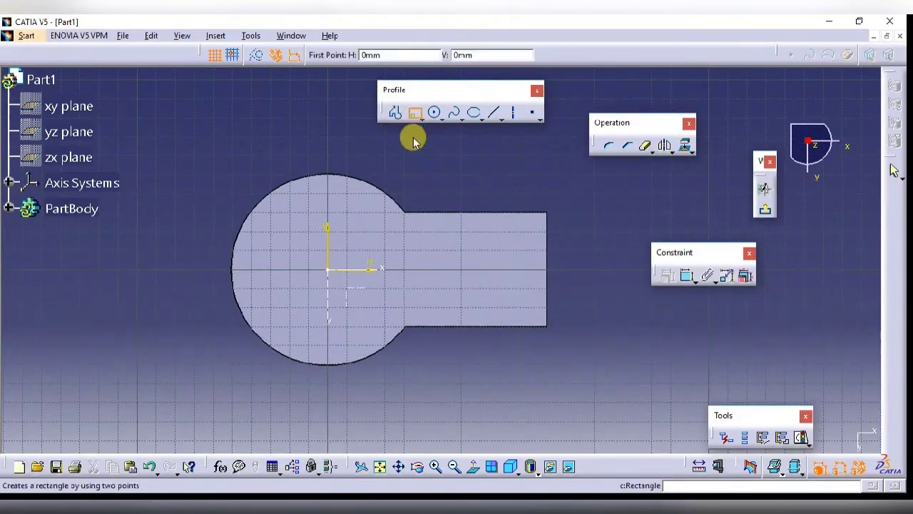
click(546, 243)
click(353, 283)
click(626, 311)
key(Escape)
Make the rectangle's outer short side coincident with the end edge of the arm
middle_drag(503, 202, 413, 385)
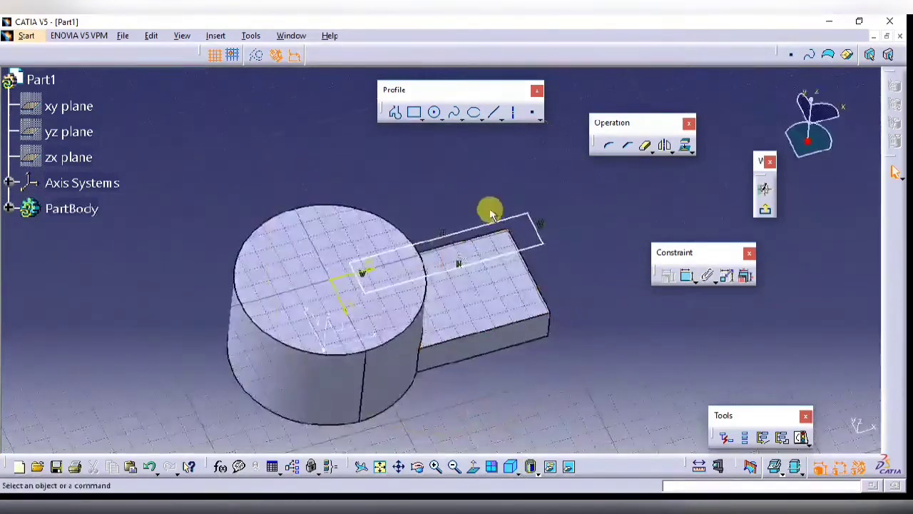
middle_drag(489, 210, 501, 488)
click(467, 465)
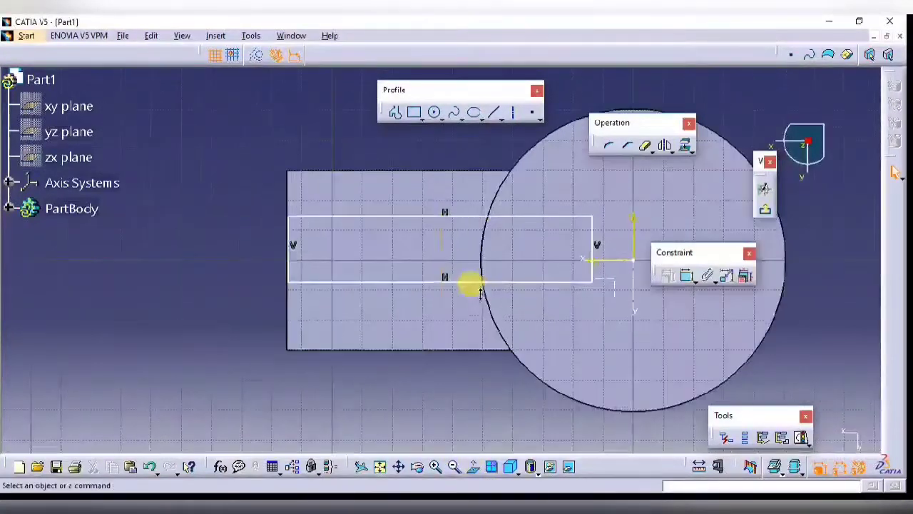
click(287, 243)
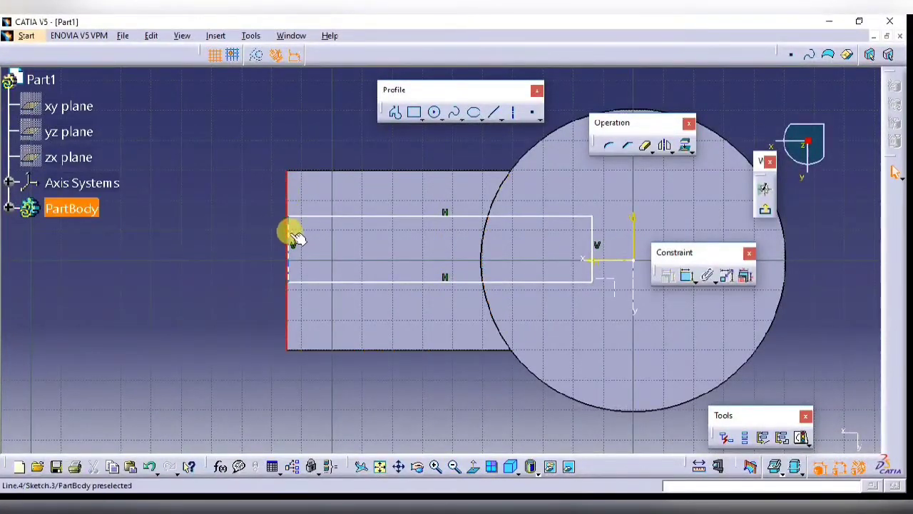
click(687, 276)
right_click(225, 208)
click(283, 317)
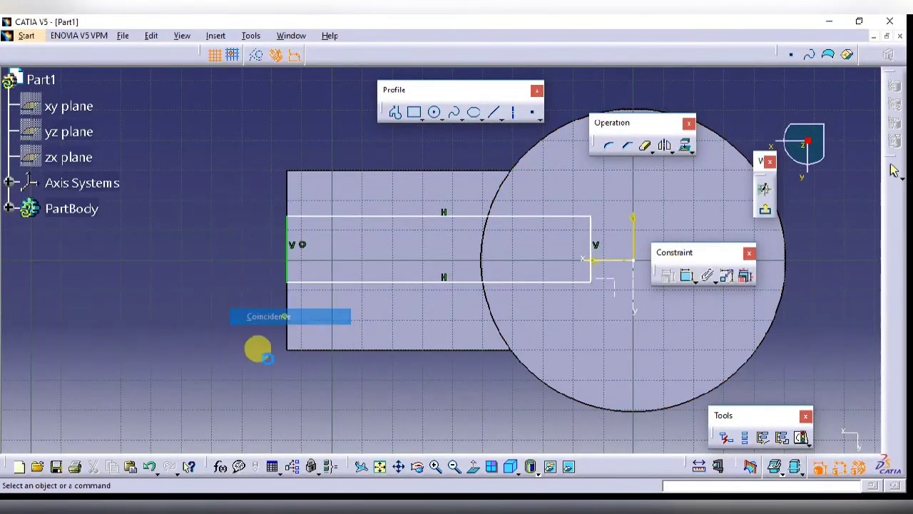
Constrain the rectangle's two long sides to be symmetric about the horizontal axis
click(374, 215)
click(399, 281)
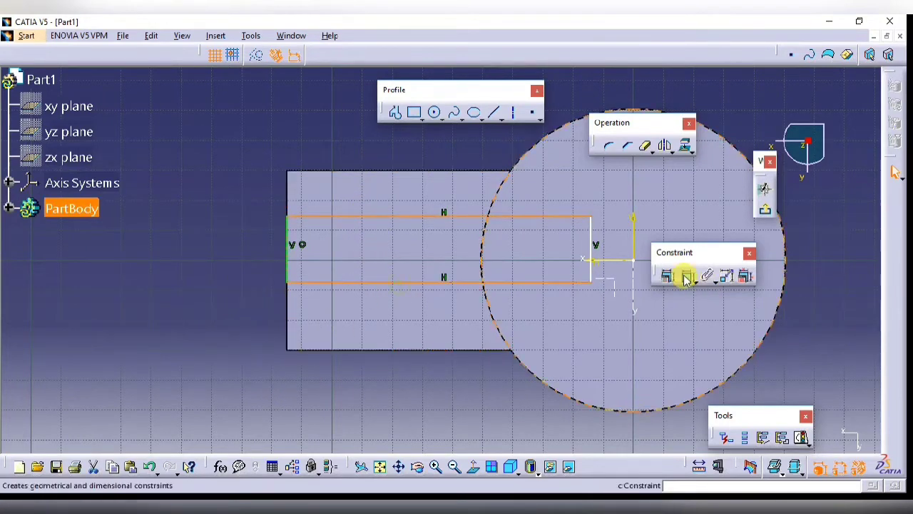
click(686, 276)
right_click(403, 144)
click(460, 269)
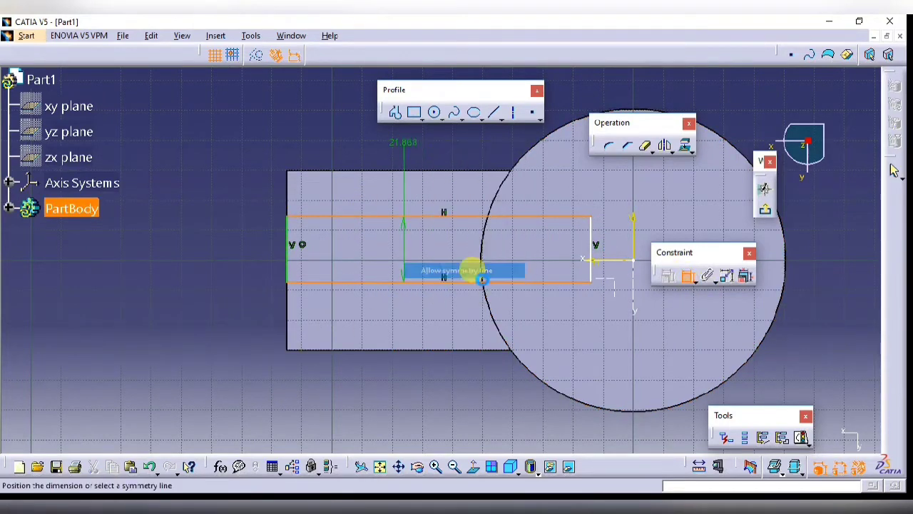
click(611, 260)
middle_drag(448, 225, 428, 258)
click(430, 257)
Dimension the rectangle's outer short side and set its length to 20 mm
click(687, 275)
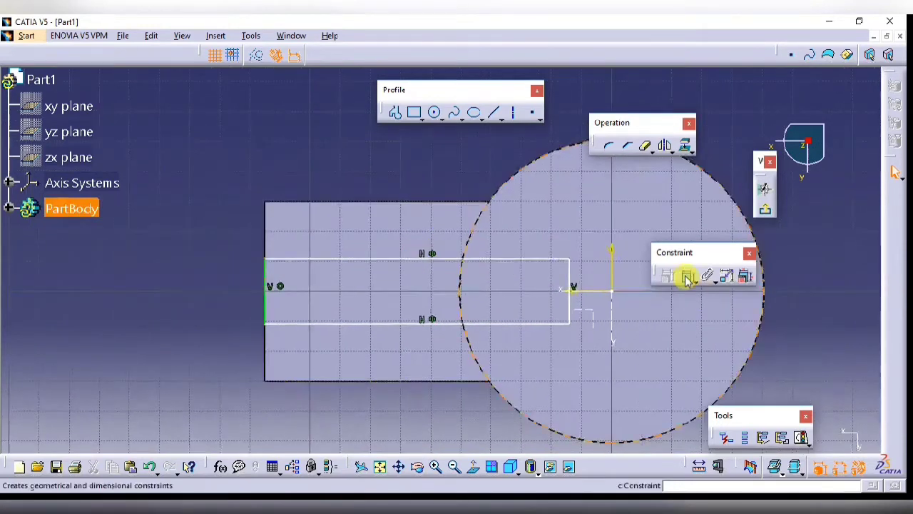
click(266, 273)
click(210, 288)
double_click(218, 287)
text(20)
key(Return)
Move the rectangle's inner short side close to the cylinder's rim, keeping it inside, and apply a Fix constraint to it
drag(573, 281, 477, 283)
click(668, 276)
right_click(554, 219)
click(619, 361)
Finish the sketch and pad the rectangle in the reversed direction with the limit type Up to next, forming the arm's rib
click(767, 211)
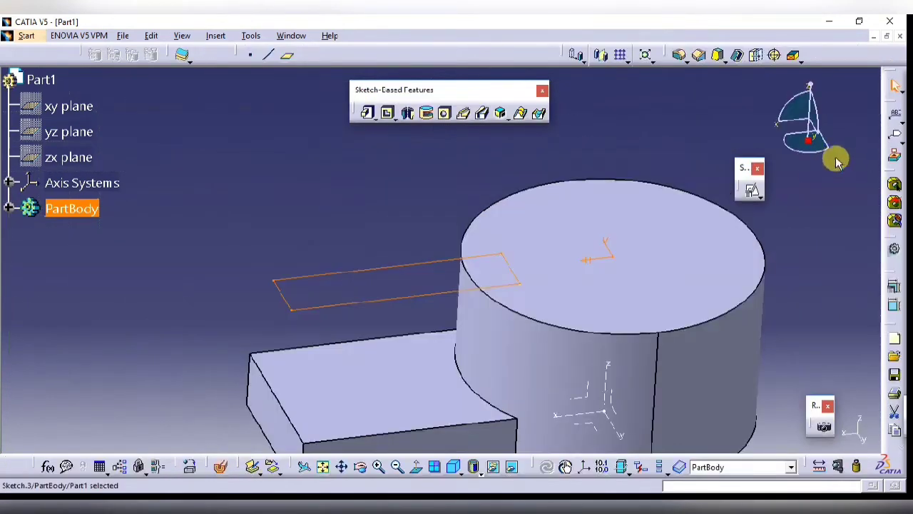
middle_drag(400, 196, 369, 230)
click(367, 114)
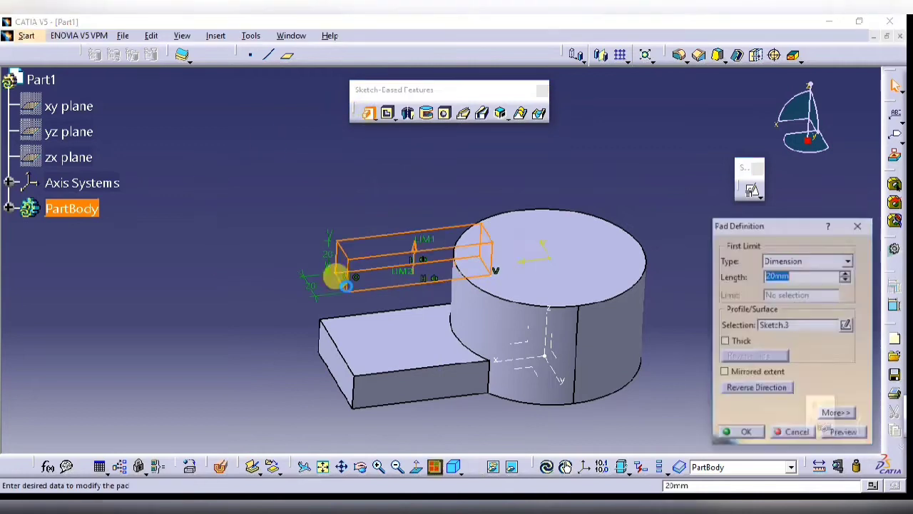
click(773, 388)
click(793, 263)
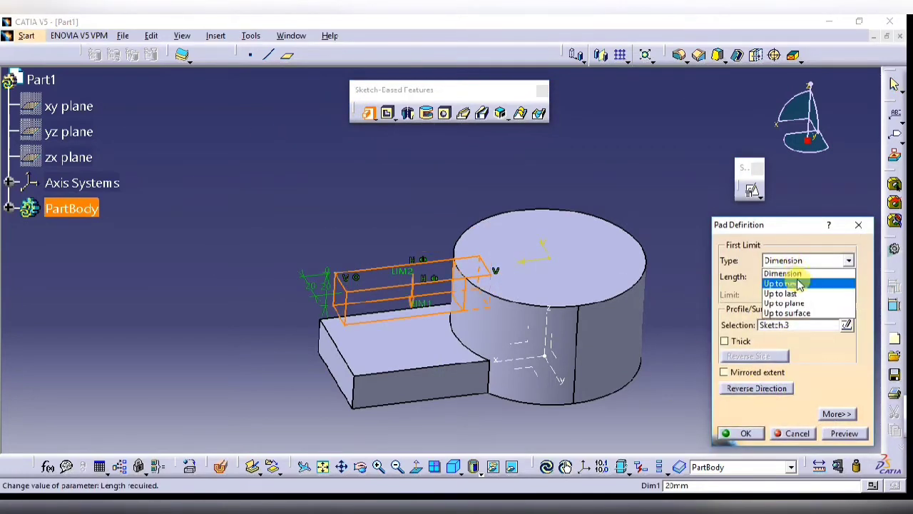
click(785, 280)
click(746, 433)
middle_drag(668, 363, 357, 371)
click(467, 464)
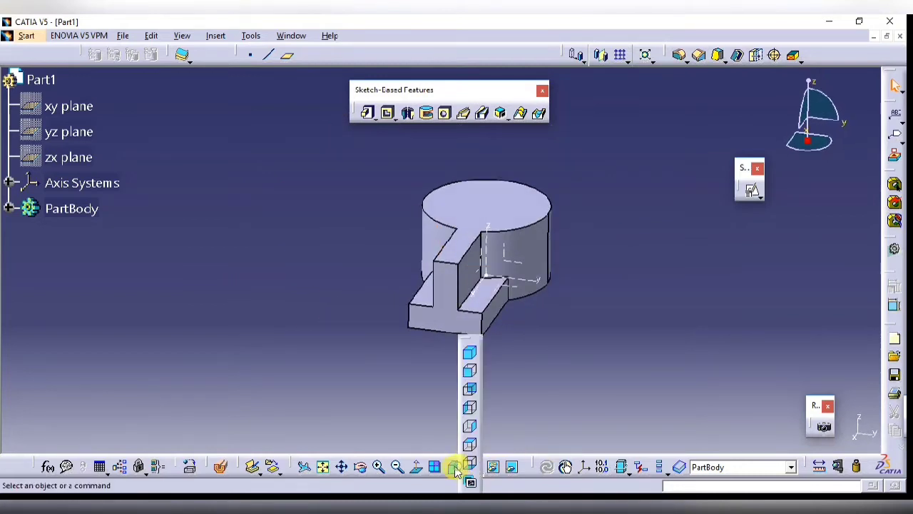
click(471, 354)
mouse_move(469, 352)
middle_down()
mouse_move(526, 348)
mouse_move(490, 373)
middle_up()
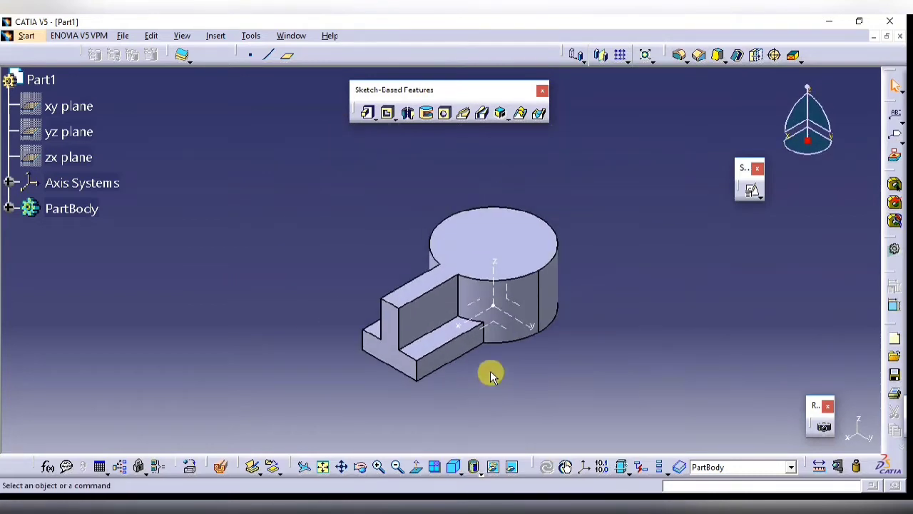
Look up the arm slots in the reference drawing and start a positioned sketch on the upper face of the arm's base
key(alt+Tab)
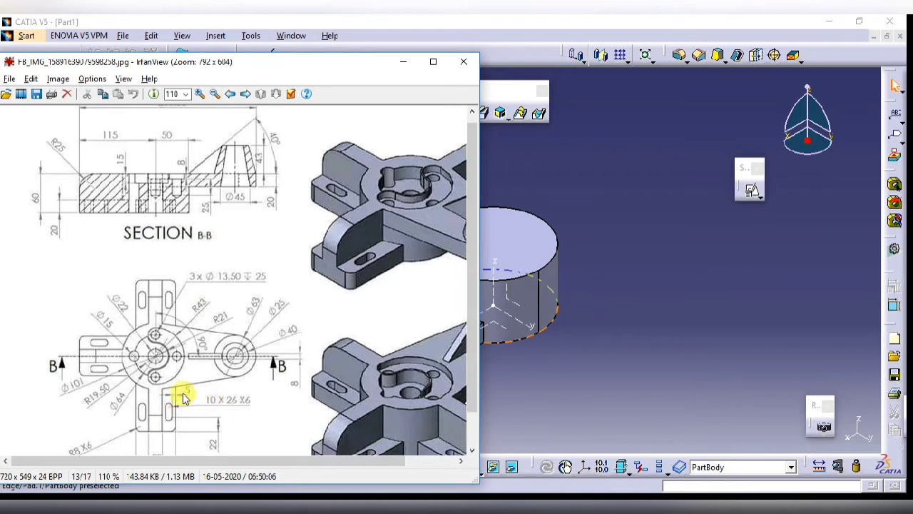
key(alt+Tab)
click(752, 190)
click(435, 346)
click(830, 412)
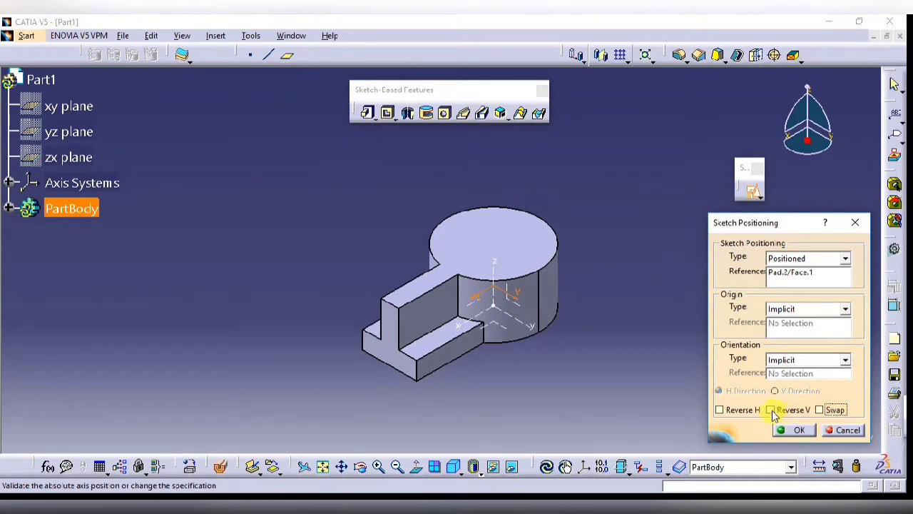
click(793, 430)
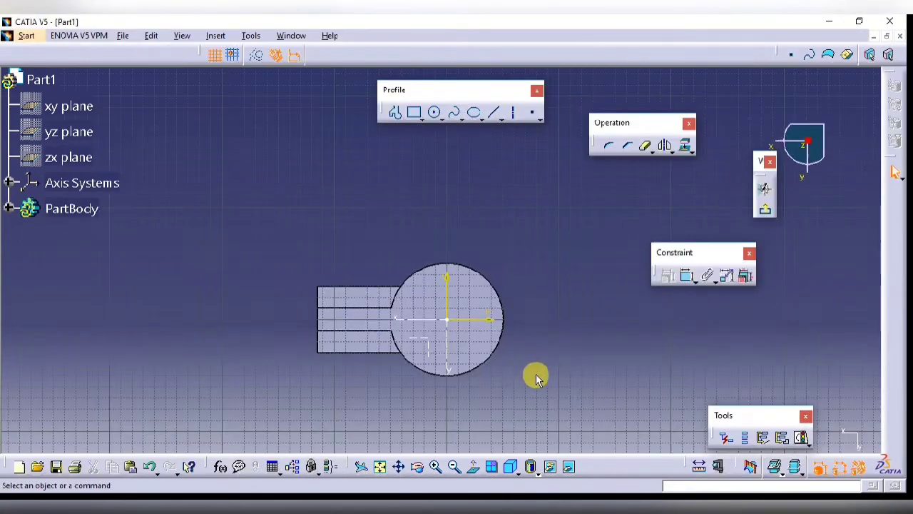
Draw a horizontal elongated hole of about 5 mm radius on the arm's base, between the rib and the long outer edge
click(423, 120)
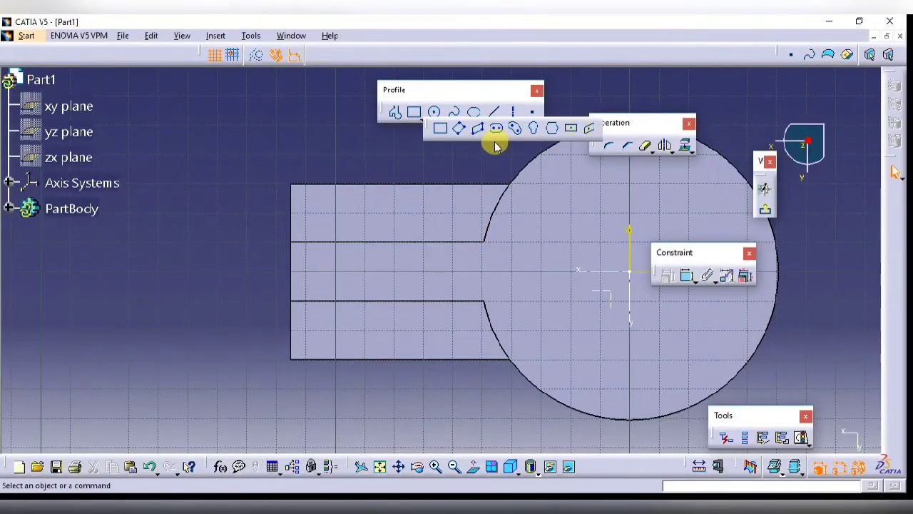
click(495, 129)
click(340, 328)
click(397, 327)
click(404, 339)
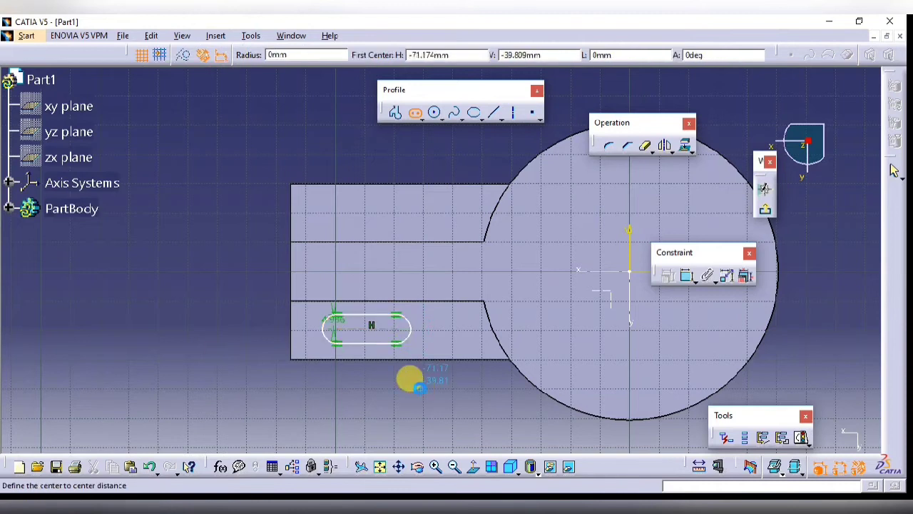
Constrain the distance between the slot's outer straight side and the arm's long edge to 5 mm
click(686, 278)
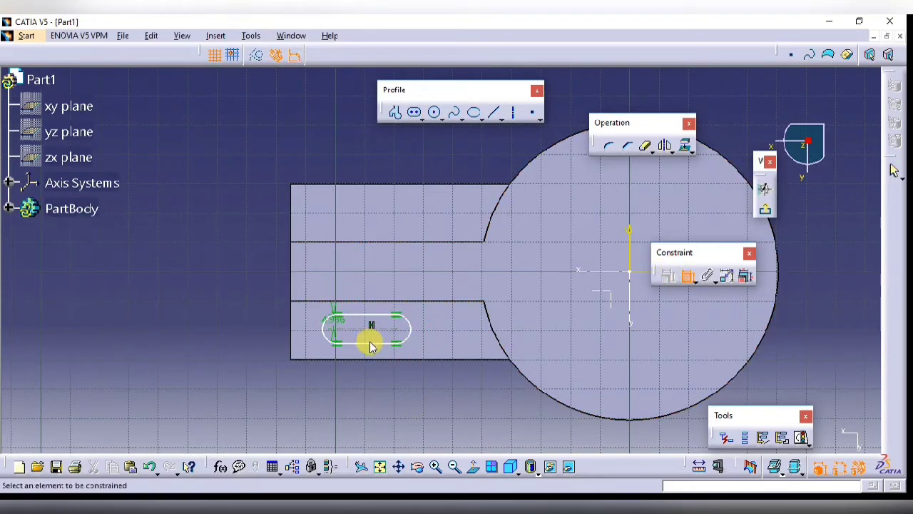
click(383, 358)
click(432, 378)
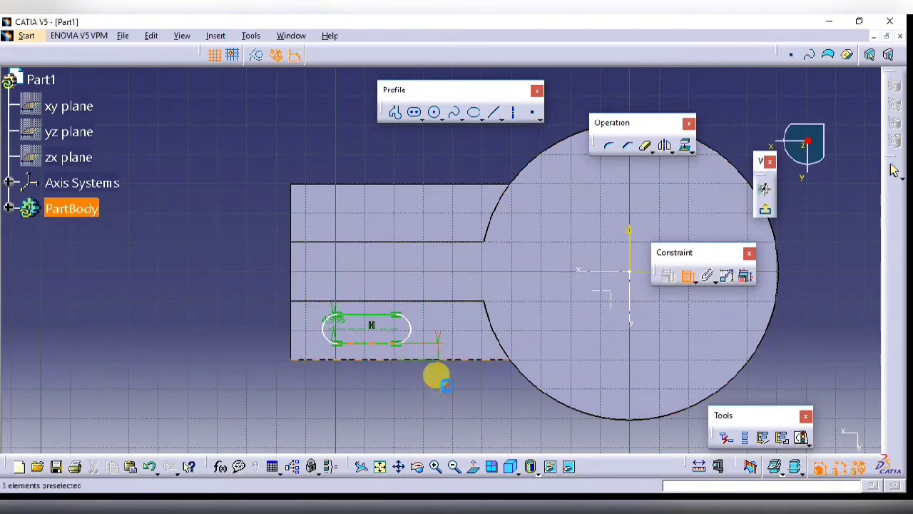
double_click(438, 383)
text(5)
key(Return)
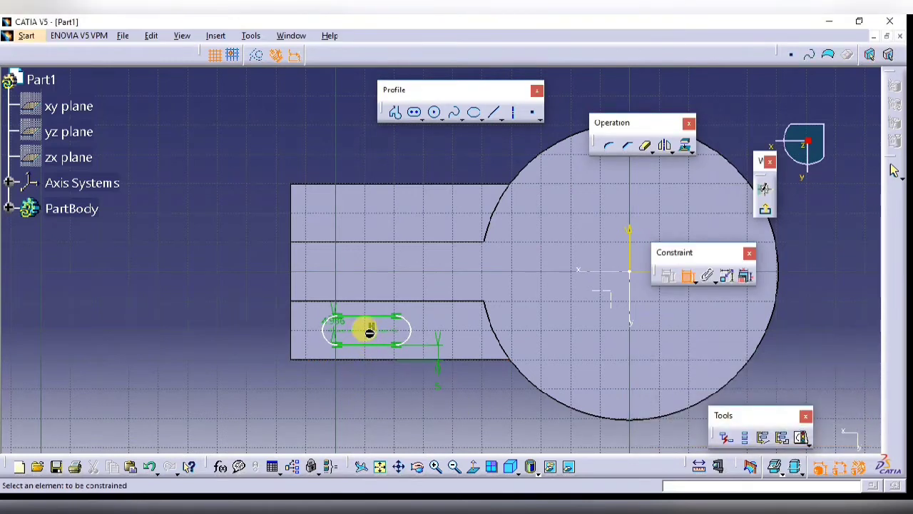
Dimension the slot's centerline and set its length to 26 mm
click(370, 332)
double_click(368, 386)
text(26)
key(Return)
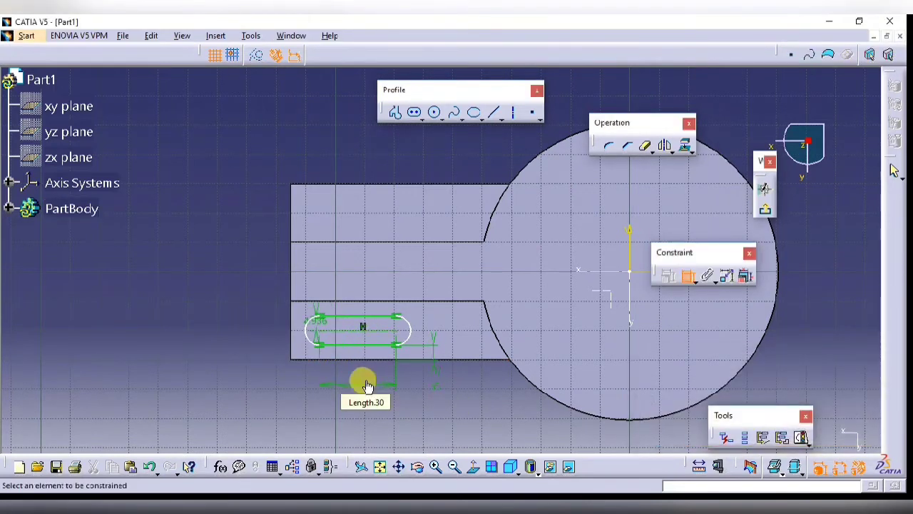
Constrain the distance from the arm's end edge to the slot's nearer arc center to 22 mm
click(686, 275)
click(291, 340)
click(256, 378)
double_click(259, 377)
text(22)
key(Return)
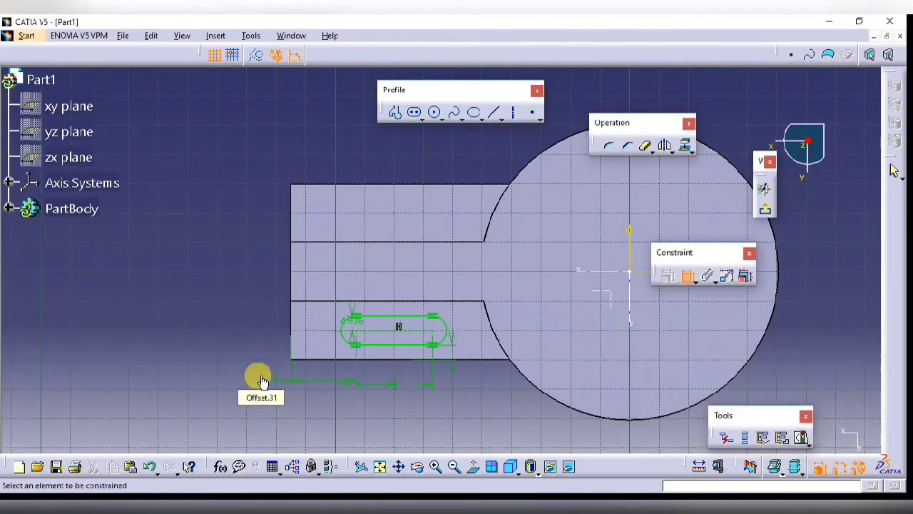
Check the slot size in the reference drawing and set the slot's radius to 6 mm
key(alt+Tab)
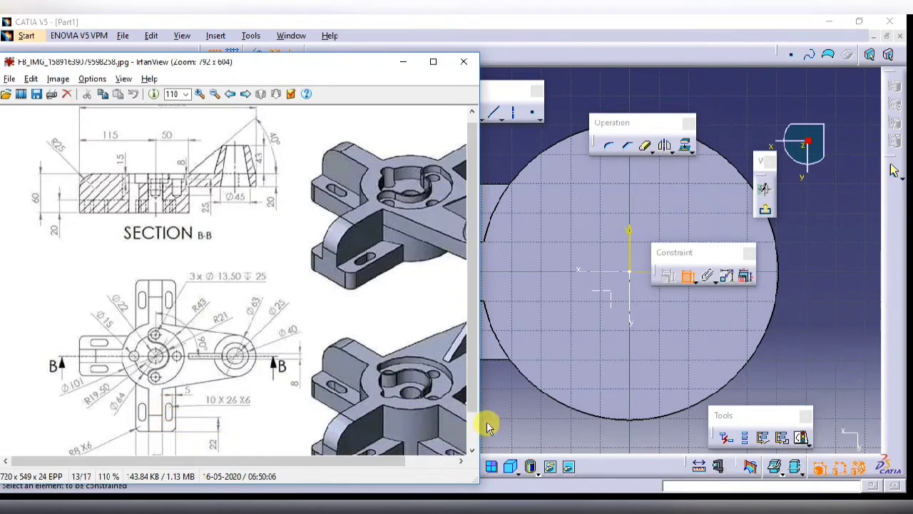
key(alt+Tab)
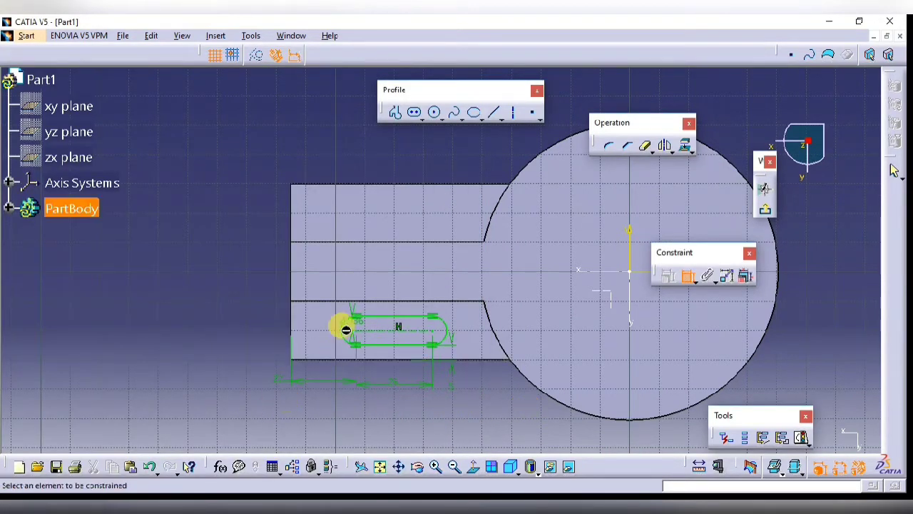
click(360, 328)
double_click(407, 373)
text(8mm)
key(Return)
click(346, 321)
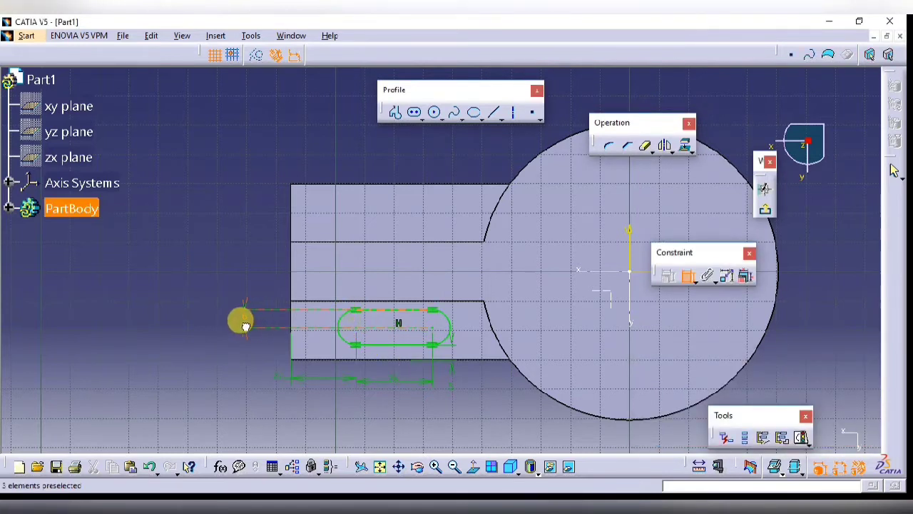
key(alt+Tab)
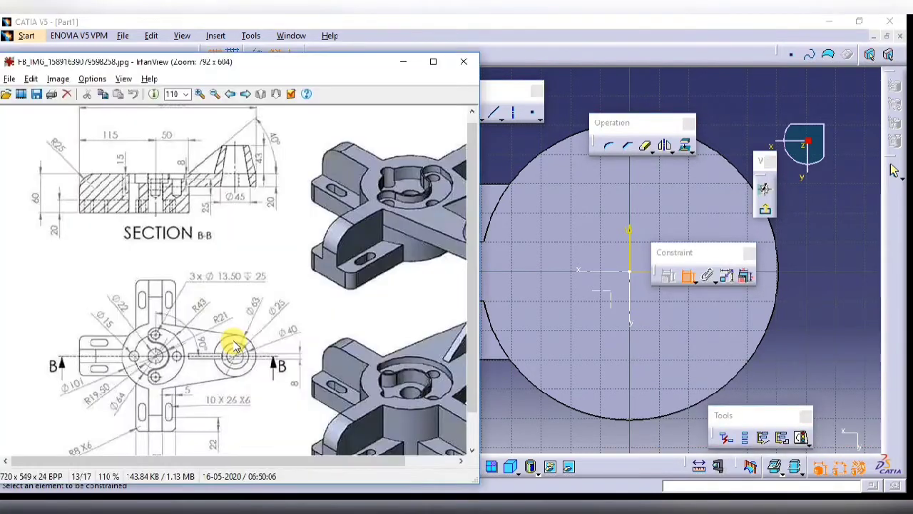
key(alt+Tab)
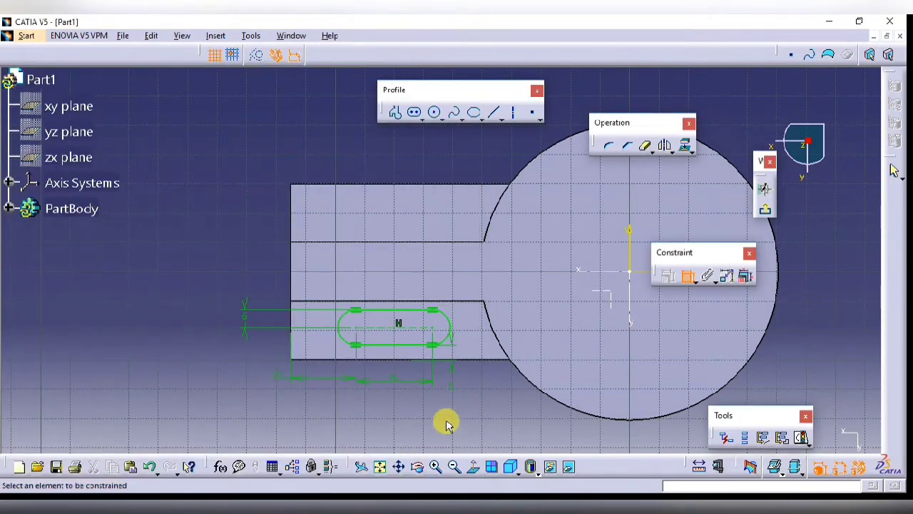
Mirror the whole slot profile about the horizontal axis to the rib's other side and finish the sketch
click(287, 397)
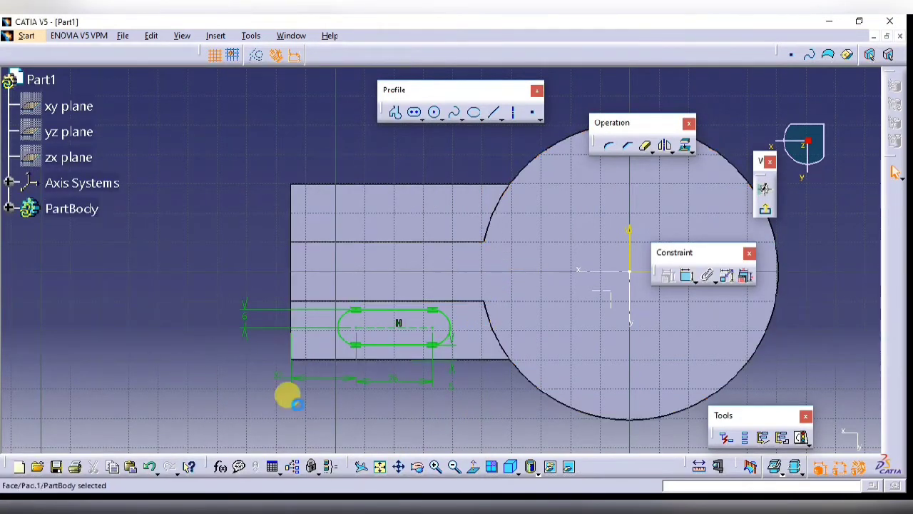
click(211, 410)
click(523, 292)
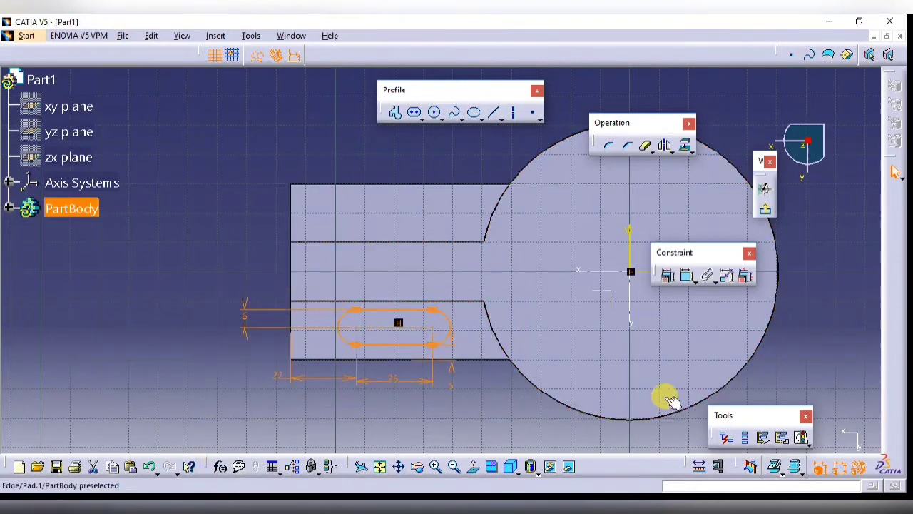
click(664, 146)
click(601, 271)
click(764, 209)
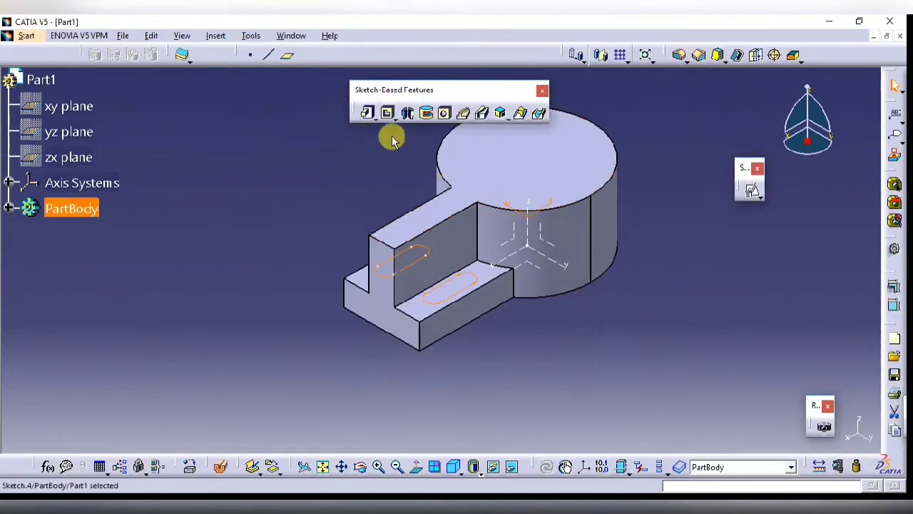
Cut the mirrored slot sketch through the arm as a pocket on both sides of the rib
click(746, 434)
middle_drag(507, 369, 550, 372)
click(554, 384)
middle_drag(573, 289, 519, 380)
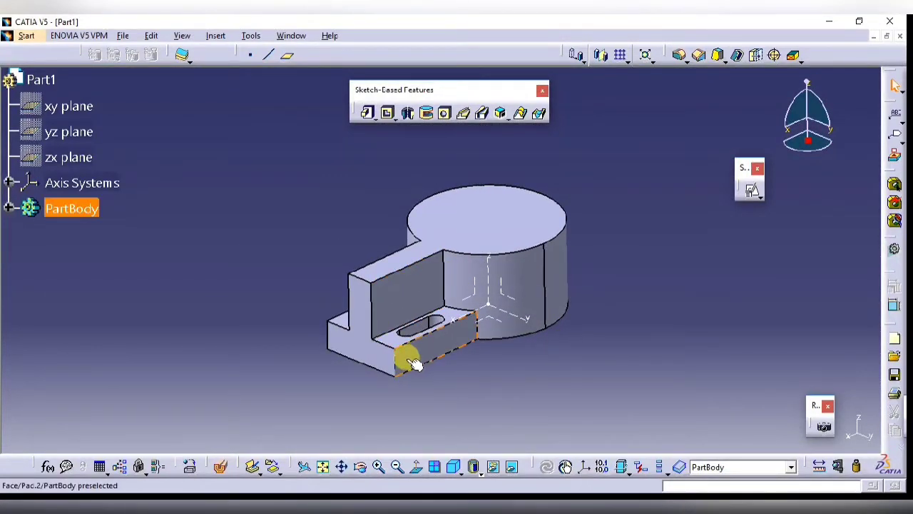
Set up a circular pattern of the arm pad, the rib pad and the slot pocket around the Z axis
click(90, 208)
ctrl+click(89, 260)
ctrl+click(100, 312)
click(625, 63)
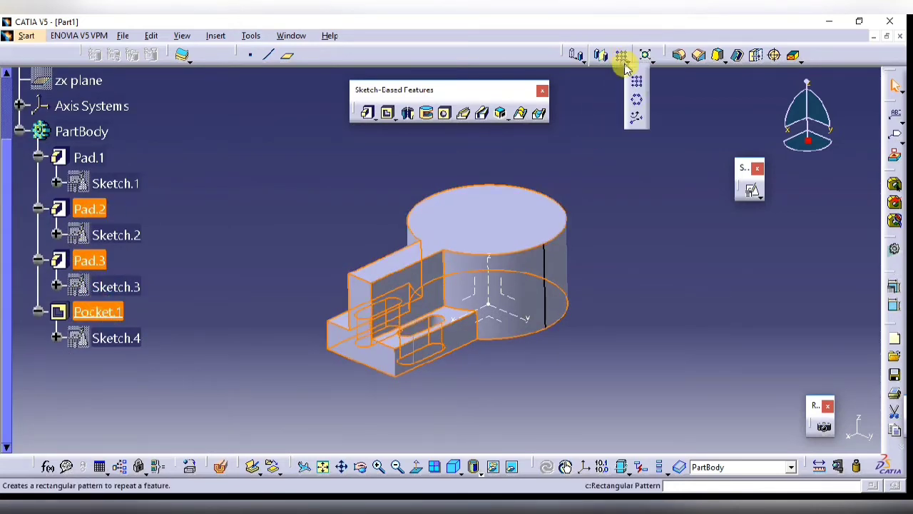
click(636, 103)
click(499, 312)
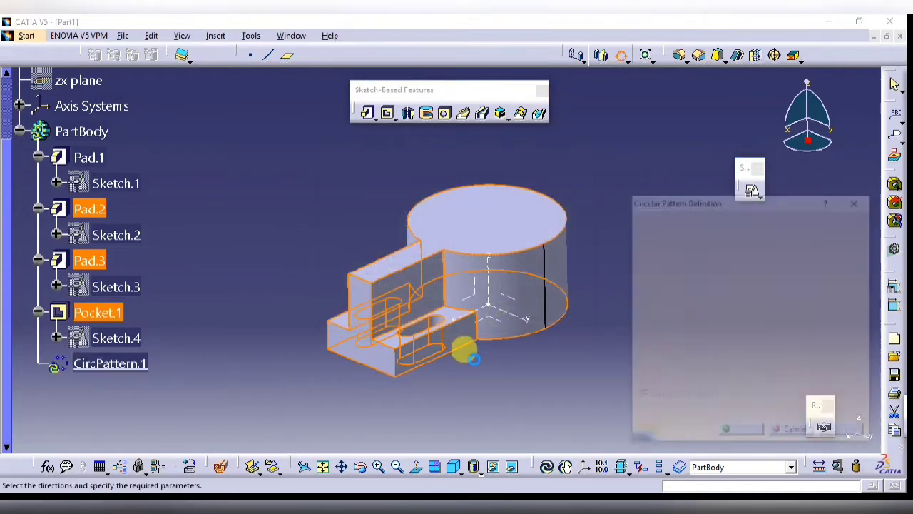
click(737, 329)
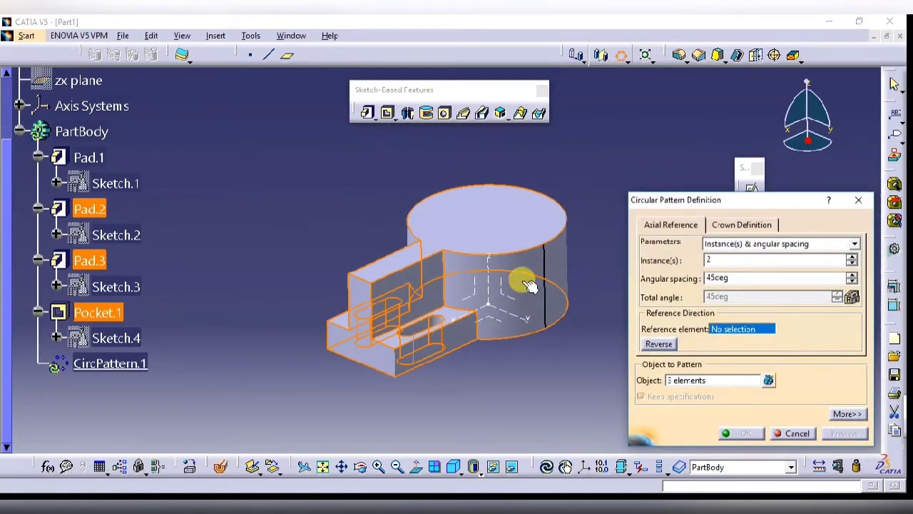
click(486, 280)
Set the circular pattern to 3 instances with 90deg angular spacing and create the arms
click(473, 467)
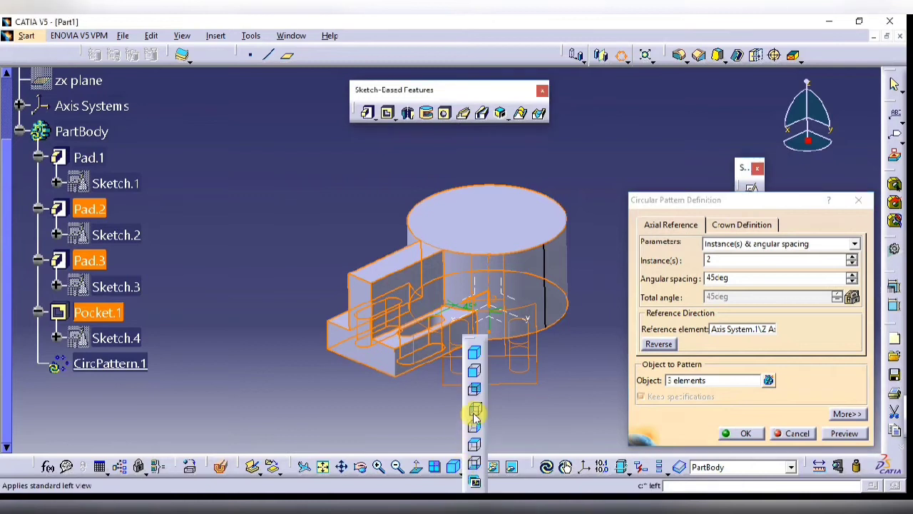
click(475, 447)
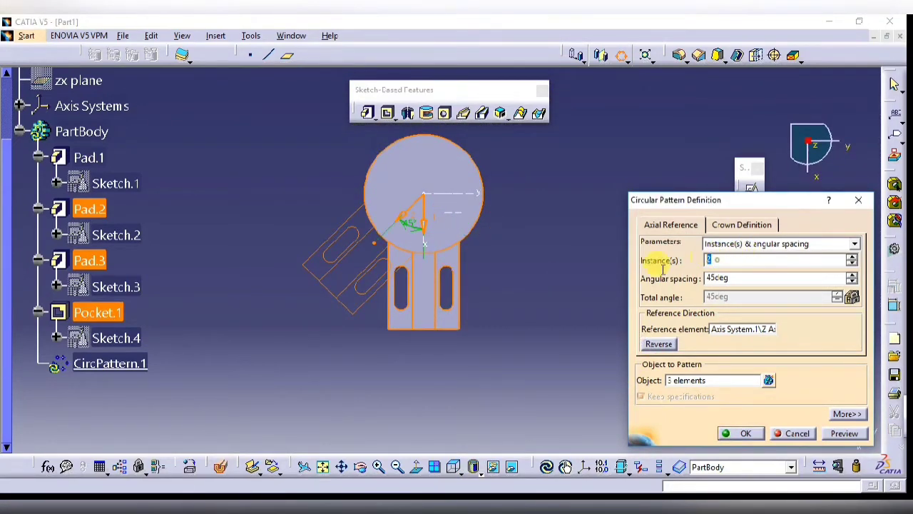
key(Return)
double_click(725, 279)
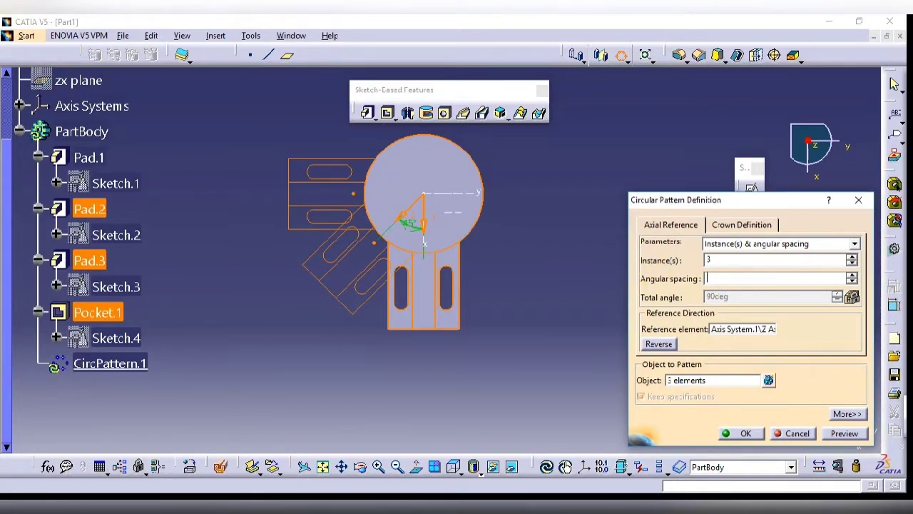
key(Return)
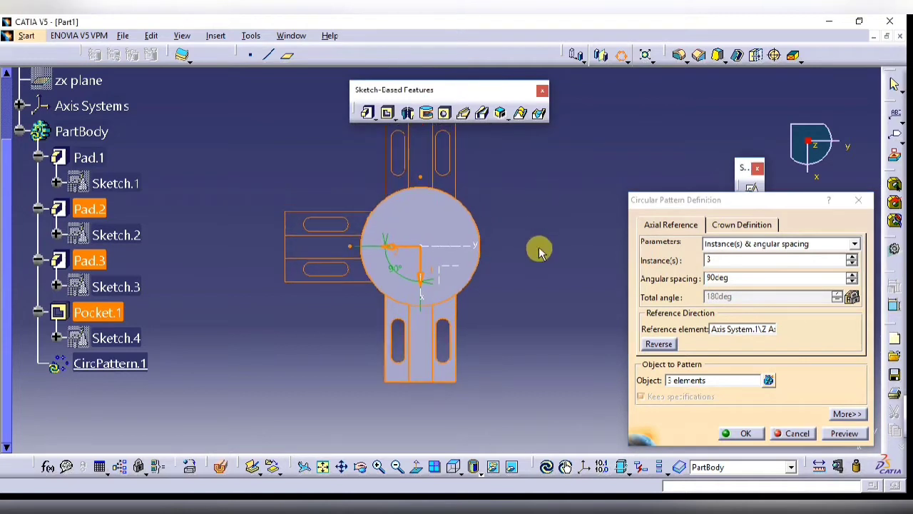
middle_drag(557, 293, 566, 406)
Select the six vertical corner edges at the ends of the three arms for an edge fillet
click(678, 55)
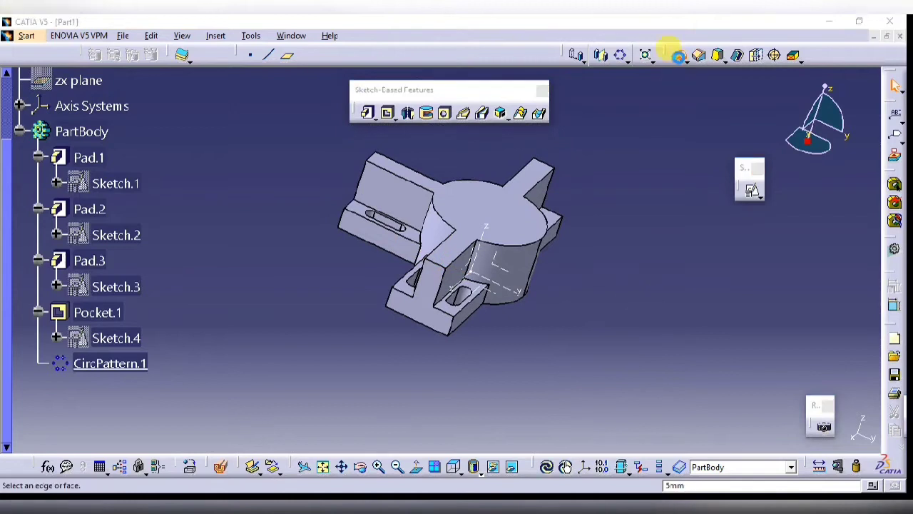
click(396, 302)
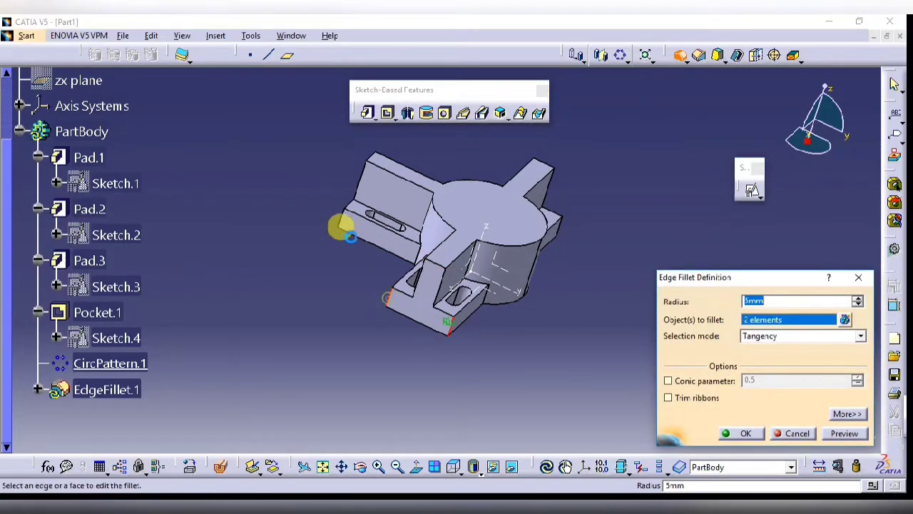
middle_drag(342, 214, 428, 350)
click(428, 350)
click(422, 344)
click(370, 263)
middle_drag(326, 259, 281, 361)
click(281, 360)
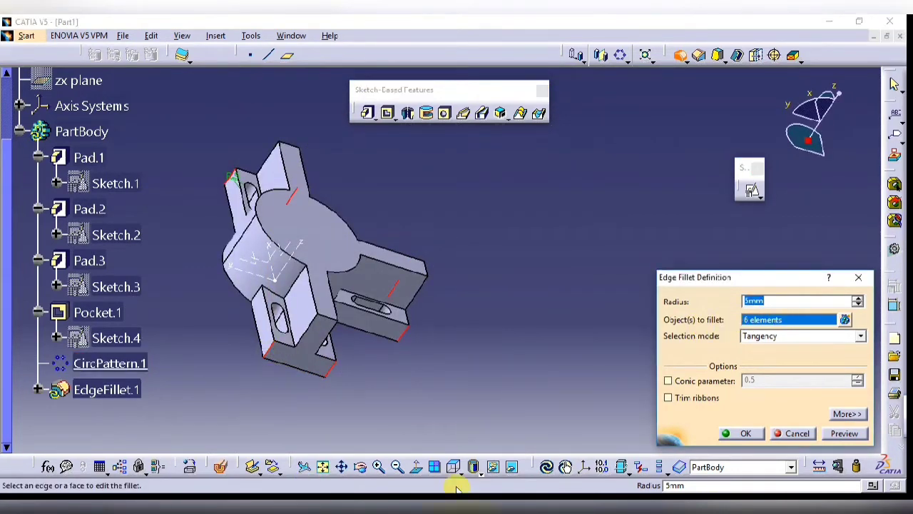
Check the corner radius in the reference drawing and fillet the six arm corners at 8 mm
click(309, 501)
scroll(172, 438, down, 1)
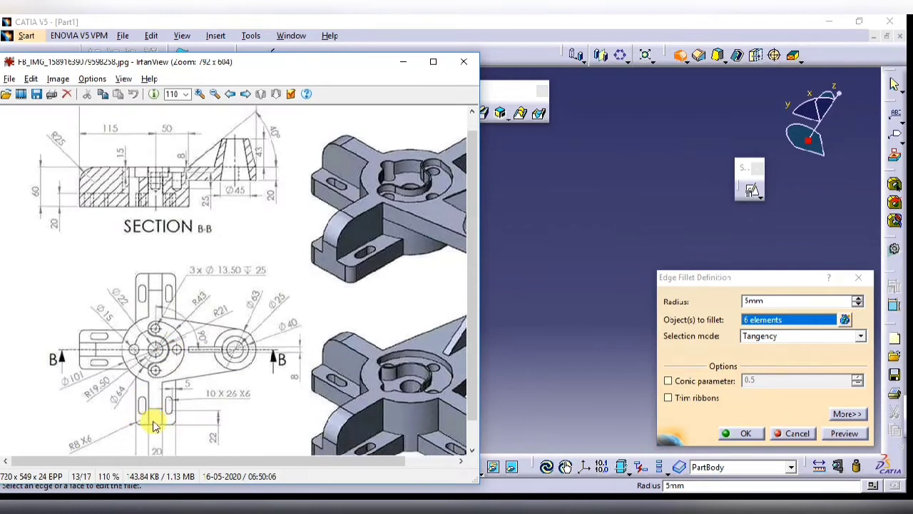
drag(766, 301, 651, 302)
text(8)
key(Return)
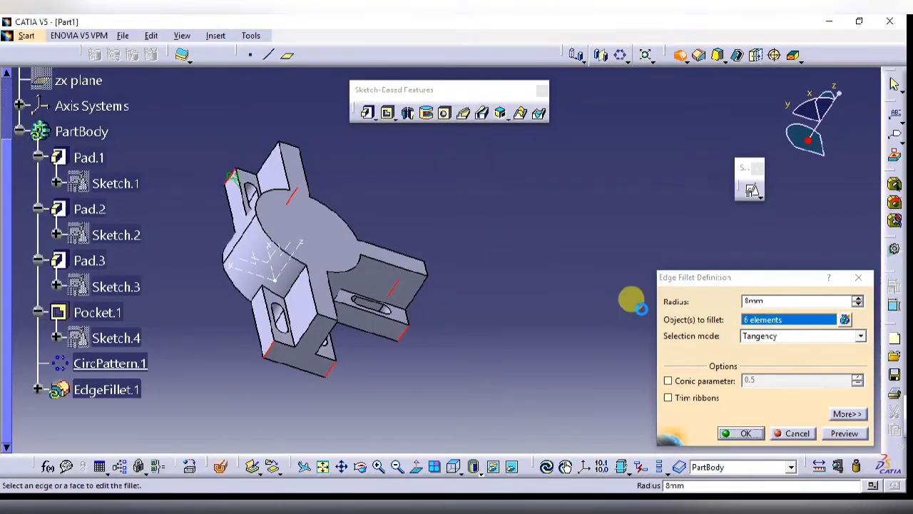
Round the top end edges of two of the ribs with a 25 mm edge fillet
middle_drag(567, 248, 435, 251)
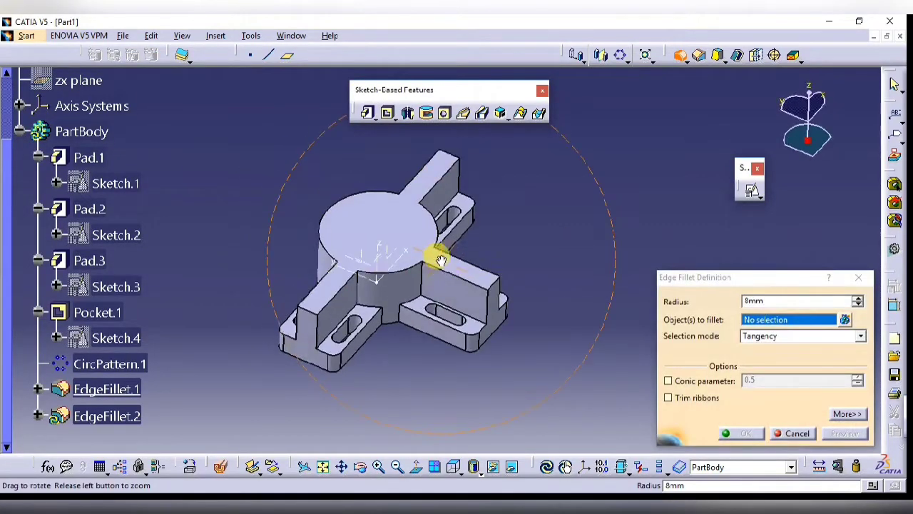
click(489, 285)
click(451, 154)
key(Return)
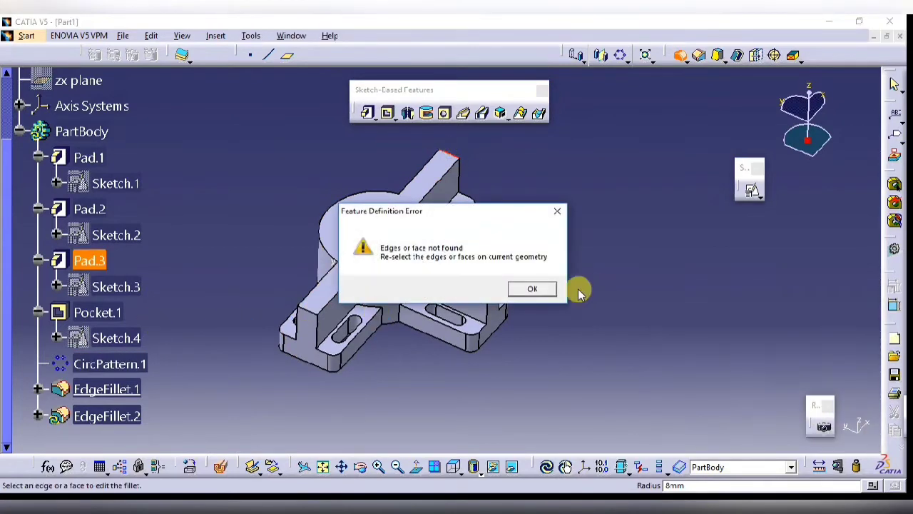
click(533, 289)
click(310, 309)
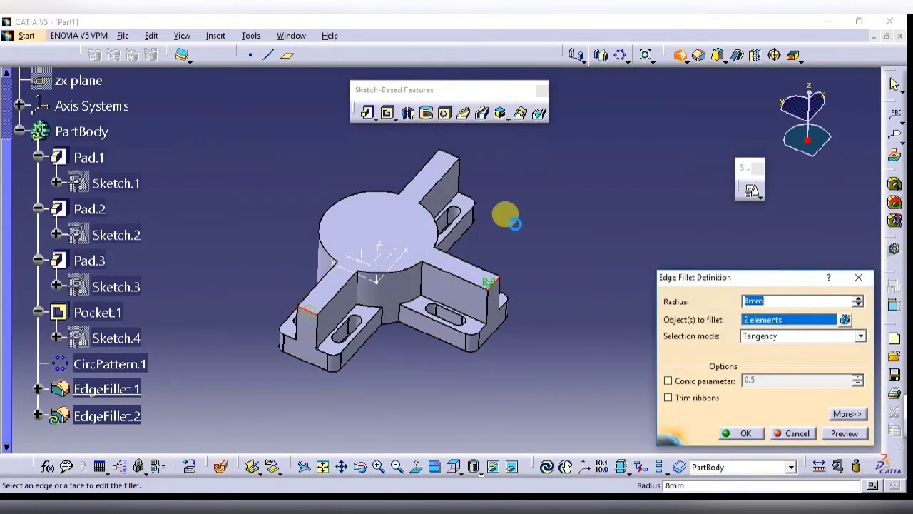
text(5)
key(Return)
click(797, 433)
Round the remaining rib's top end with a 25 mm face-face fillet between its top and end faces
middle_drag(575, 250, 525, 265)
click(687, 60)
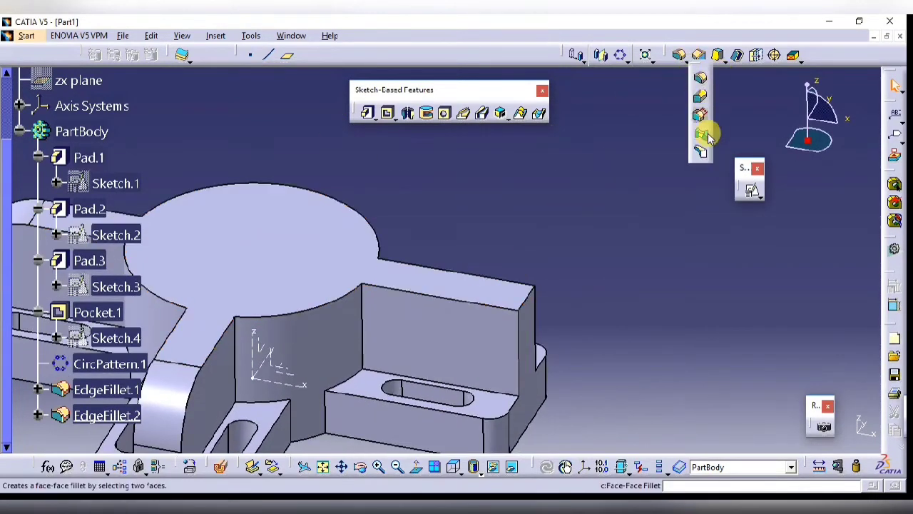
click(706, 135)
click(516, 300)
click(530, 324)
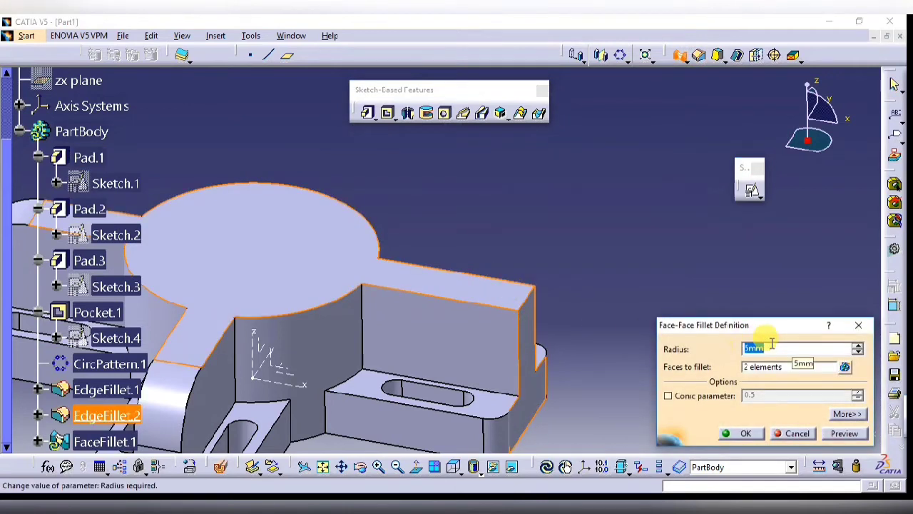
text(25)
key(Return)
click(782, 432)
Create a positioned sketch on the cylinder's top face with swapped axes and the V direction reversed
middle_drag(603, 230, 651, 249)
click(751, 203)
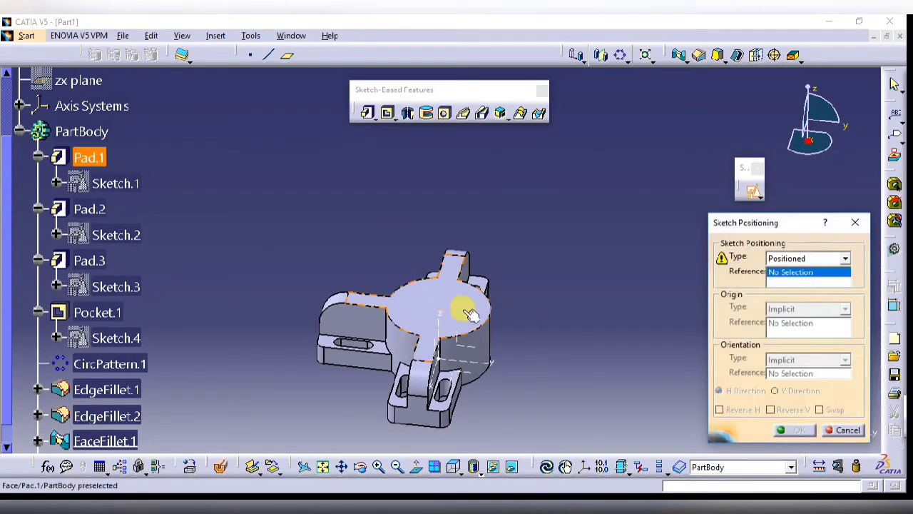
click(464, 310)
click(786, 412)
click(728, 412)
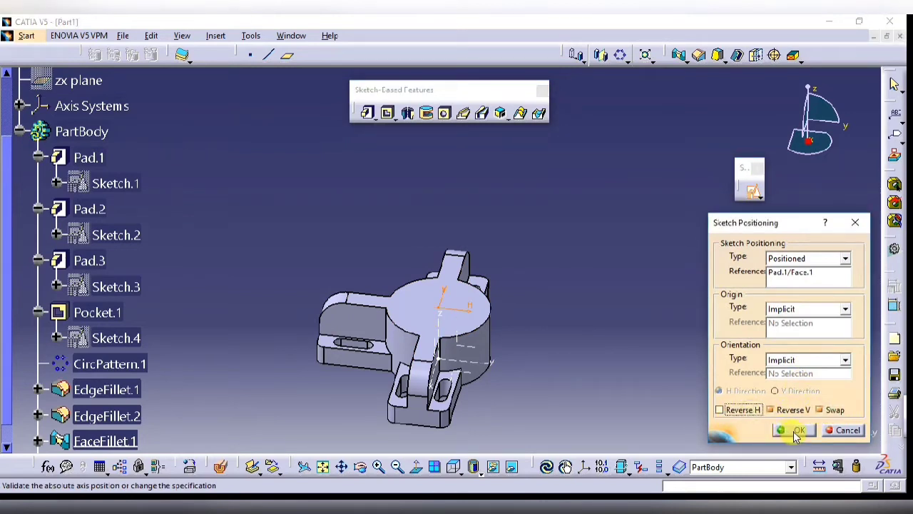
click(797, 430)
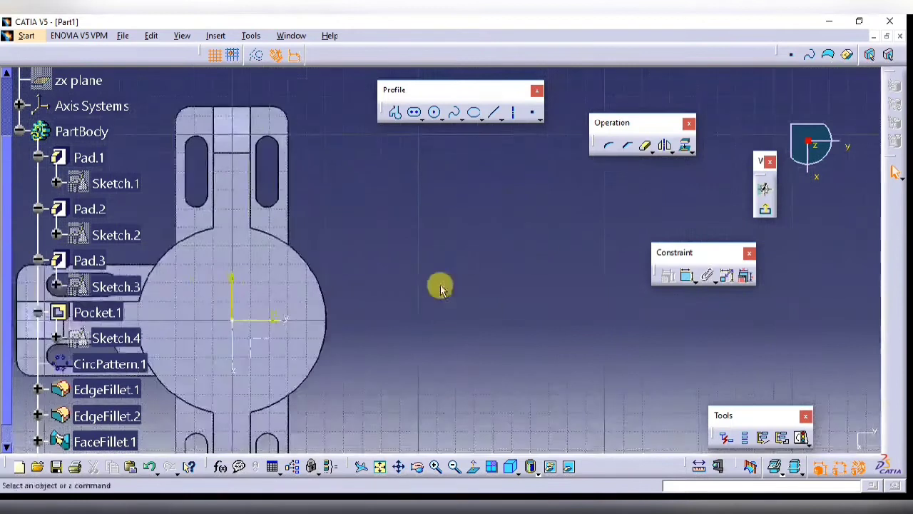
Project the top face's outline into the sketch and draw a circle inside the cylinder outline, centred on the origin
click(687, 149)
click(465, 296)
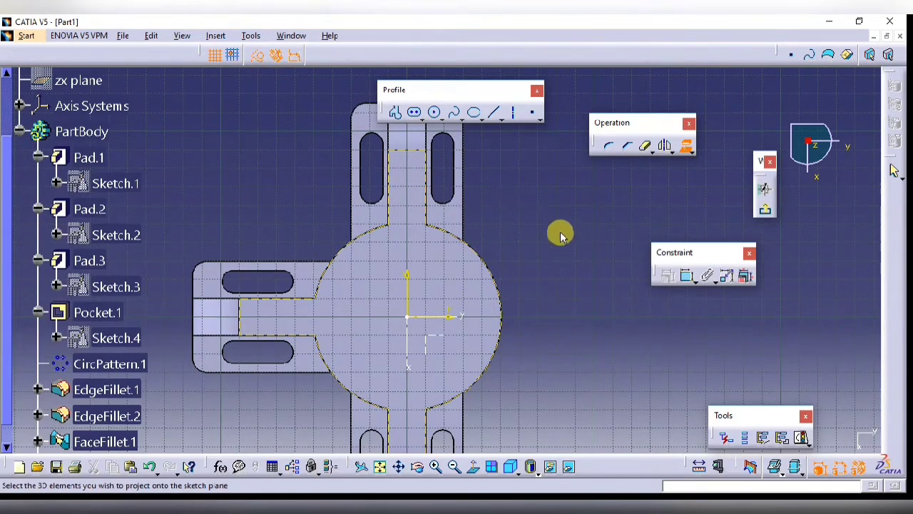
click(434, 112)
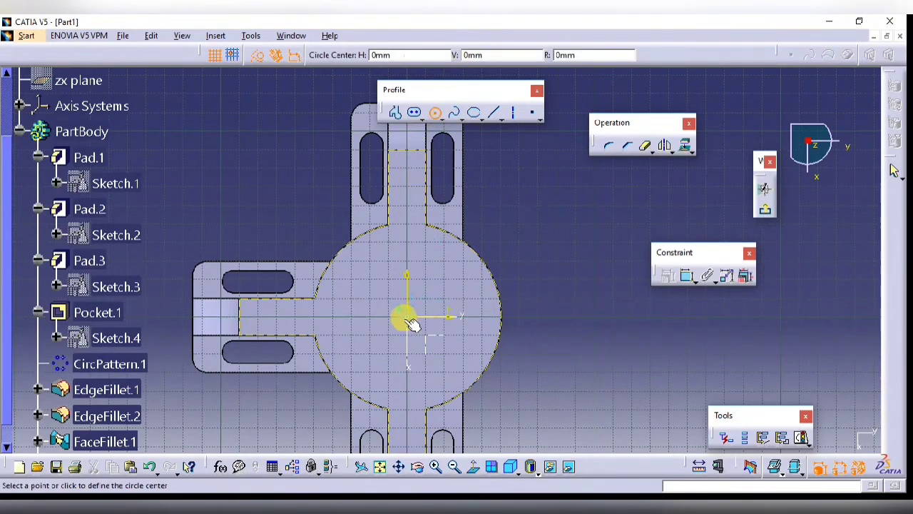
click(410, 321)
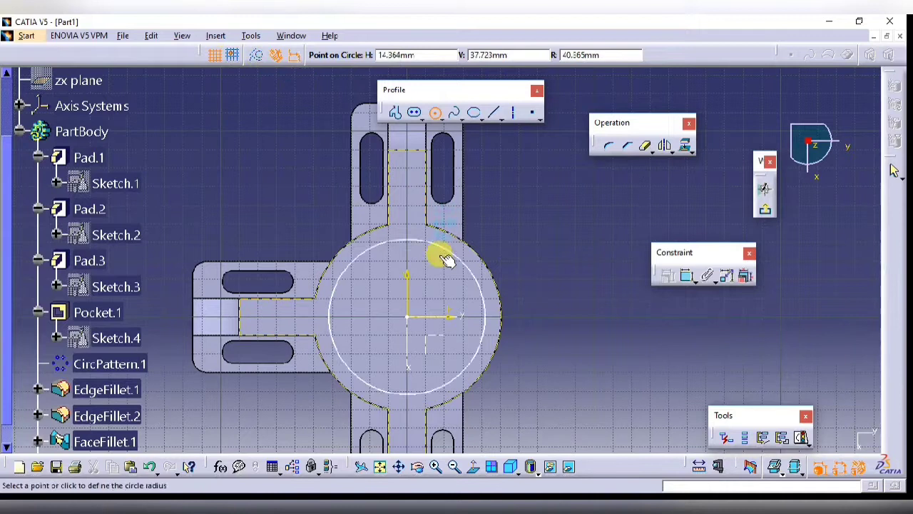
click(462, 246)
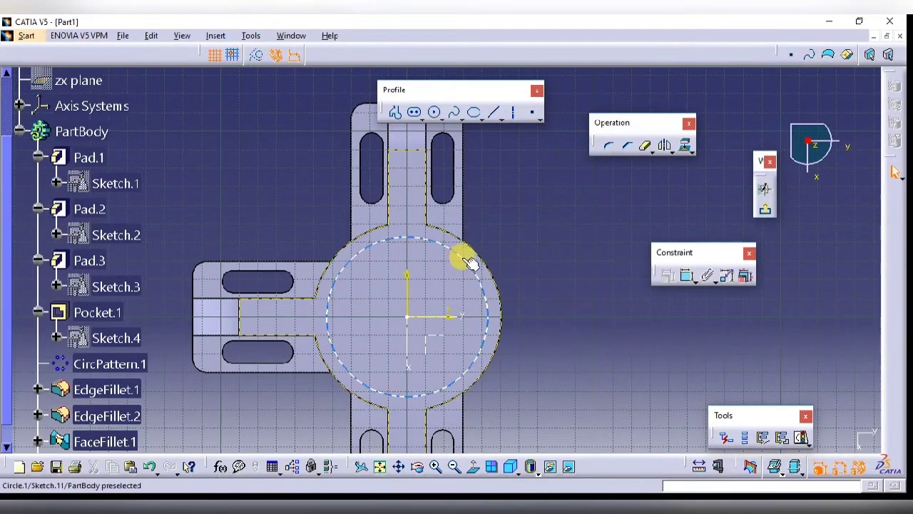
Constrain the new circle to be tangent to the projected cylinder outline
ctrl+click(467, 245)
click(687, 276)
right_click(538, 188)
click(592, 286)
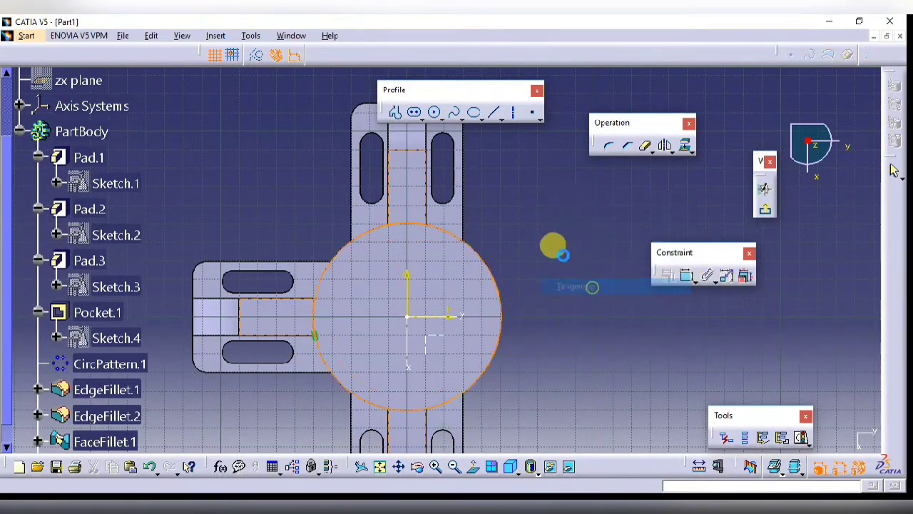
Check the boss in the reference drawing and draw a circle about 93 mm in diameter on the horizontal axis, opposite the side arm
ctrl+middle_drag(564, 220, 567, 269)
middle_drag(567, 269, 483, 258)
key(alt+Tab)
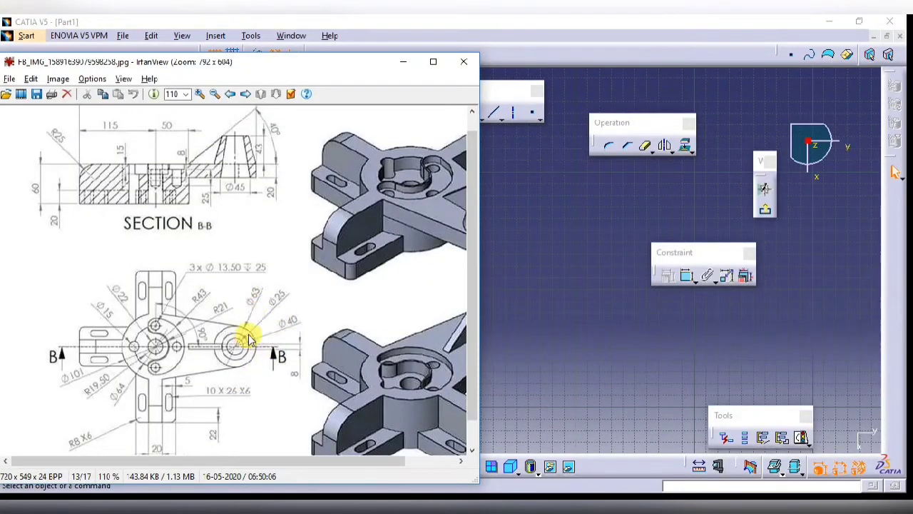
click(532, 321)
click(434, 114)
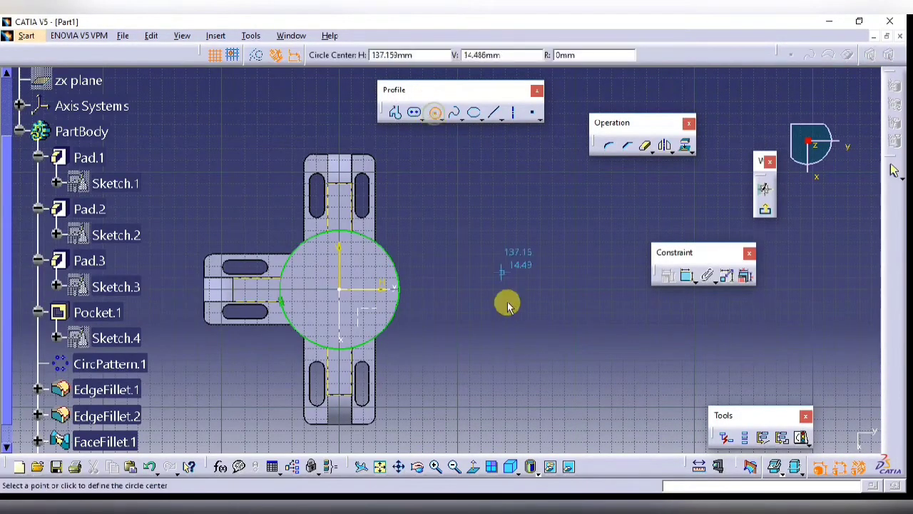
click(516, 288)
click(549, 238)
Dimension the boss circle's diameter, set it to 63 mm and compare it with the reference drawing
click(687, 276)
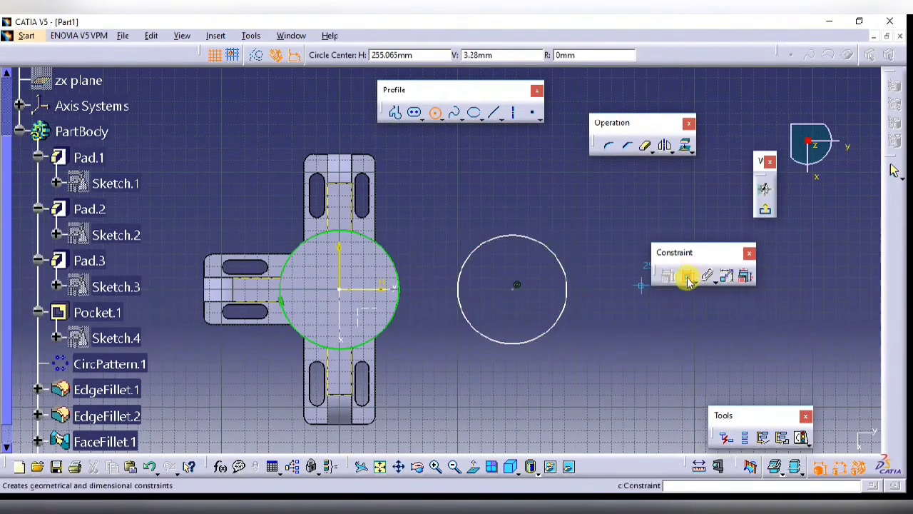
click(555, 321)
click(626, 337)
double_click(627, 337)
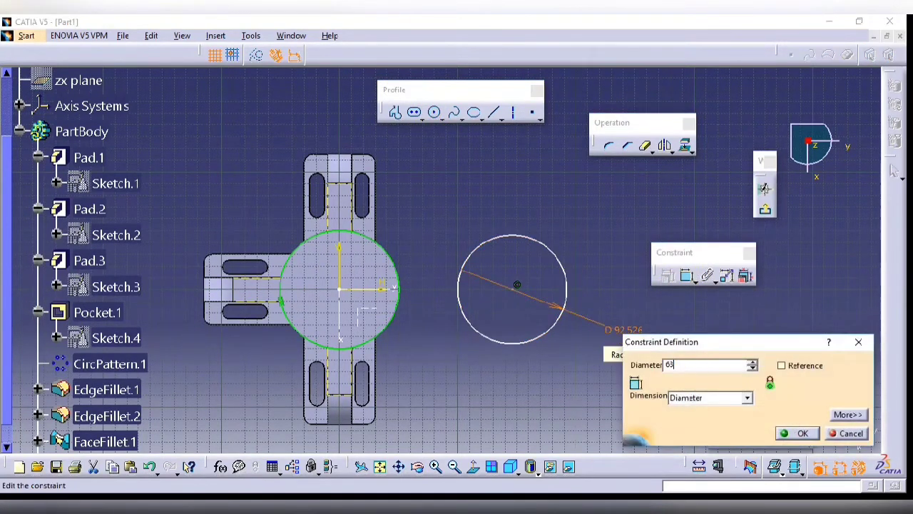
text(63)
key(Return)
key(alt+Tab)
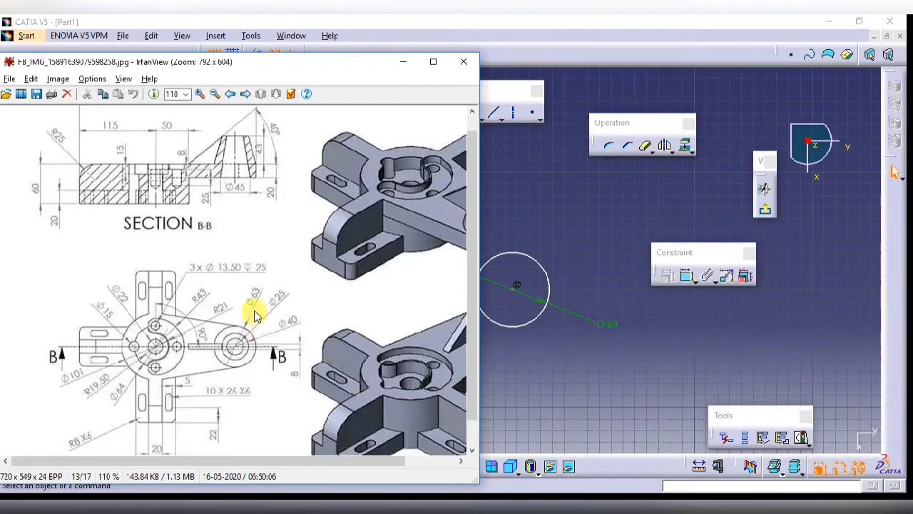
click(588, 339)
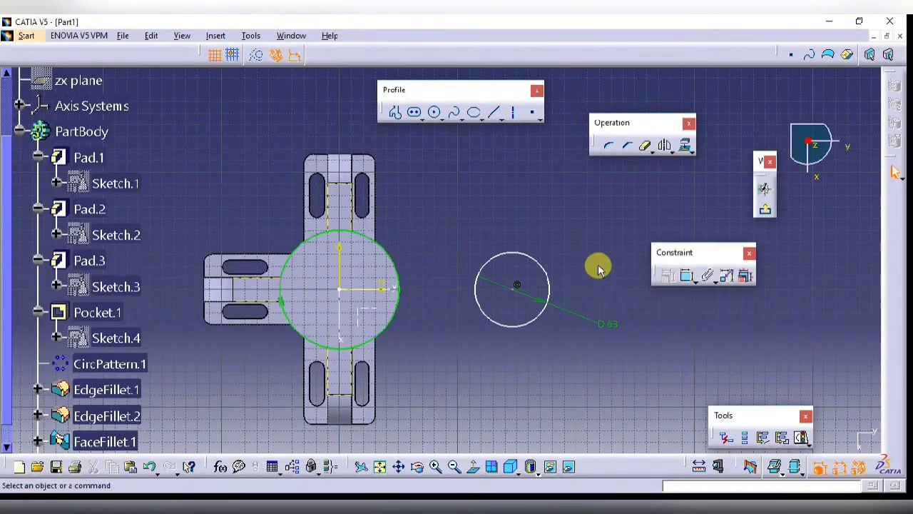
Check the overall length in the reference drawing and dimension from the side arm's outer end to the boss circle's far side as 266.5 mm
key(alt+Tab)
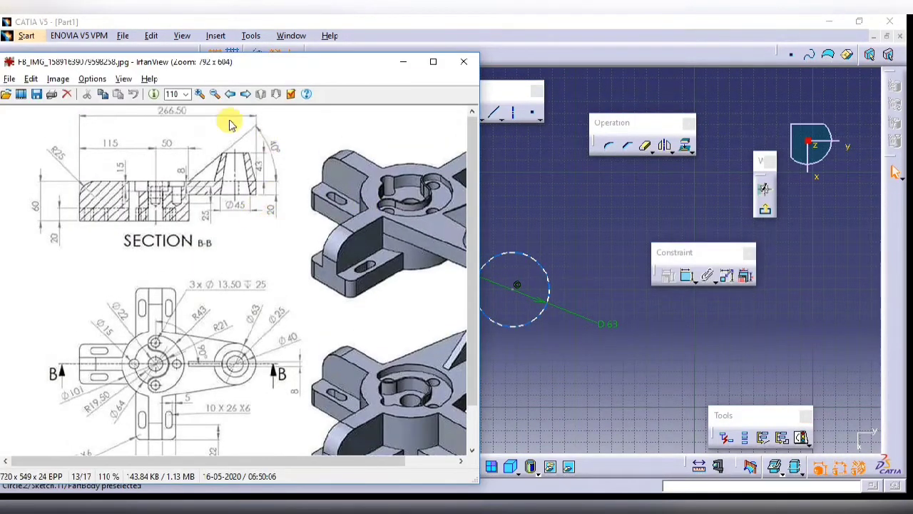
click(581, 227)
click(688, 276)
click(546, 277)
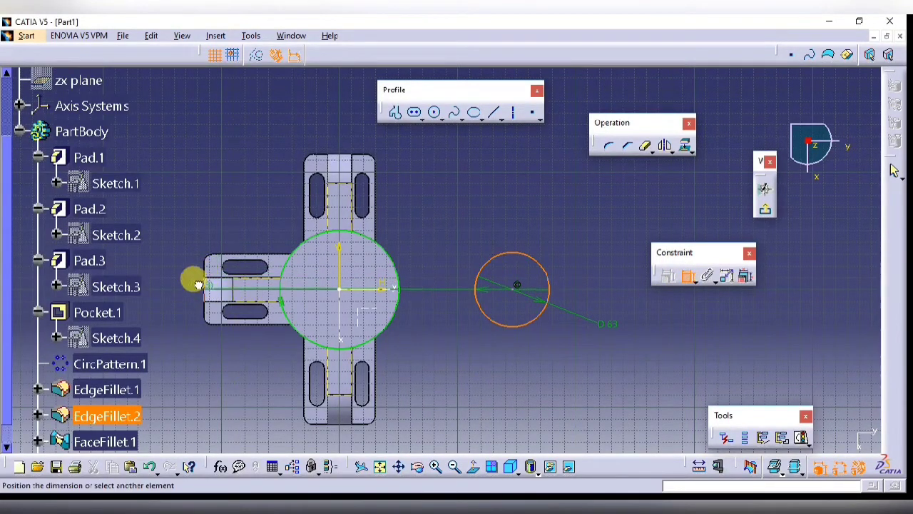
click(203, 286)
click(398, 151)
double_click(403, 160)
text(256)
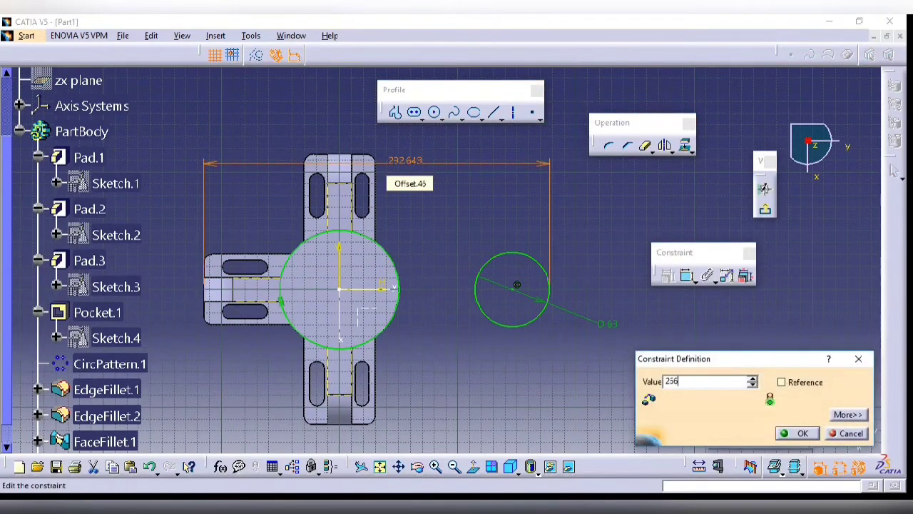
text(.5)
key(Return)
Draw two bi-tangent lines joining the boss circle and the large cylinder circle, one on each side of the horizontal axis
mouse_move(605, 240)
middle_down()
mouse_move(521, 265)
mouse_move(508, 198)
mouse_move(485, 186)
middle_up()
click(434, 112)
click(503, 120)
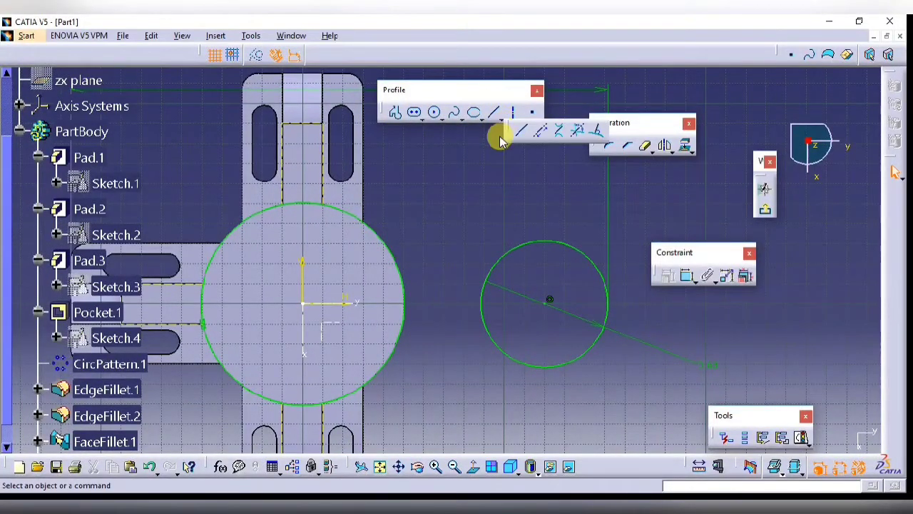
click(542, 133)
click(545, 240)
click(345, 208)
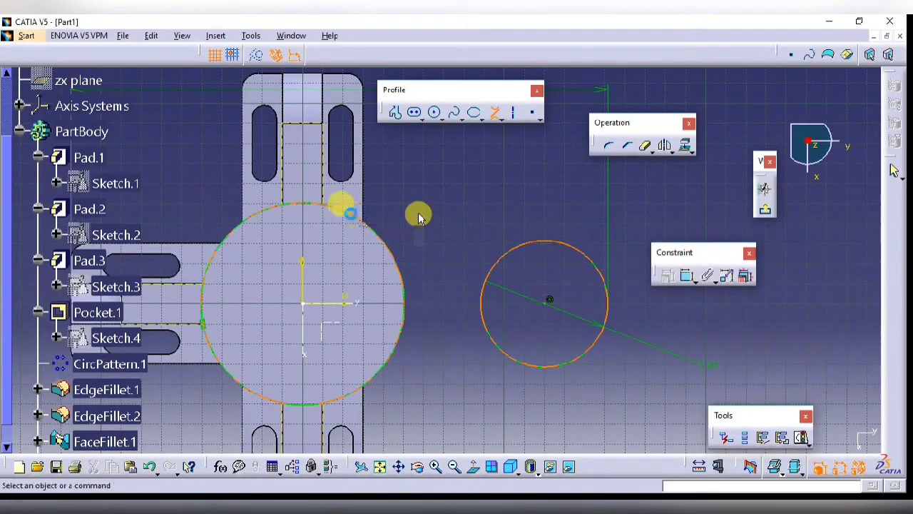
click(541, 372)
click(495, 112)
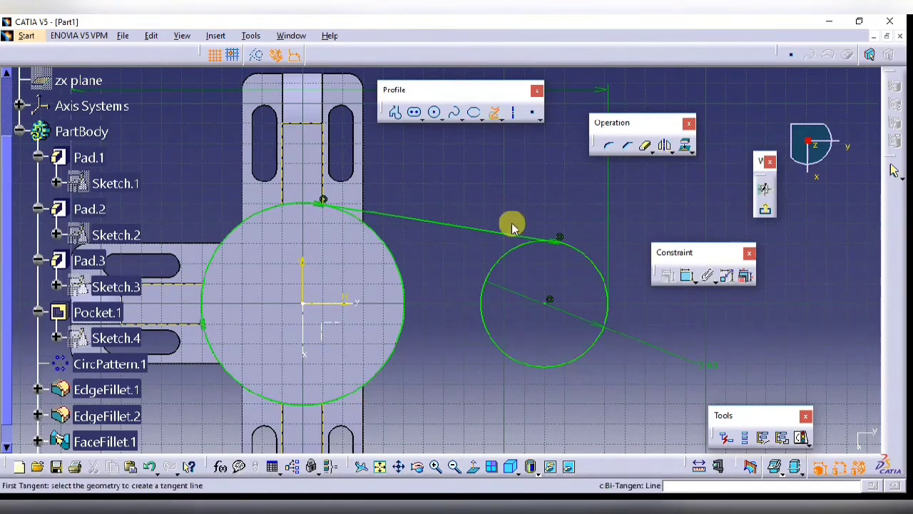
click(551, 366)
click(347, 397)
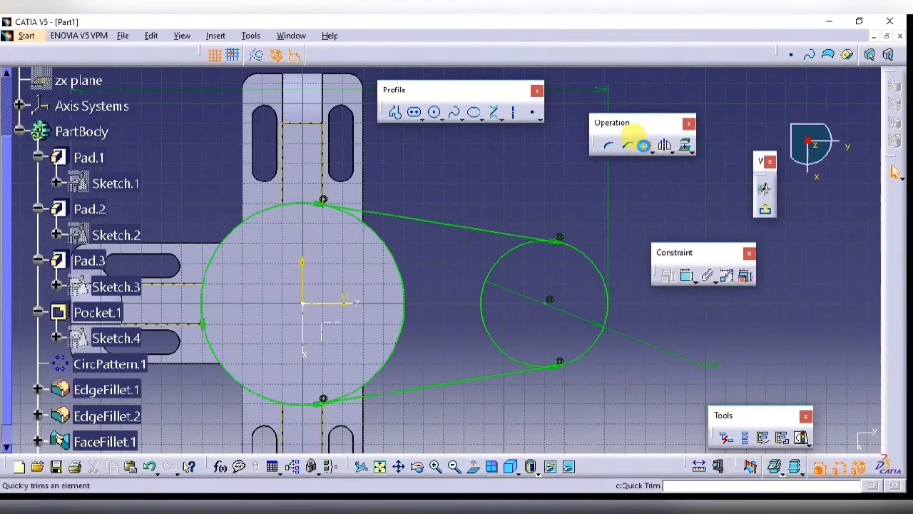
Quick-trim the boss circle's inner arc and the cylinder circle's arcs opposite the boss, leaving a closed arm profile between the tangent lines
click(643, 146)
click(490, 295)
click(328, 210)
click(224, 366)
click(283, 391)
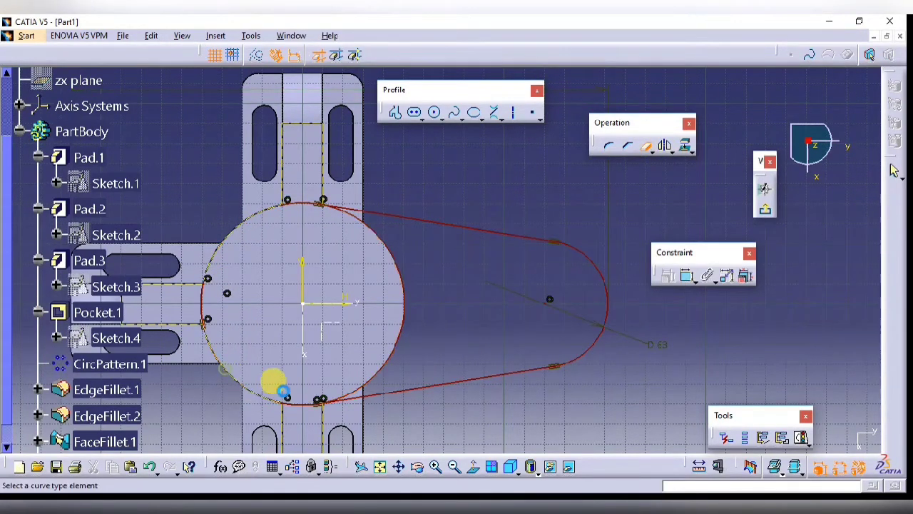
click(210, 301)
click(304, 213)
click(306, 207)
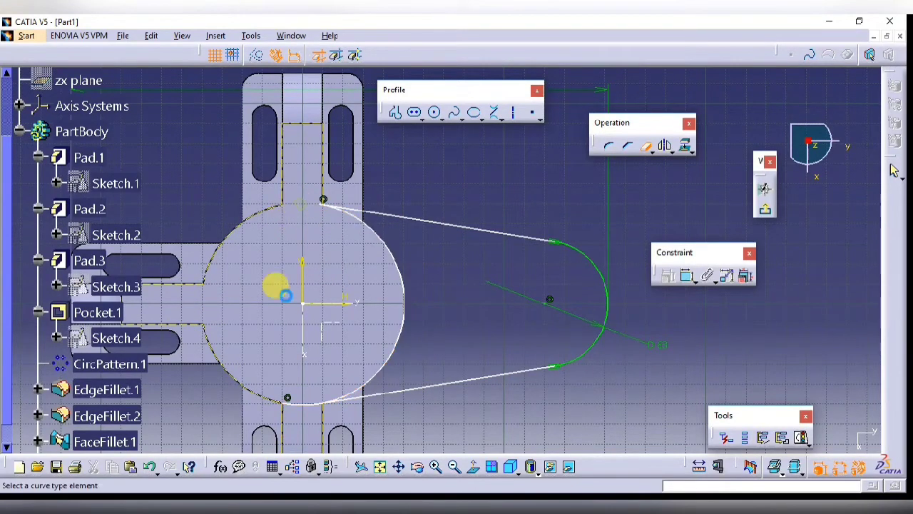
click(295, 403)
Dimension the radius of the remaining cylinder arc and set it to 50.5 mm
mouse_move(467, 329)
middle_down()
mouse_move(347, 189)
mouse_move(322, 220)
mouse_move(505, 300)
mouse_move(462, 204)
mouse_move(383, 356)
mouse_move(561, 316)
mouse_move(444, 249)
middle_up()
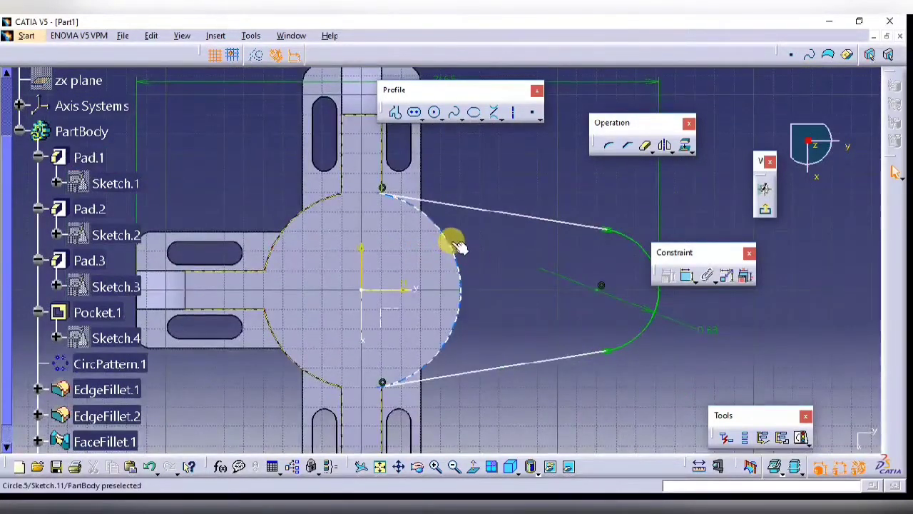
click(686, 277)
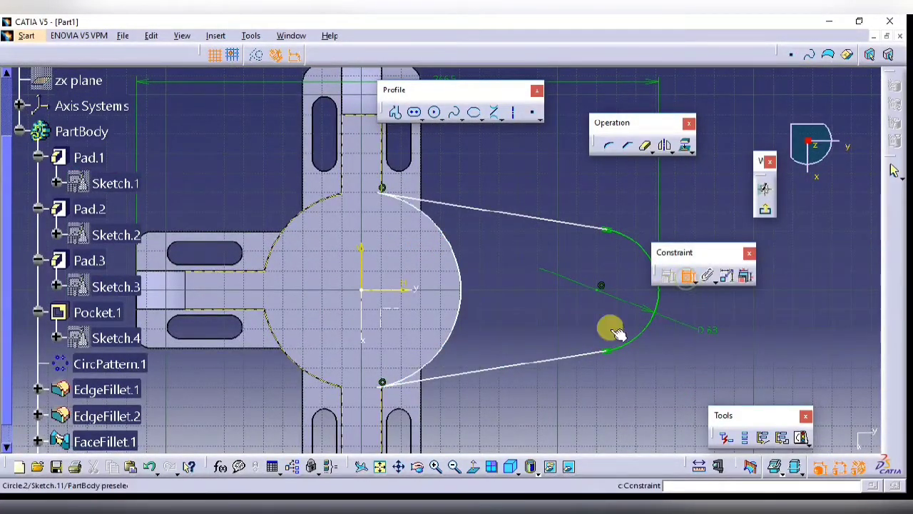
click(449, 255)
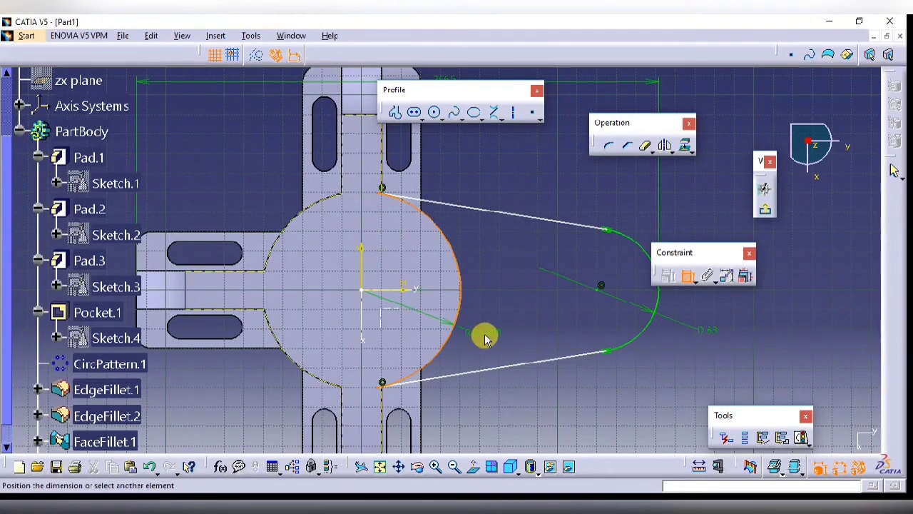
double_click(491, 332)
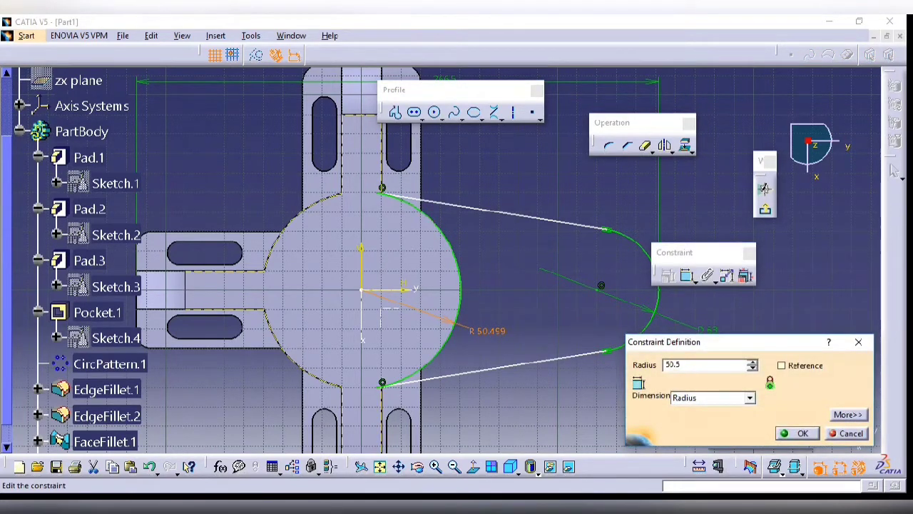
key(Return)
click(525, 269)
middle_drag(532, 275, 485, 317)
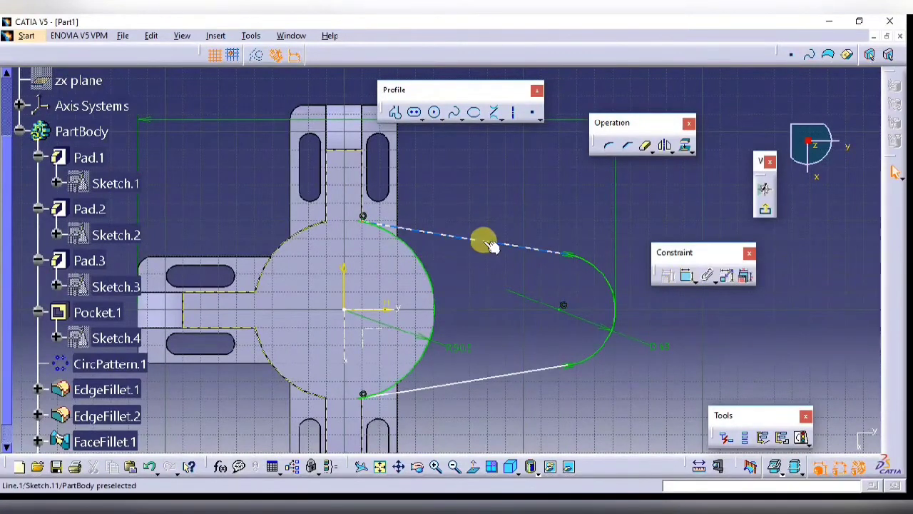
Constrain both connecting lines to be tangent to the cylinder arc
ctrl+click(401, 236)
click(686, 275)
right_click(461, 188)
click(499, 246)
click(441, 391)
ctrl+click(406, 368)
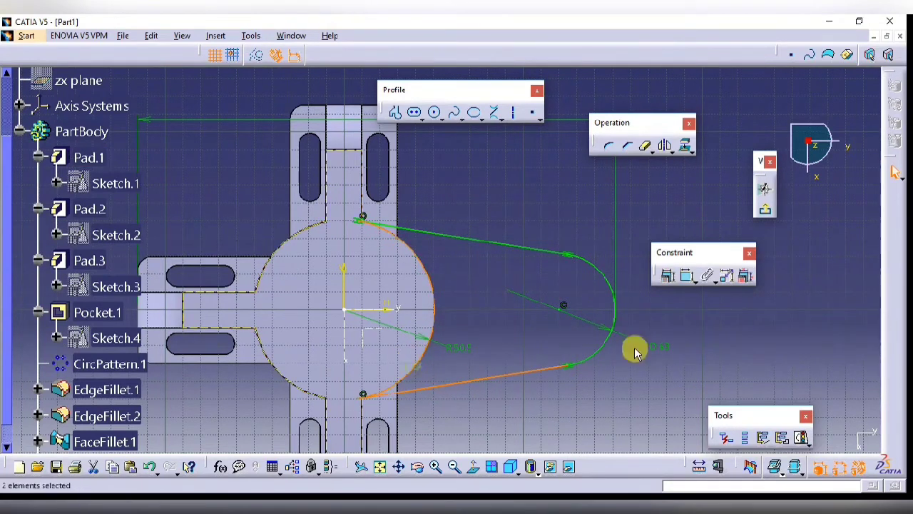
click(686, 275)
right_click(450, 283)
click(492, 342)
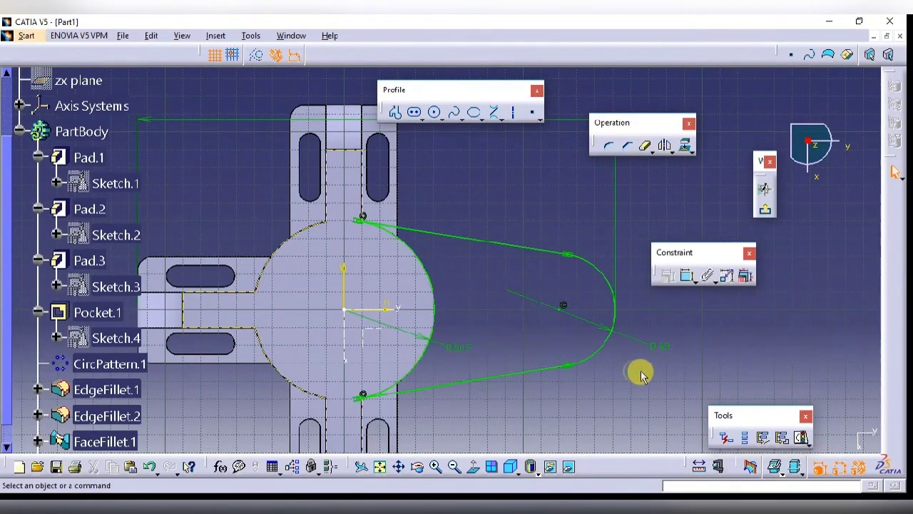
Exit the sketch and pad the arm profile 20 mm downward from the cylinder's top face
click(768, 211)
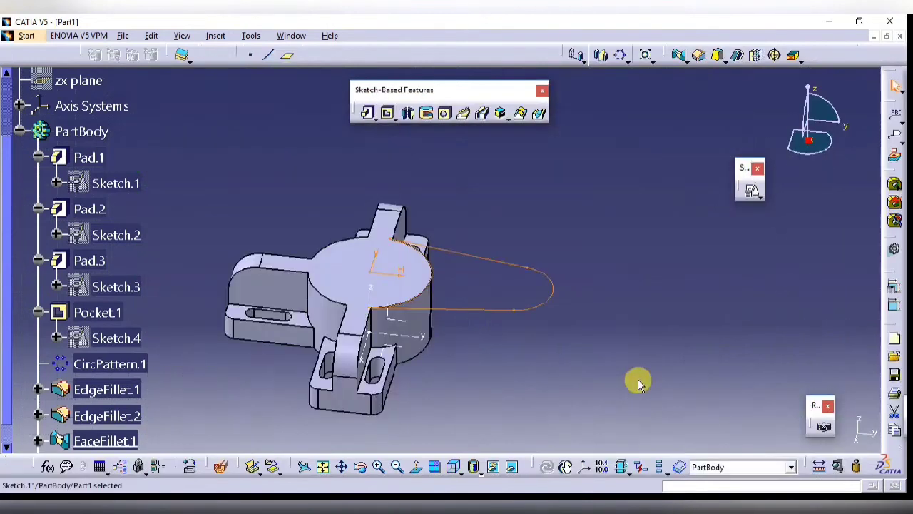
click(366, 113)
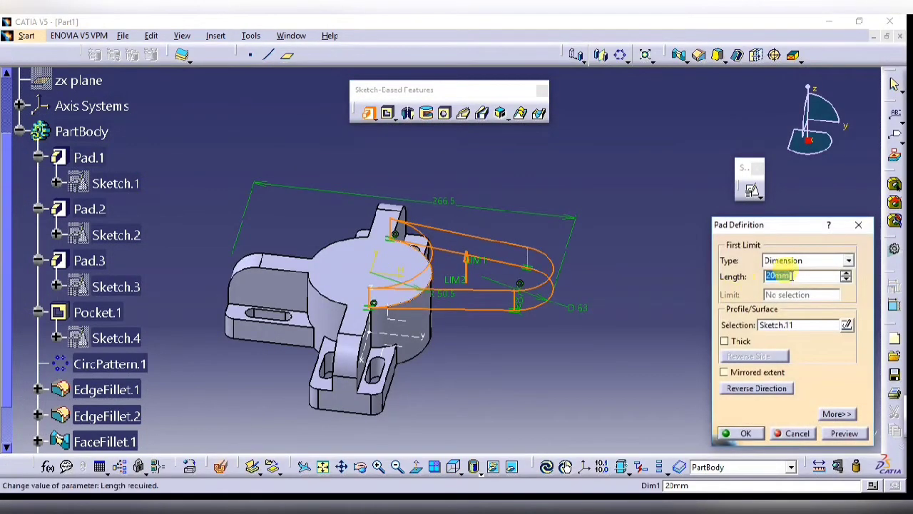
click(742, 433)
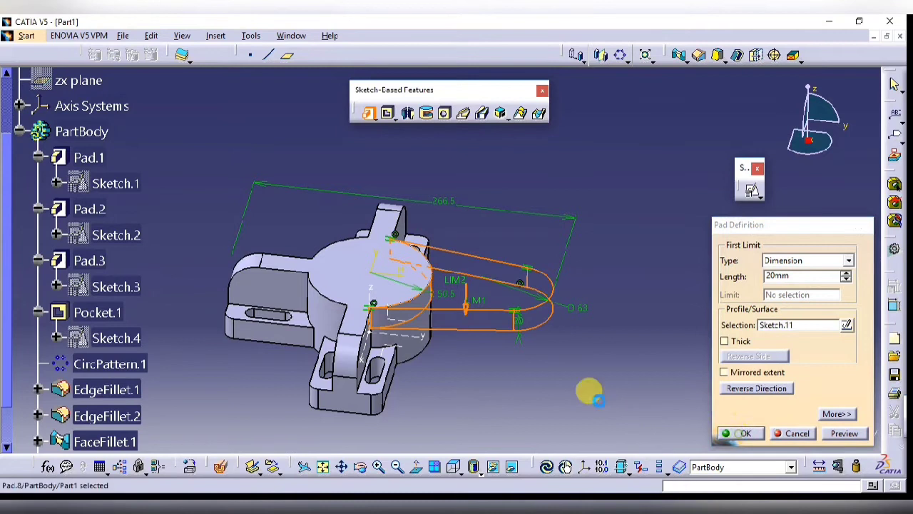
mouse_move(468, 373)
middle_down()
mouse_move(457, 385)
mouse_move(478, 357)
mouse_move(455, 373)
middle_up()
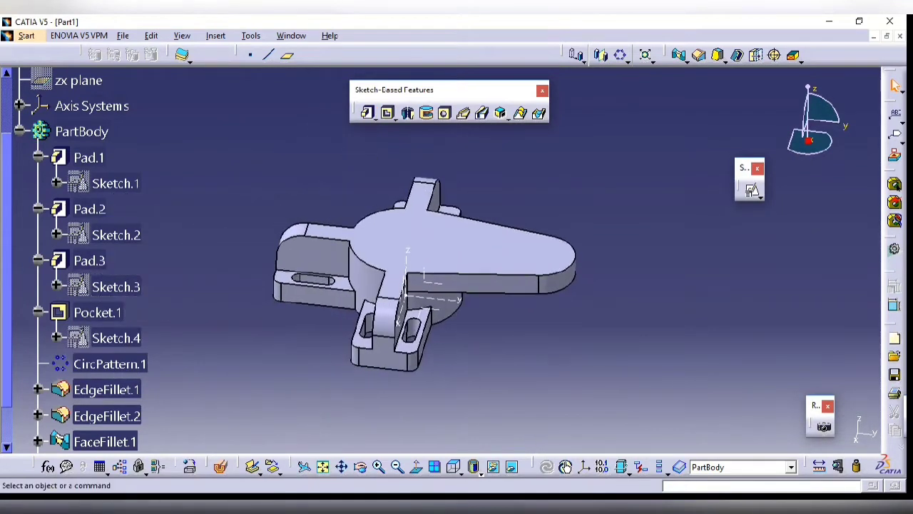
click(575, 187)
middle_drag(557, 192, 631, 237)
Check the conical boss dimensions in the reference drawing and start a sketch on the vertical yz plane
key(alt+Tab)
drag(214, 462, 265, 461)
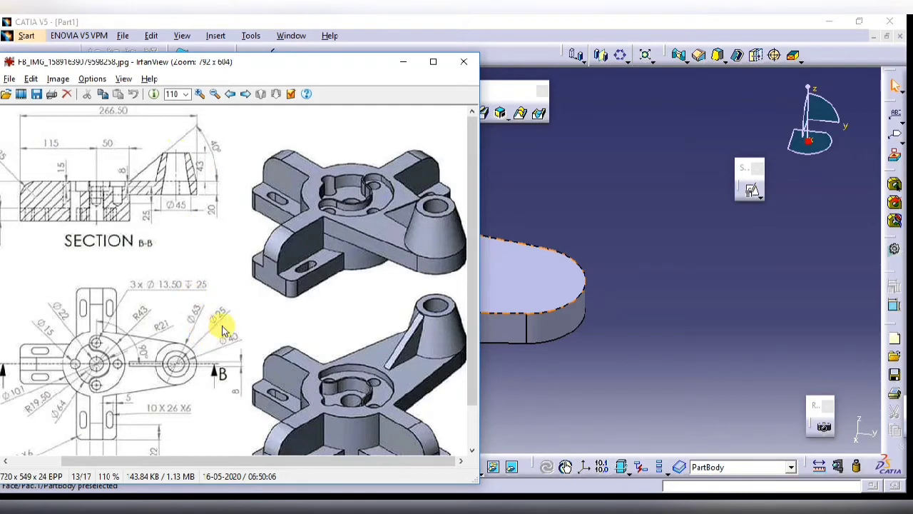
click(662, 358)
click(750, 188)
click(285, 357)
click(797, 430)
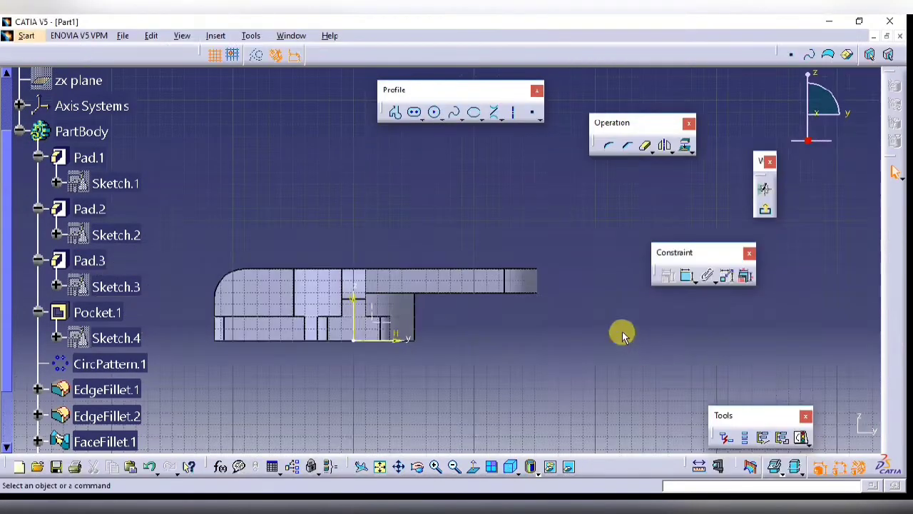
Project the arm's rounded end face into the sketch to obtain the boss's vertical centre axis
middle_drag(510, 350, 576, 201)
click(689, 151)
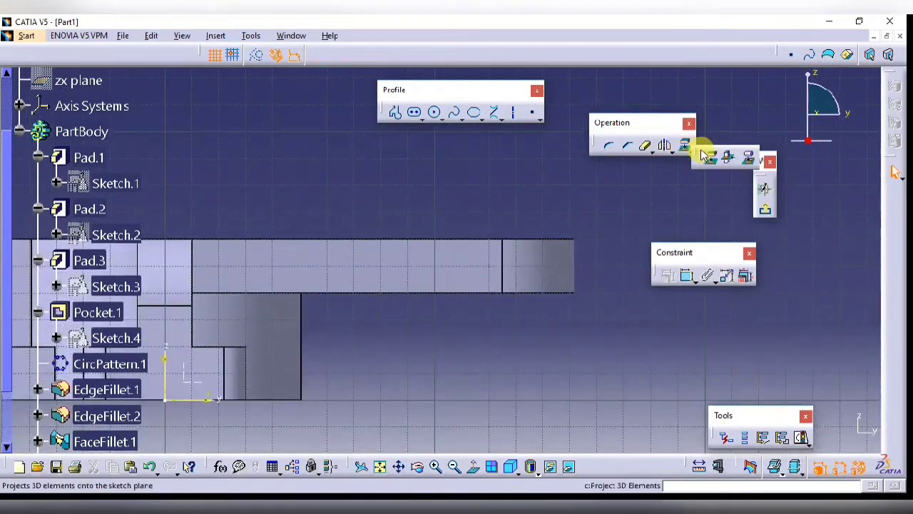
click(540, 255)
click(584, 332)
middle_drag(554, 274, 514, 295)
middle_drag(584, 249, 515, 213)
Draw a slanted line about 55 mm high from the arm's top outer corner and a horizontal line about 13 mm long to the axis
click(395, 112)
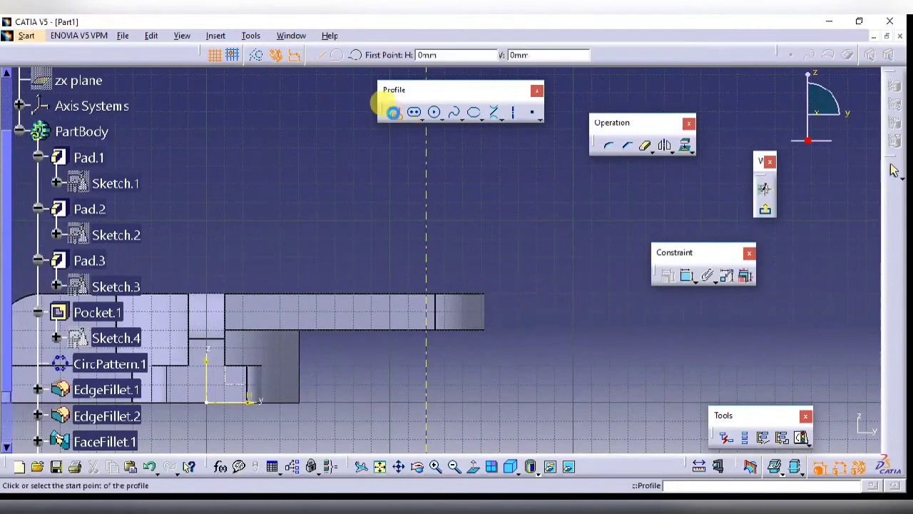
click(482, 294)
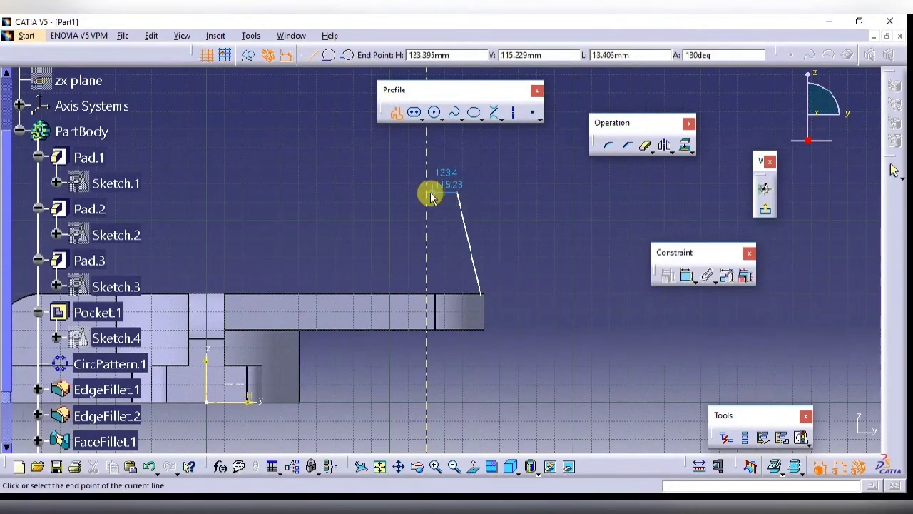
click(428, 192)
key(Escape)
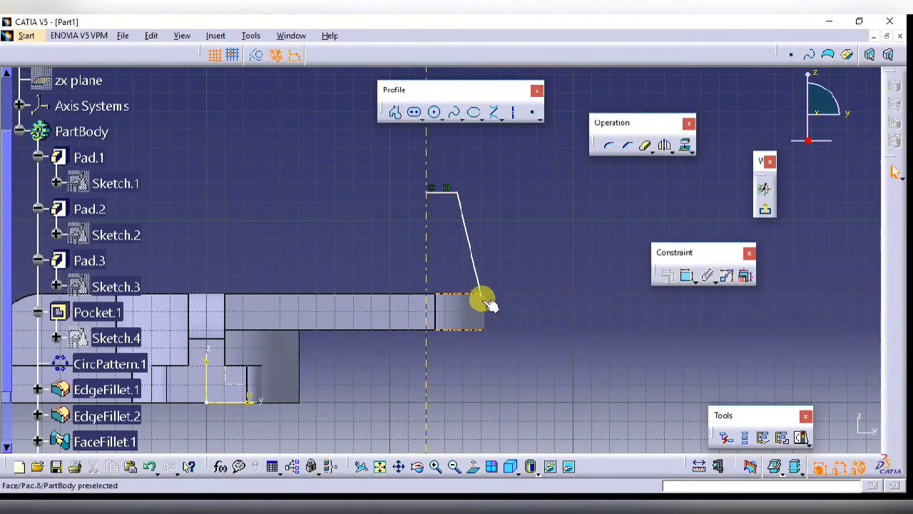
Try to constrain the slanted line's lower endpoint to the arm end, and undo the constraint
right_click(574, 232)
click(585, 284)
key(ctrl+z)
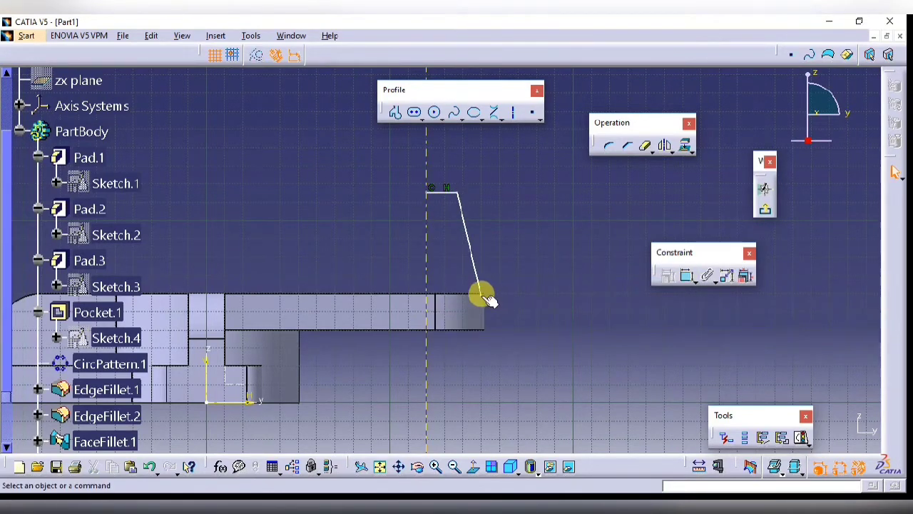
Constrain the slanted line's lower endpoint to lie on the arm's top face level and test its freedom by moving the endpoint
right_click(502, 231)
click(552, 296)
middle_drag(489, 357, 527, 312)
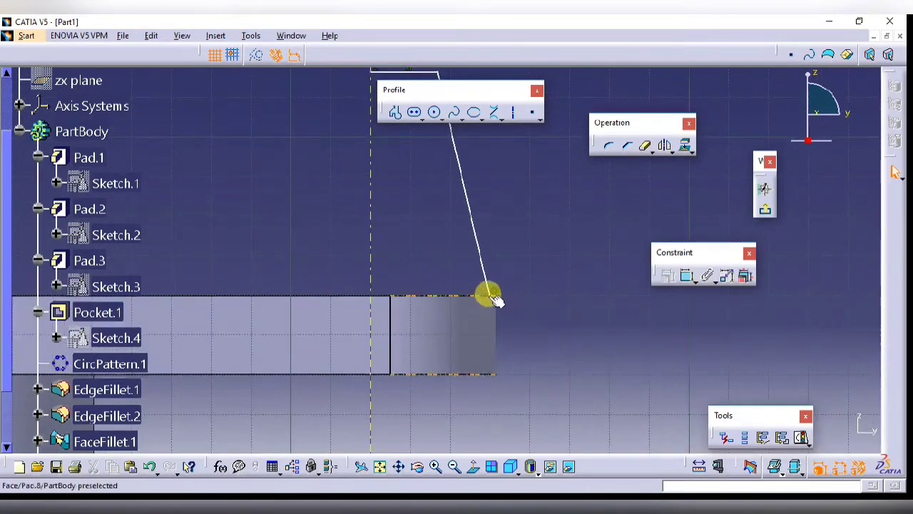
drag(487, 292, 514, 291)
click(530, 328)
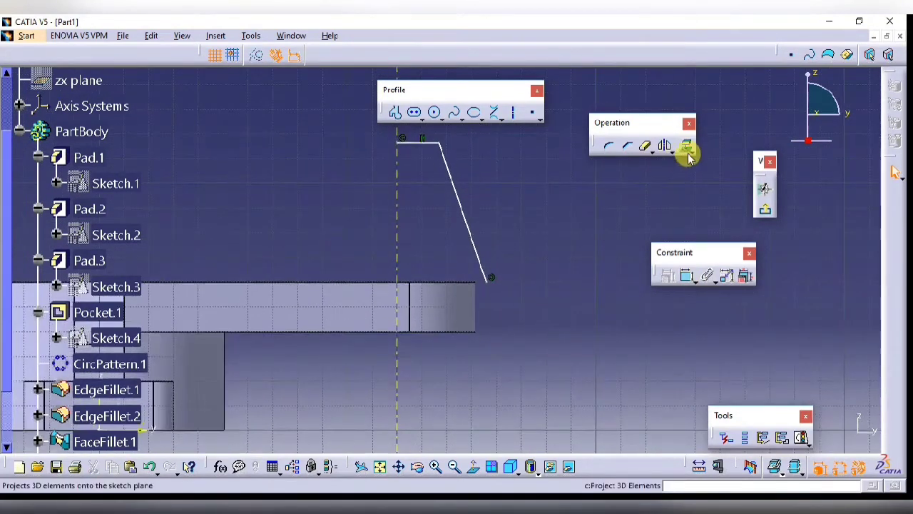
Project the silhouette edge of the arm's rounded end and make the slanted line's lower endpoint coincident with it
click(690, 150)
click(746, 162)
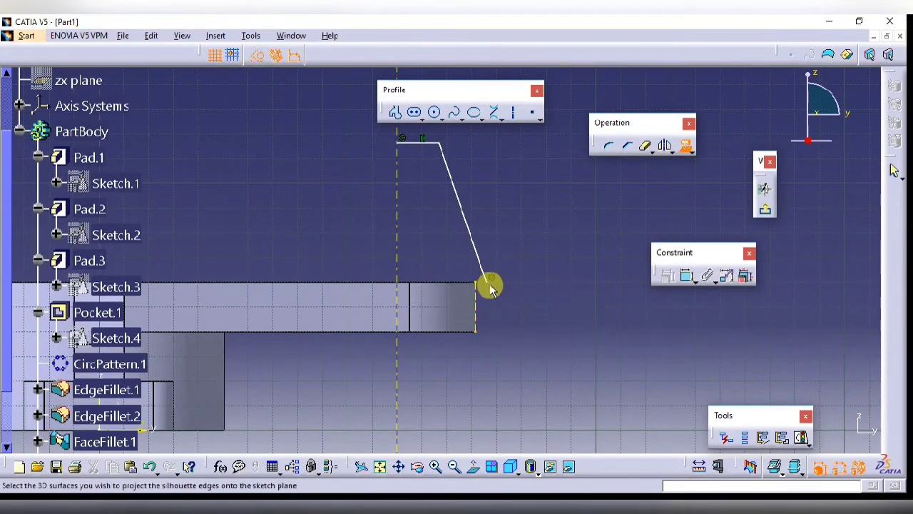
key(Escape)
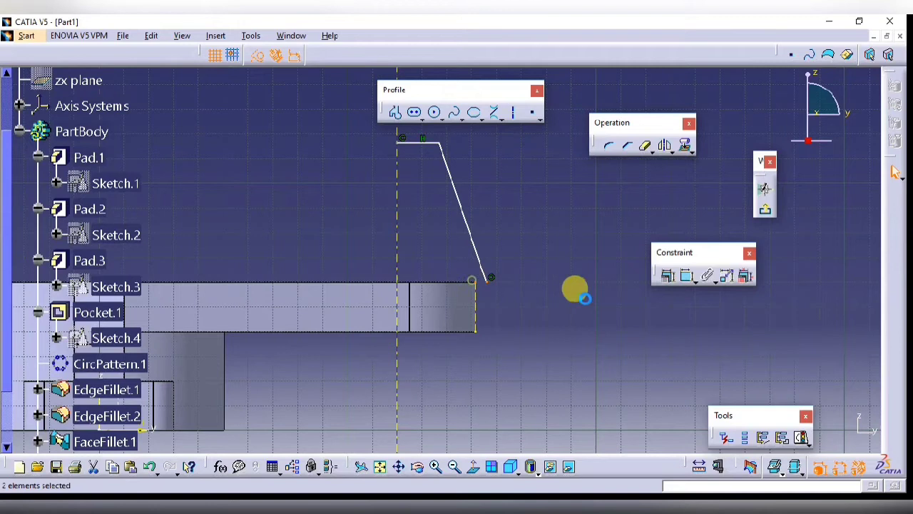
click(686, 276)
right_click(557, 214)
click(606, 308)
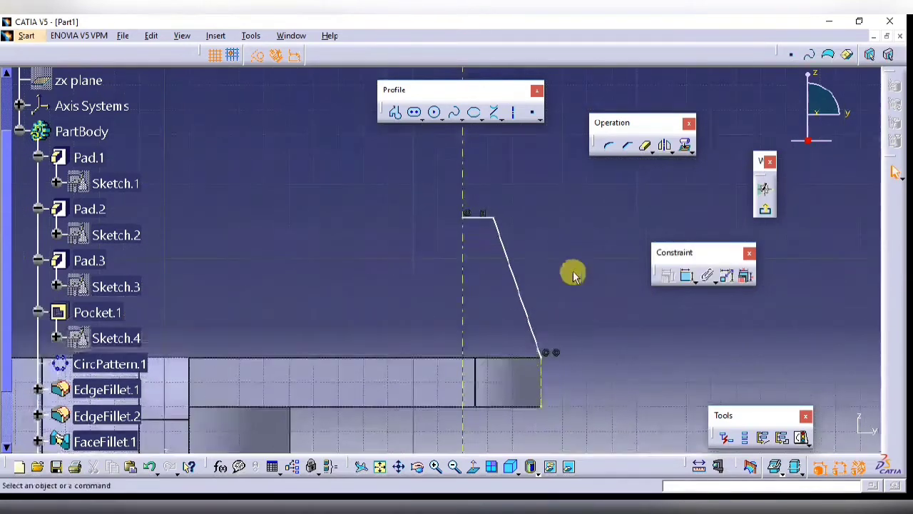
Dimension the boss's top diameter from the axis to the top line's outer endpoint and set it to 40 mm
click(685, 280)
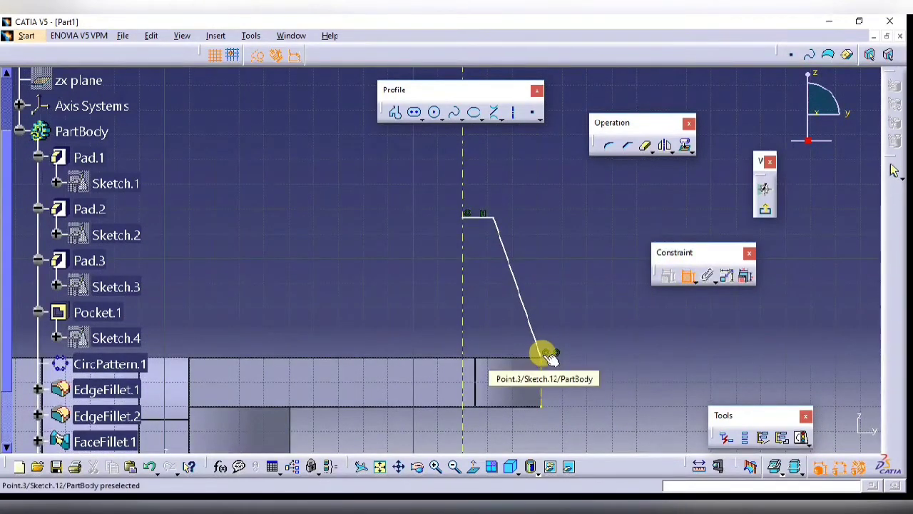
click(530, 173)
double_click(540, 179)
text(40)
key(Return)
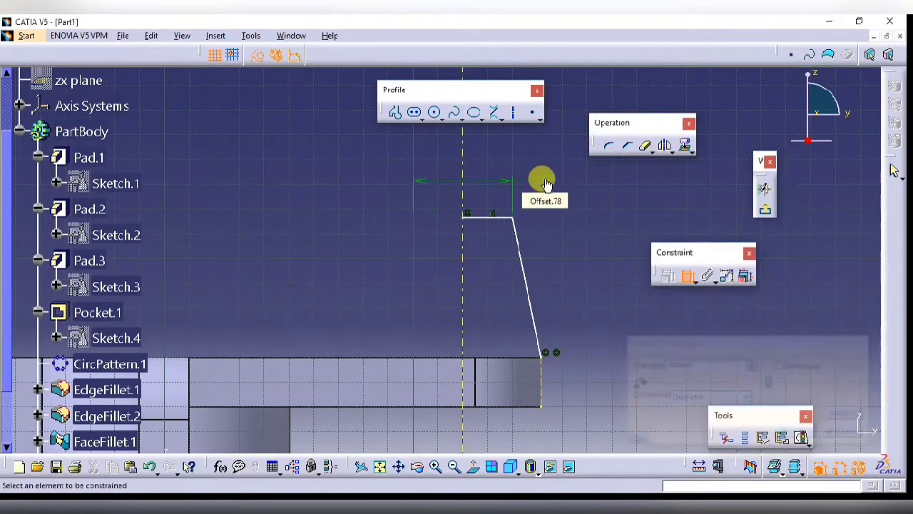
ctrl+middle_drag(587, 246, 575, 277)
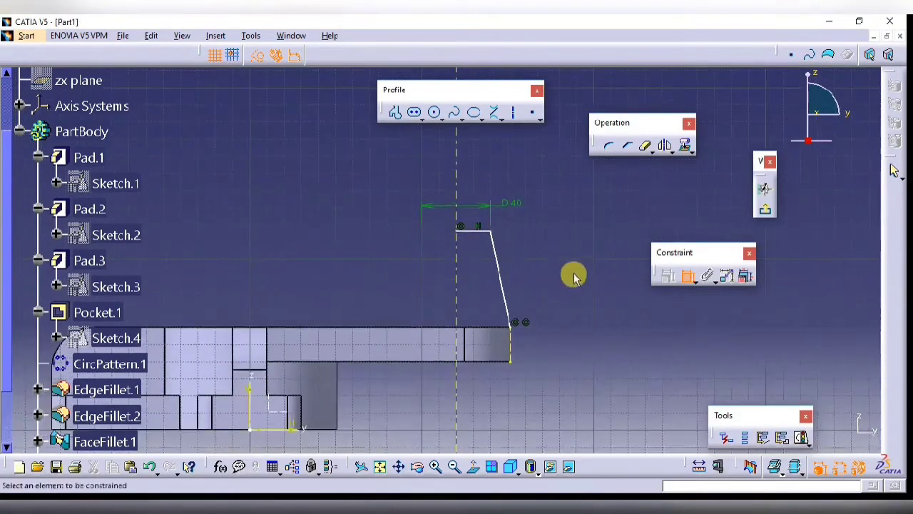
Leave the sketch and revolve the boss profile about its axis with a Shaft to form the conical boss
click(766, 208)
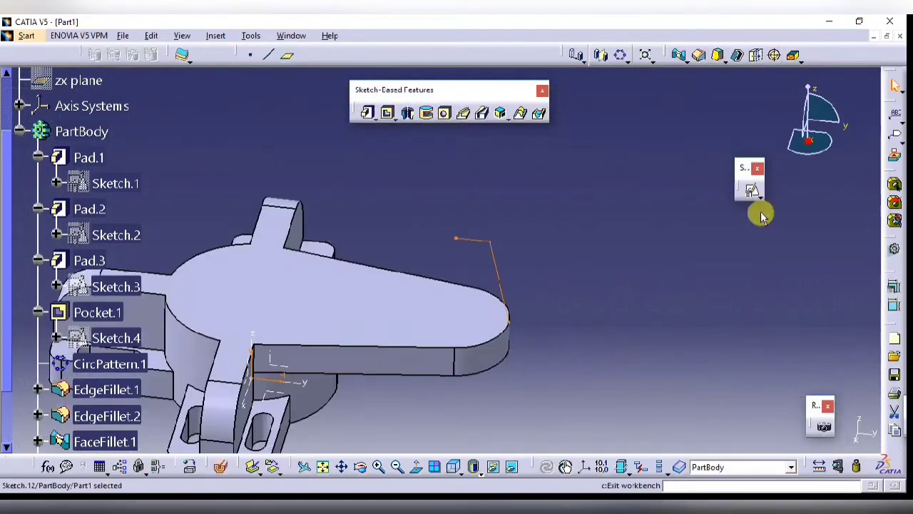
click(409, 119)
click(749, 432)
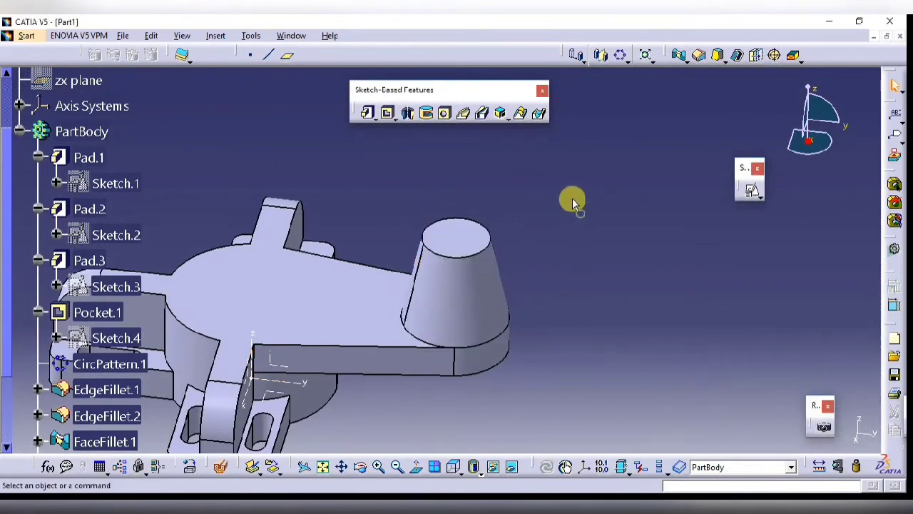
Start a positioned sketch on the YZ plane and project the conical boss's centre axis into it
ctrl+middle_drag(573, 203, 653, 241)
click(747, 198)
click(336, 316)
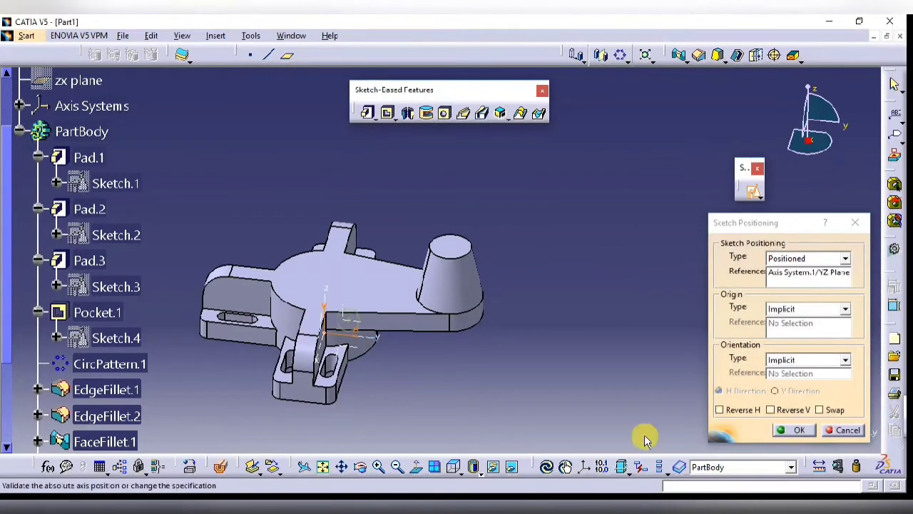
click(781, 430)
ctrl+middle_drag(480, 392, 564, 256)
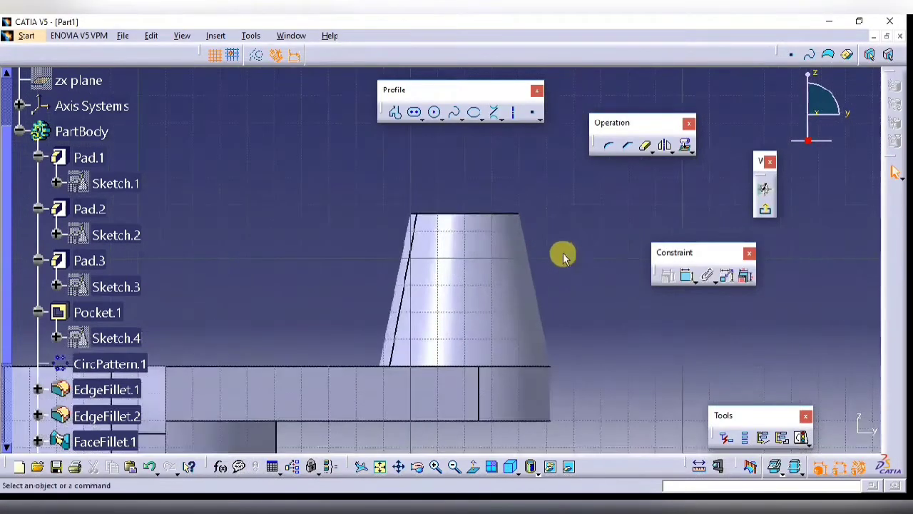
mouse_move(487, 406)
middle_down()
mouse_move(548, 318)
mouse_move(553, 336)
middle_up()
click(685, 145)
click(692, 150)
click(705, 159)
ctrl+middle_drag(585, 277, 583, 337)
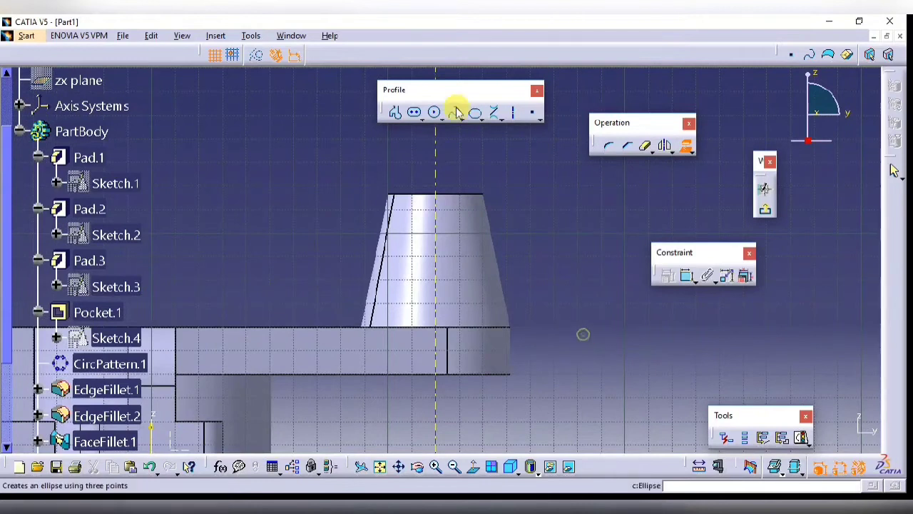
Draw a horizontal line about 10 mm long from the axis along the boss's top and a slanted line about 79 mm long to the arm's underside
click(396, 114)
click(436, 193)
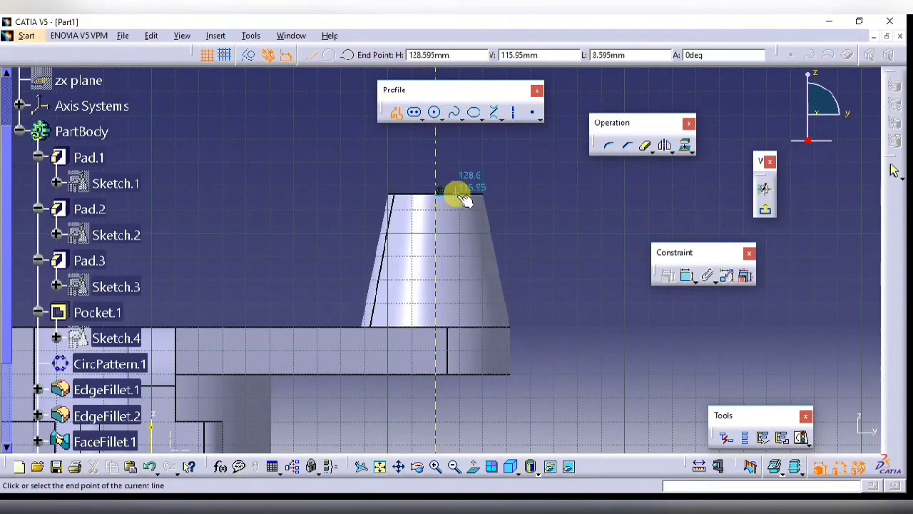
click(461, 194)
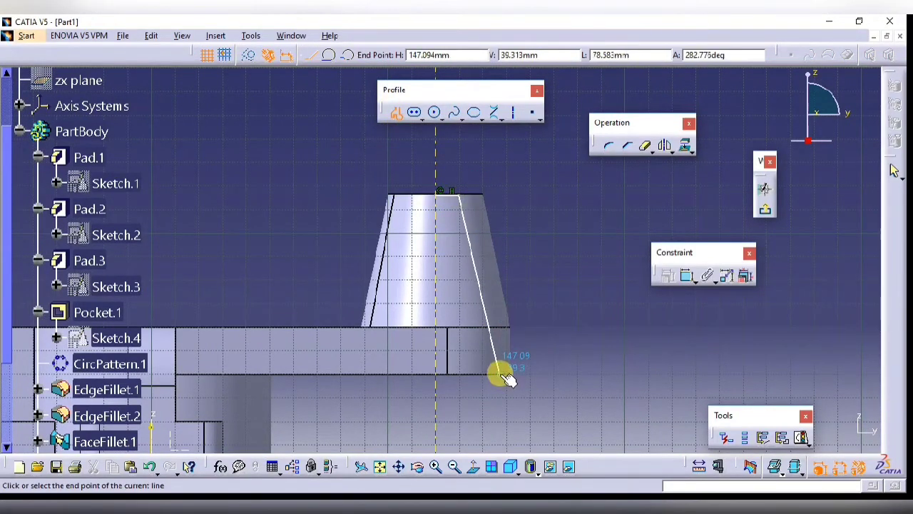
double_click(500, 374)
Dimension the tapered hole's lower diameter from the axis to the slanted line's lower endpoint
click(687, 276)
click(499, 373)
right_click(459, 397)
click(499, 350)
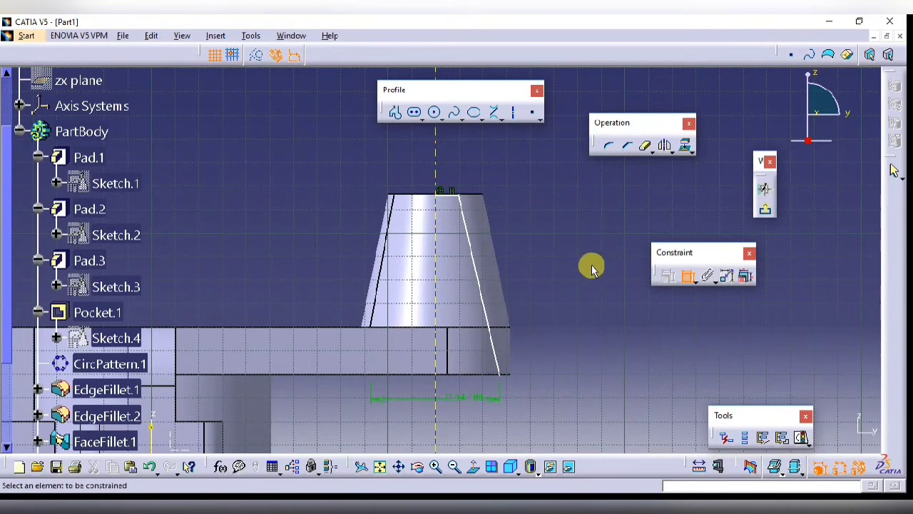
Dimension the tapered hole's top diameter and set it to 25 mm according to the drawing, and set the lower diameter to 45 mm
click(459, 191)
right_click(471, 161)
click(540, 209)
click(522, 158)
key(alt+Tab)
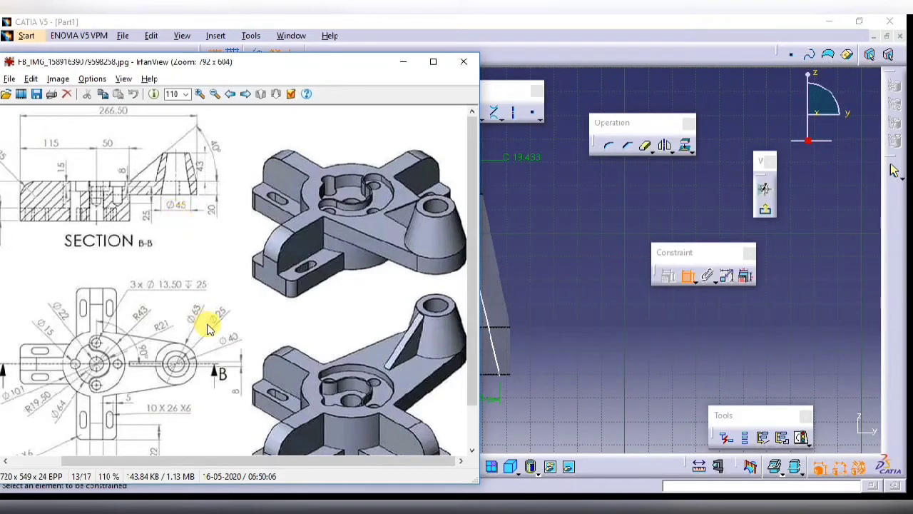
key(alt+Tab)
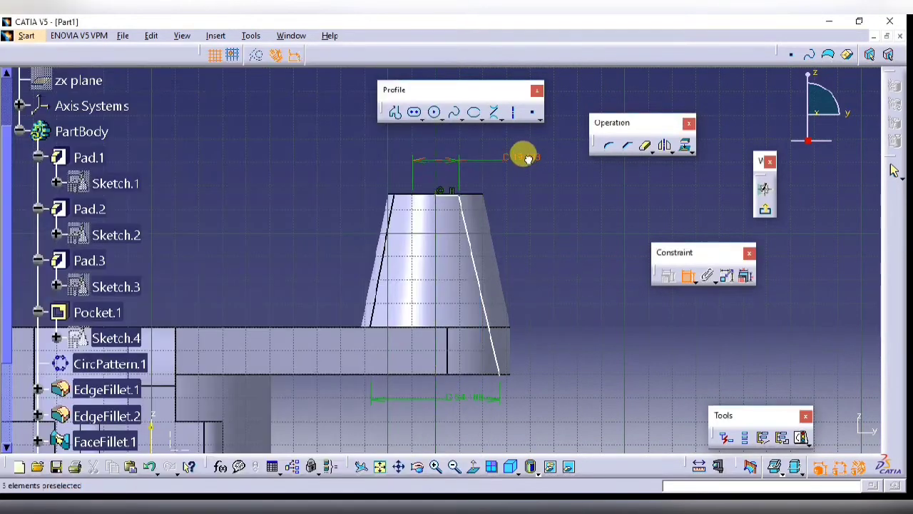
double_click(524, 156)
text(25)
key(Return)
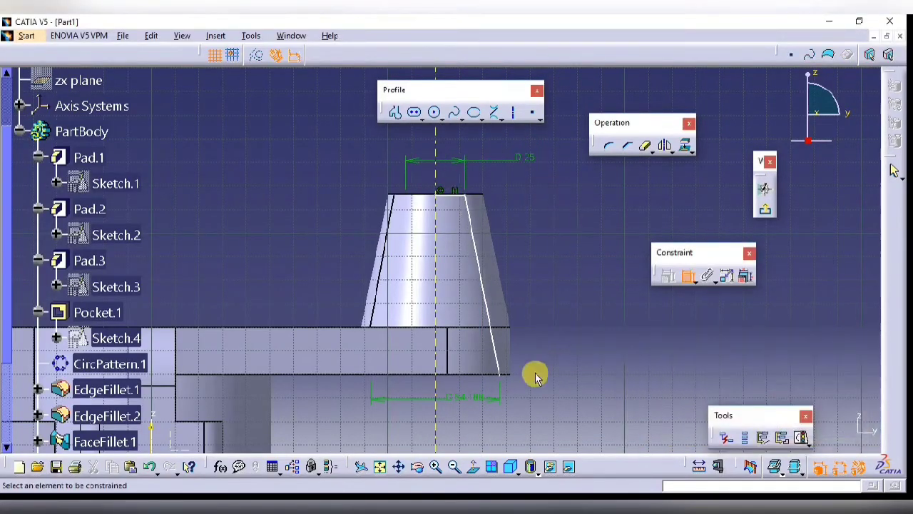
double_click(465, 390)
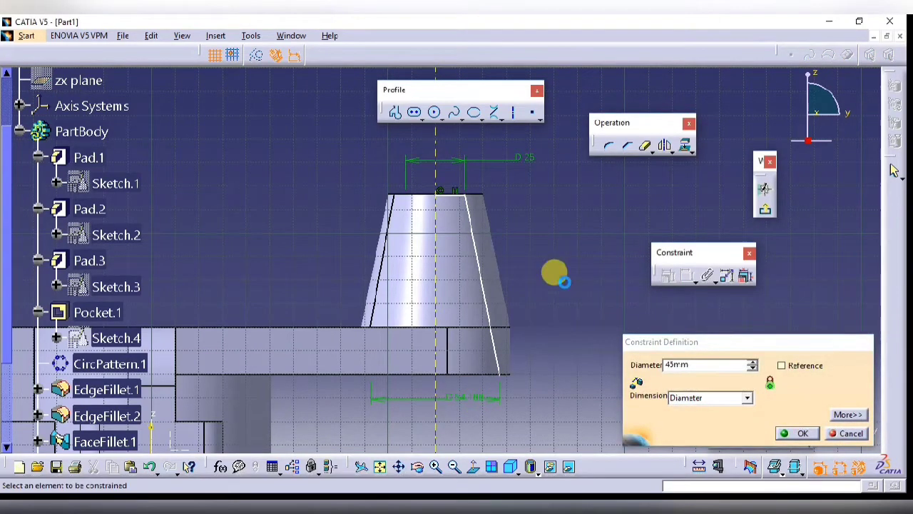
key(Return)
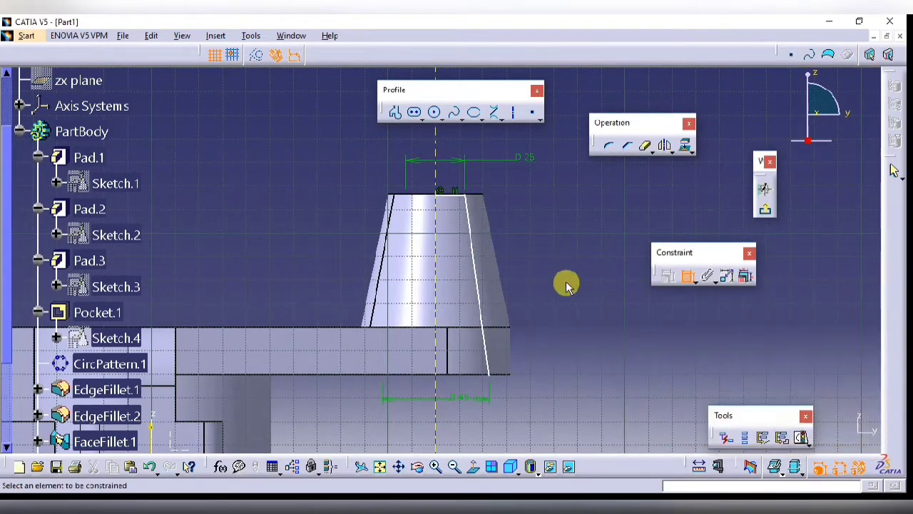
Leave the sketch and cut the tapered hole through the boss and arm with a 360° Groove about the sketch axis
click(767, 213)
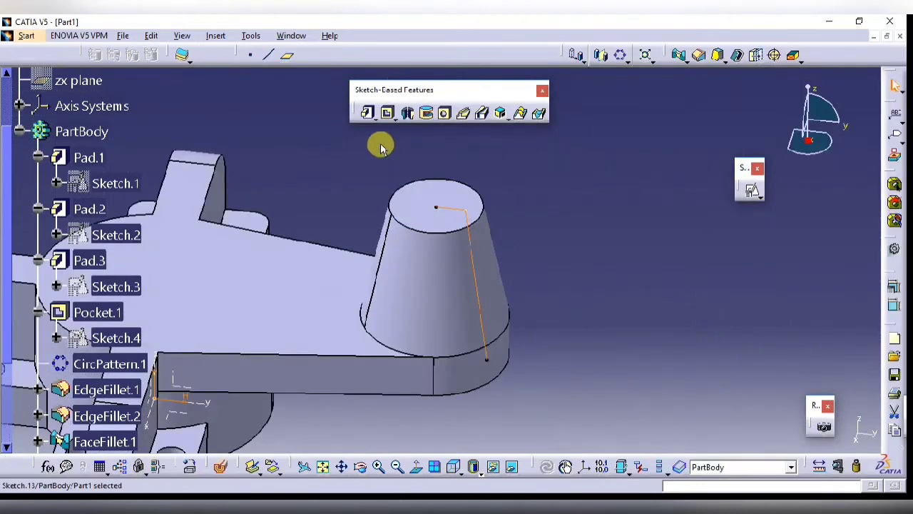
click(426, 113)
click(746, 433)
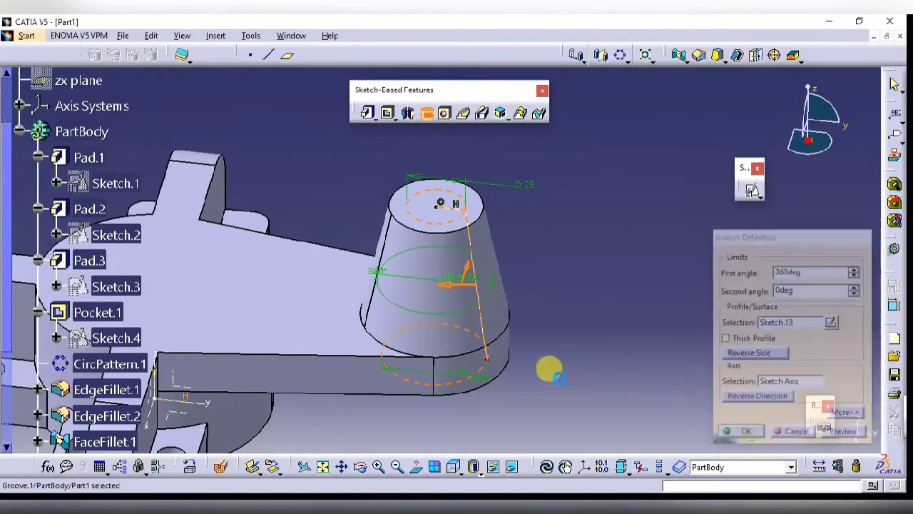
middle_drag(564, 247, 471, 258)
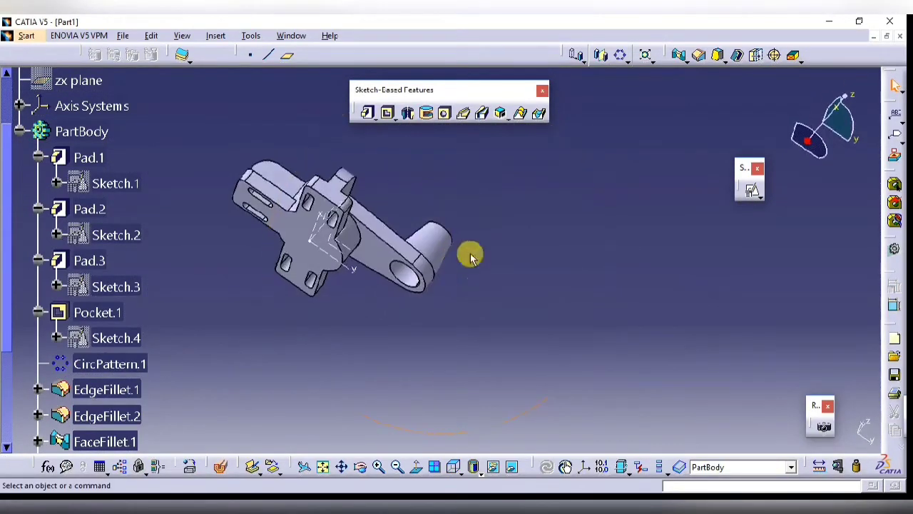
Reopen the groove's sketch, make its top line coincident with the boss's top edge, and leave the sketch
double_click(406, 274)
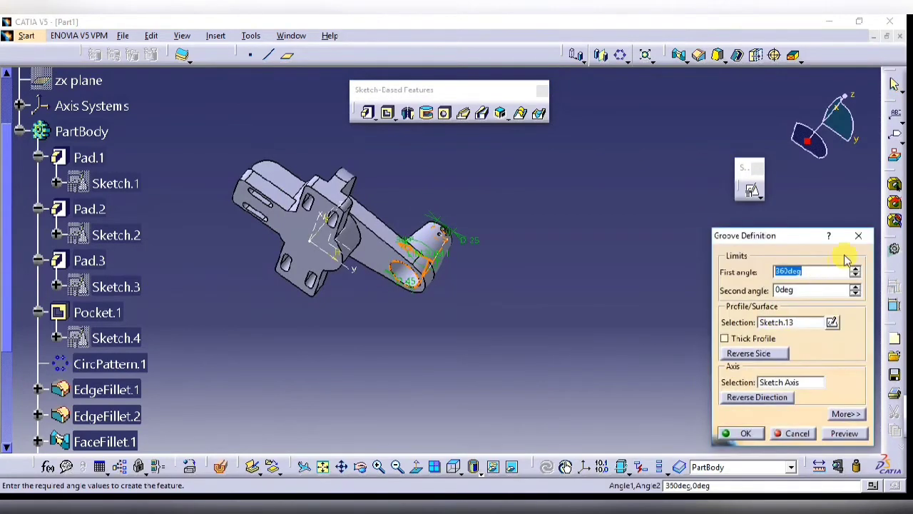
click(858, 235)
scroll(134, 347, down, 3)
double_click(143, 403)
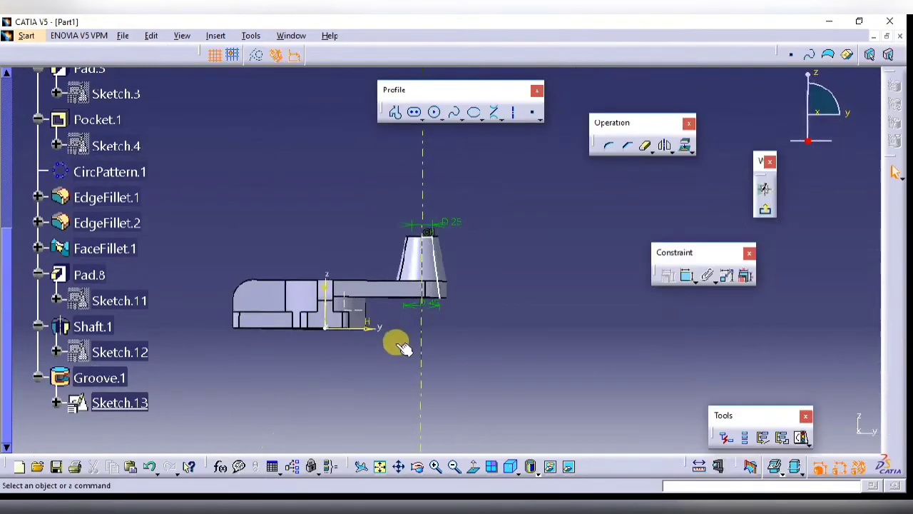
ctrl+click(426, 190)
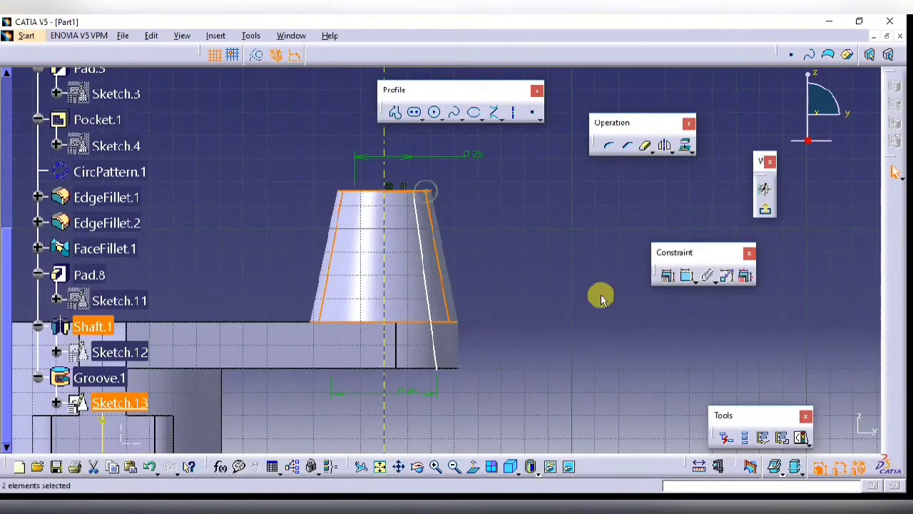
click(573, 271)
middle_drag(422, 284, 431, 287)
click(353, 209)
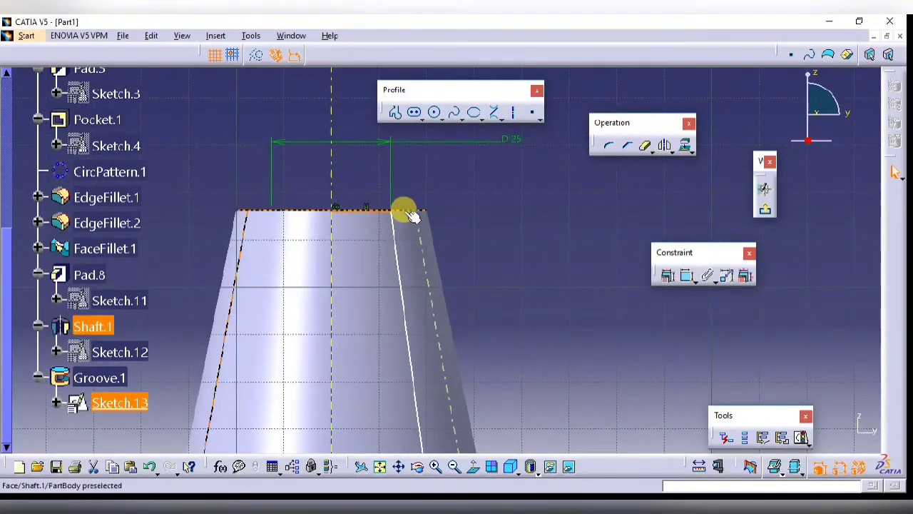
click(686, 275)
right_click(503, 188)
click(569, 302)
middle_drag(515, 245, 489, 291)
click(768, 206)
Start another positioned sketch on the YZ plane for the boss's stiffening rib
mouse_move(556, 255)
middle_down()
mouse_move(461, 221)
mouse_move(175, 385)
mouse_move(432, 388)
mouse_move(353, 250)
mouse_move(469, 210)
mouse_move(463, 393)
mouse_move(464, 337)
middle_up()
click(473, 469)
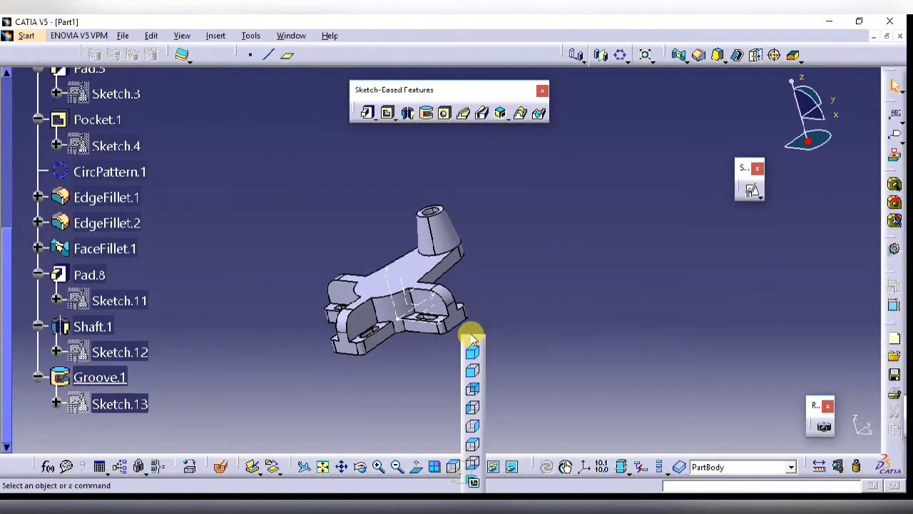
click(471, 355)
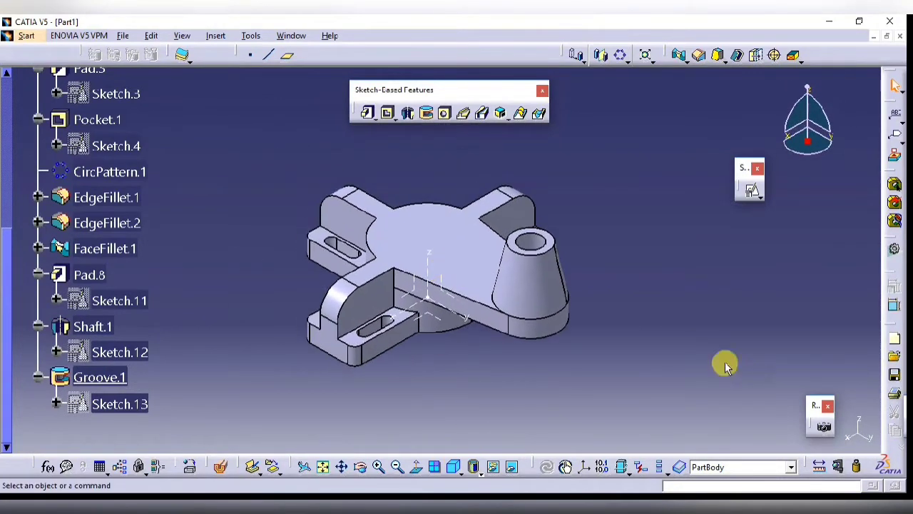
click(749, 192)
click(438, 291)
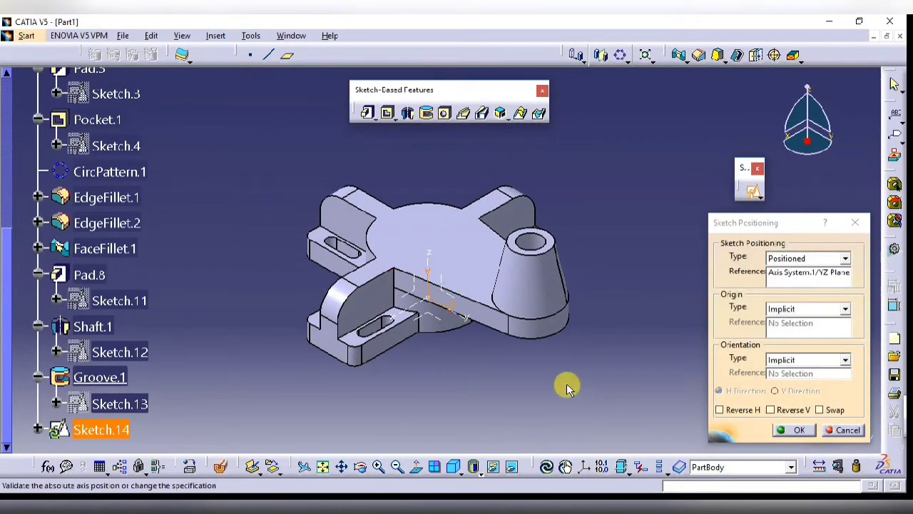
click(793, 431)
Draw a slanted line at about 45° from near the top of the boss's inner side down to the arm's top face
mouse_move(522, 371)
ctrl+middle_down()
mouse_move(534, 249)
mouse_move(481, 308)
ctrl+middle_up()
ctrl+middle_drag(481, 308, 439, 234)
middle_drag(438, 234, 392, 234)
click(392, 111)
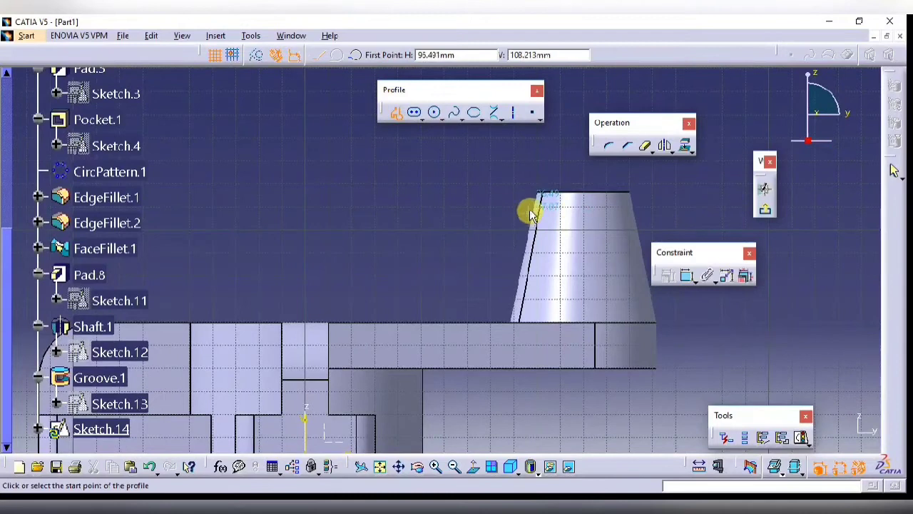
click(536, 206)
click(421, 320)
key(Escape)
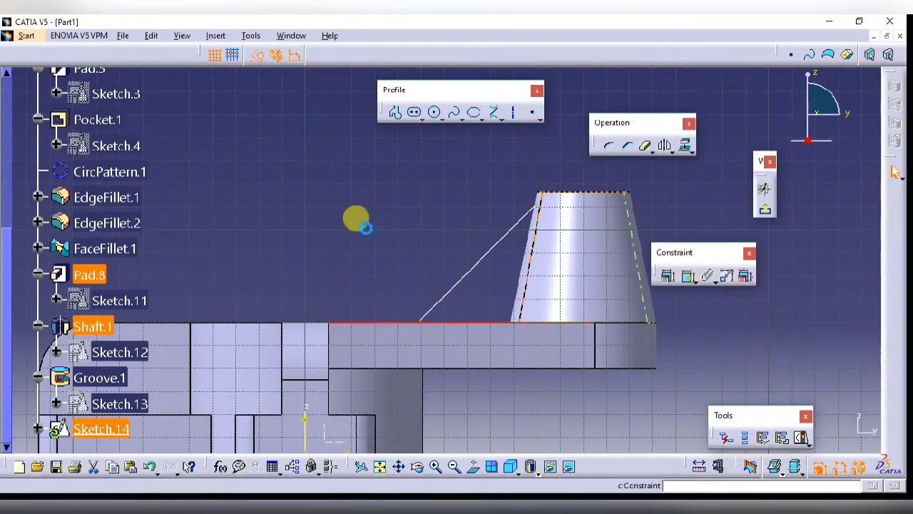
Make the rib line's lower endpoint coincident with the arm's top edge and set the angle between them to 45°
right_click(333, 219)
click(381, 279)
click(688, 276)
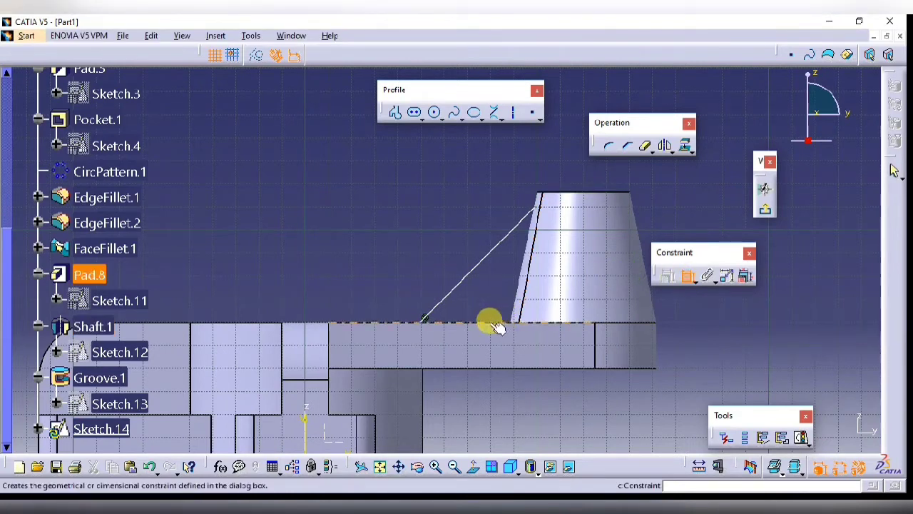
double_click(493, 296)
text(45)
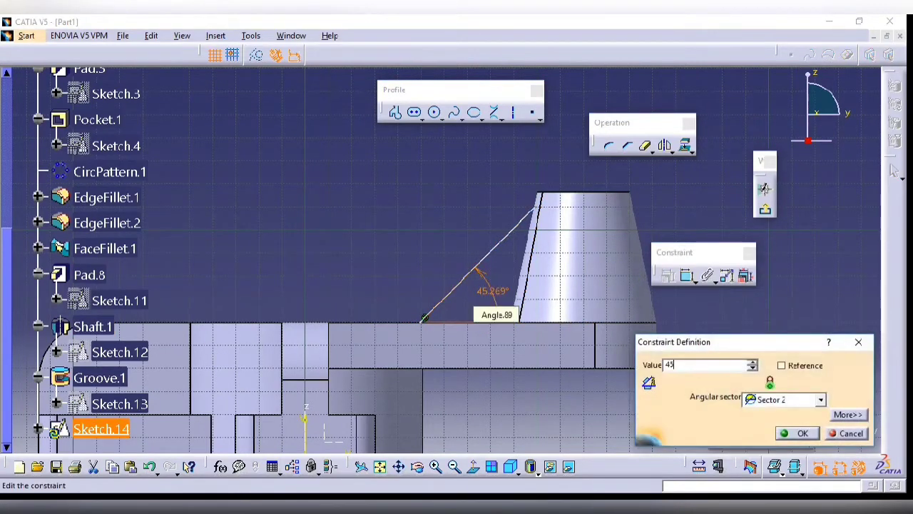
key(Return)
Make the rib line's upper endpoint coincident with the boss's top edge
click(688, 279)
click(538, 207)
click(558, 192)
right_click(514, 170)
click(560, 226)
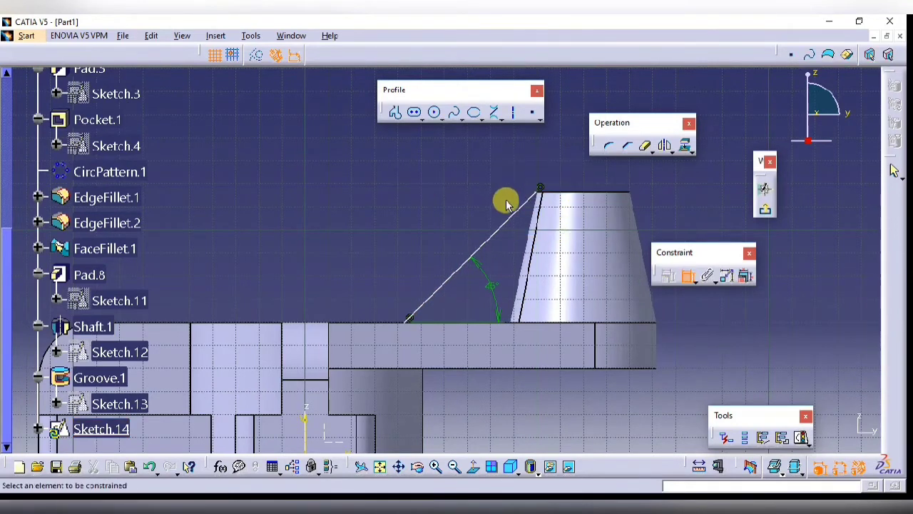
Dimension the rib line's lower endpoint horizontally from the sketch's vertical axis and set the distance to 50 mm
click(688, 278)
click(414, 316)
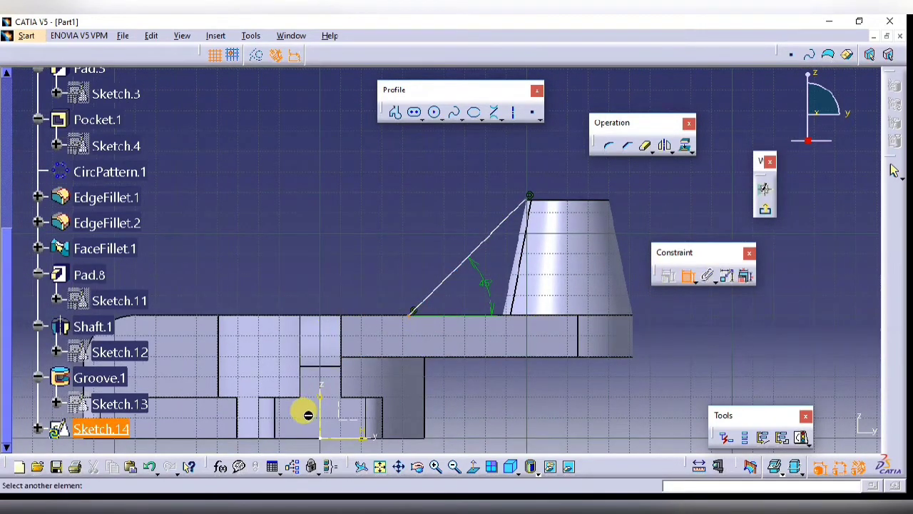
click(359, 240)
double_click(368, 237)
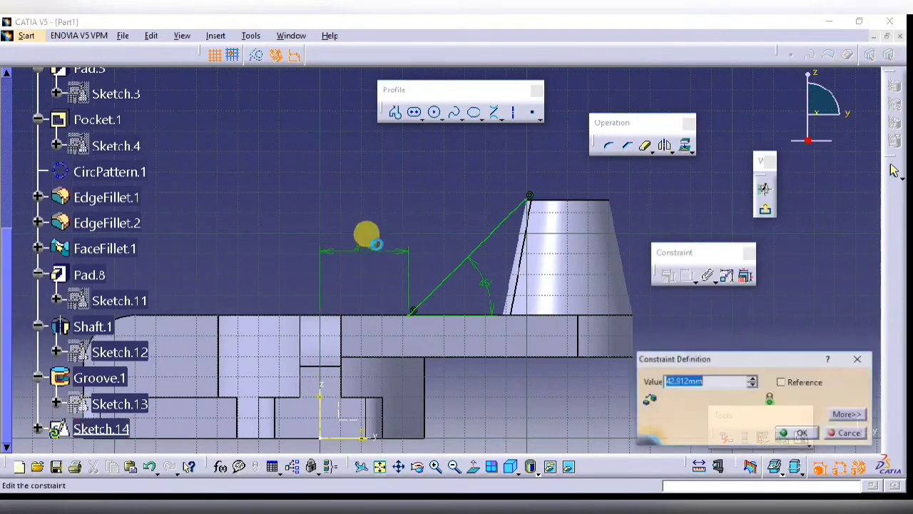
text(50)
key(Return)
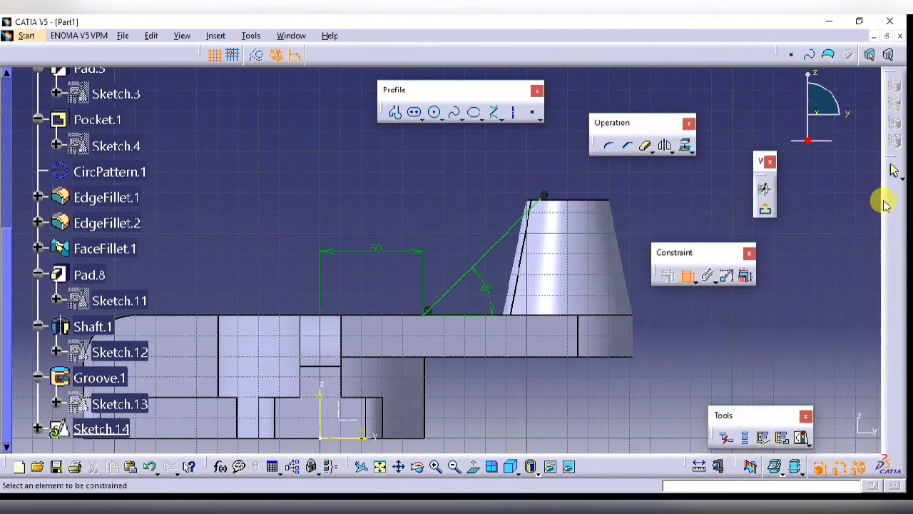
Leave the sketch and create a Stiffener from the slanted line between the conical boss and the arm
click(766, 207)
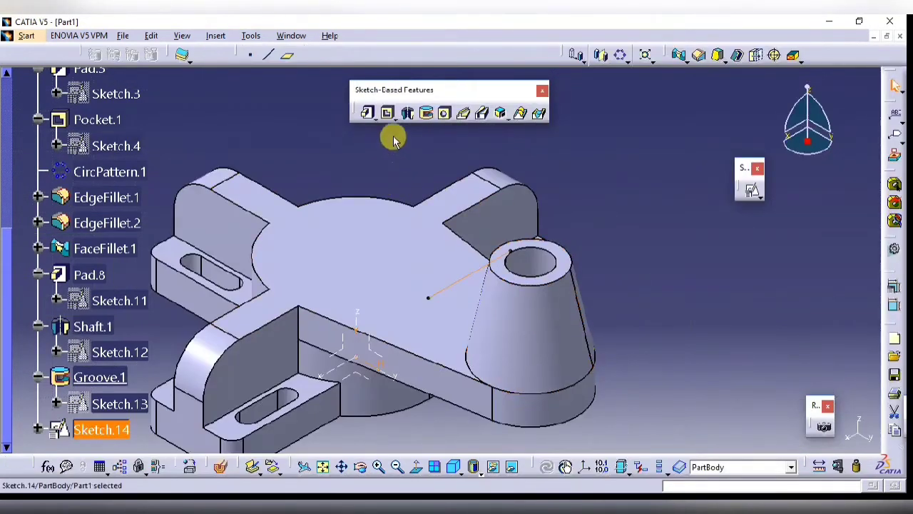
click(504, 114)
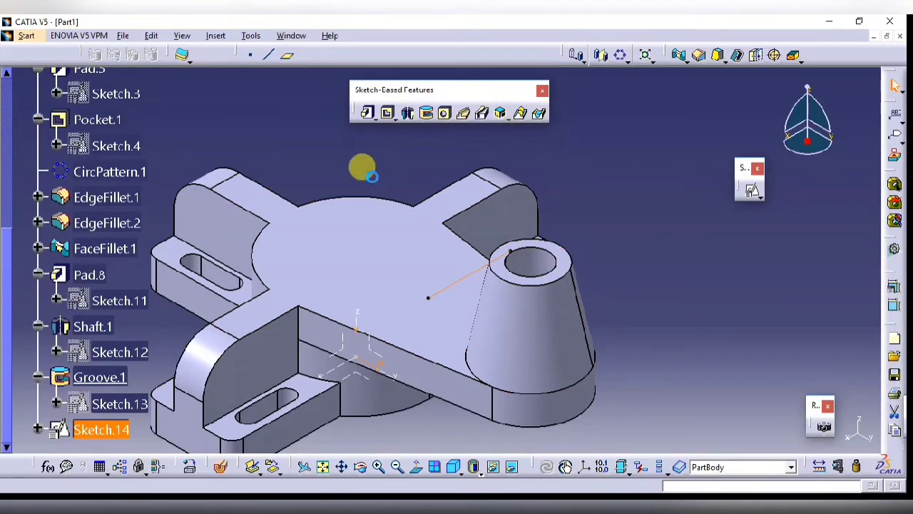
click(649, 308)
mouse_move(526, 342)
middle_down()
mouse_move(573, 238)
mouse_move(544, 332)
mouse_move(564, 246)
mouse_move(432, 422)
middle_up()
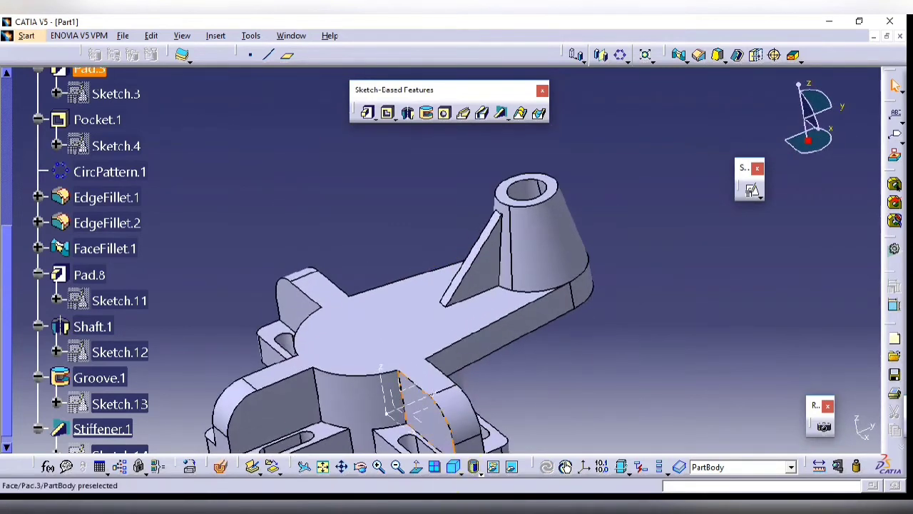
key(alt+Tab)
click(611, 336)
middle_drag(603, 221, 507, 332)
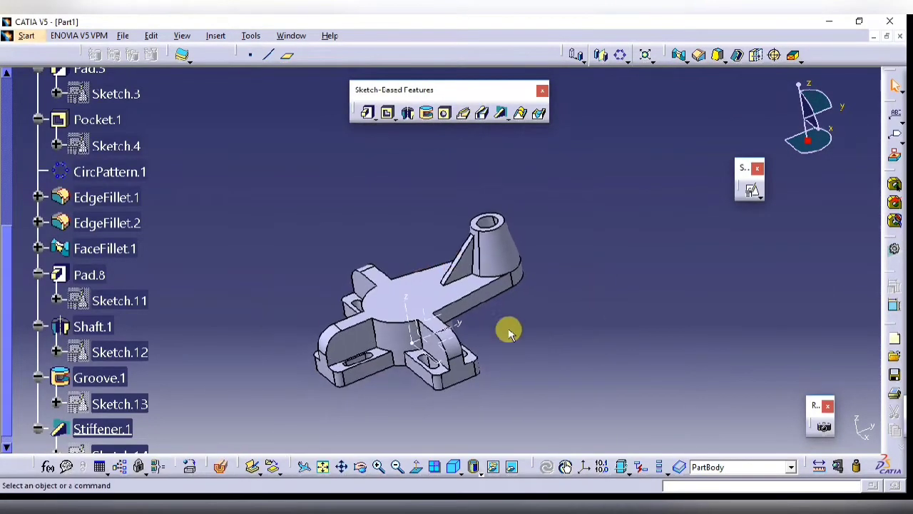
Reopen the stiffener's sketch, set the rib line's angle to 40°, and check that angle against the reference drawing
scroll(161, 425, down, 3)
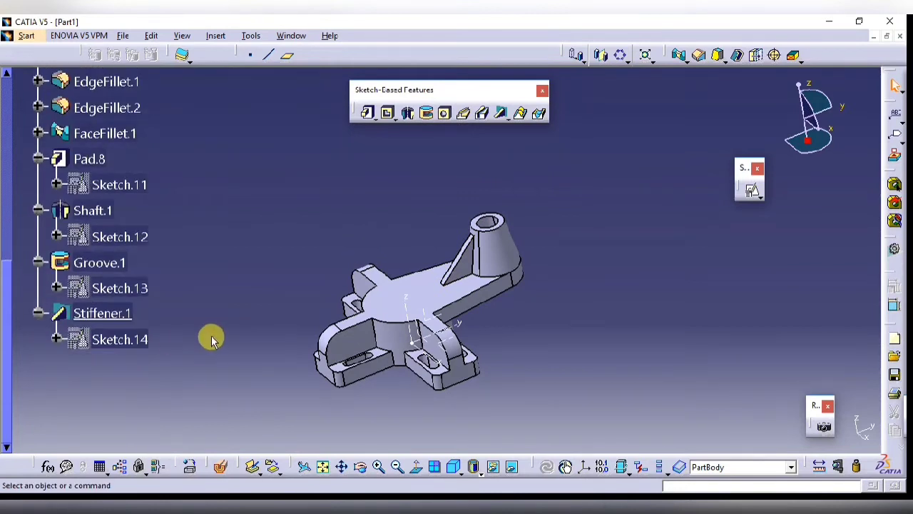
double_click(120, 338)
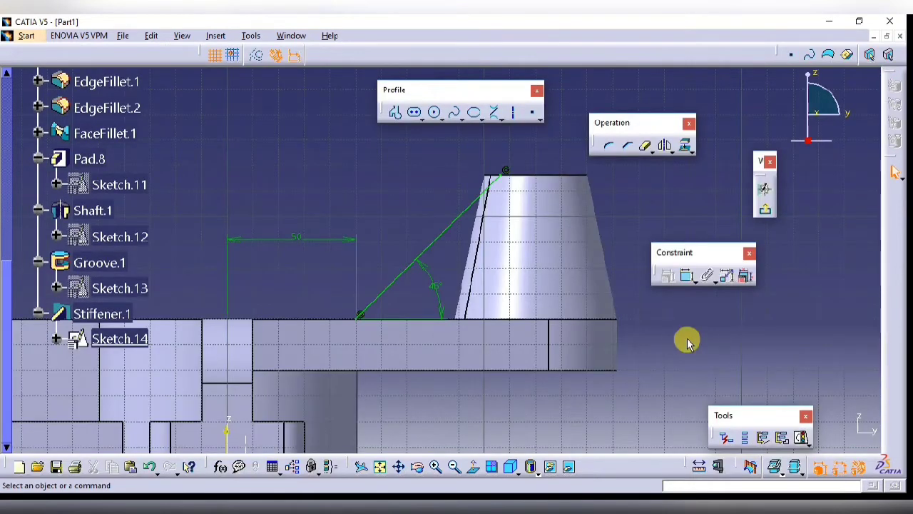
double_click(434, 289)
text(40deg)
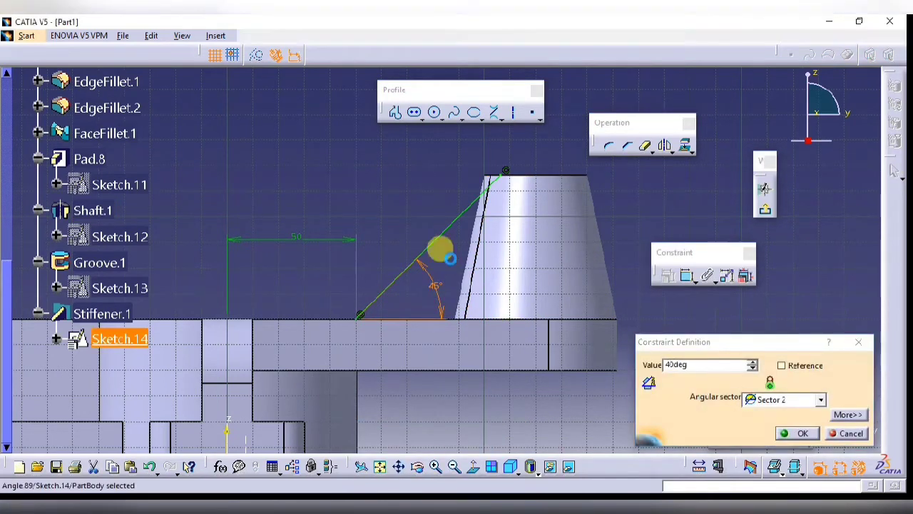
key(Return)
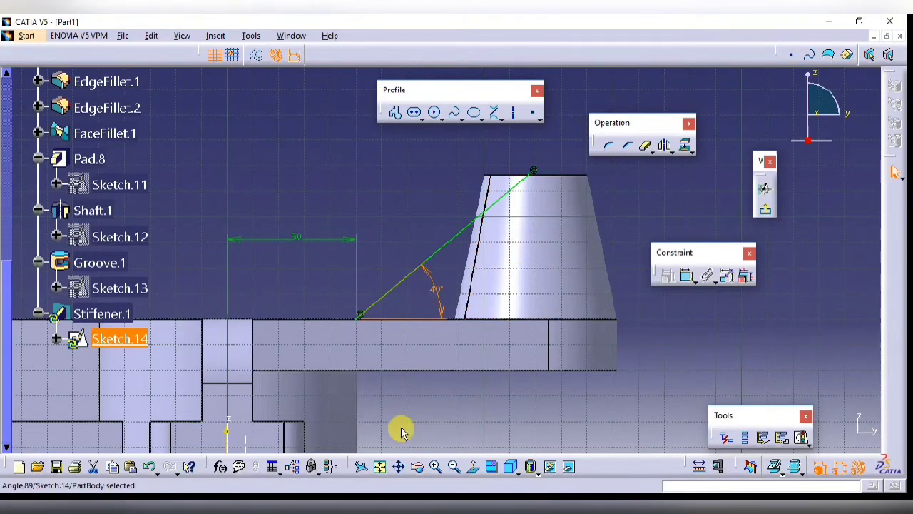
key(alt+Tab)
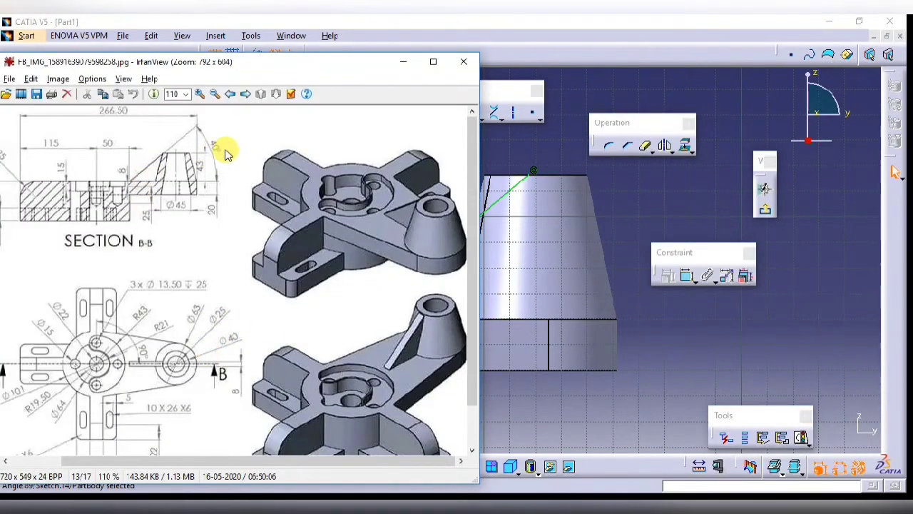
key(alt+Tab)
double_click(432, 289)
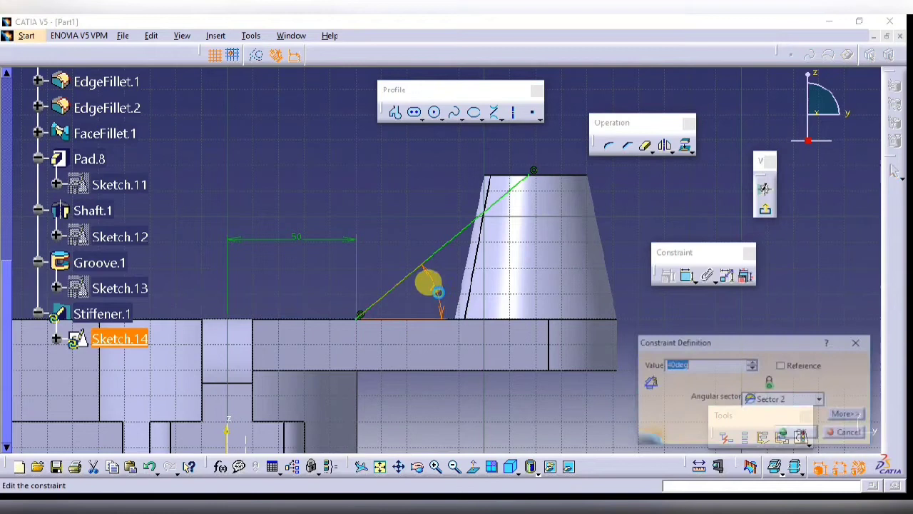
click(858, 343)
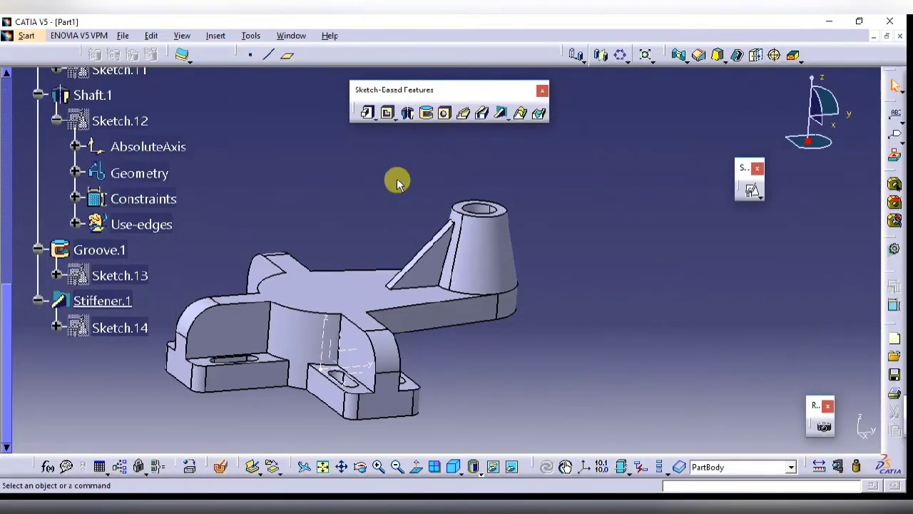
Reopen the conical boss's profile sketch and dimension the height of its top line from the arm's top edge
middle_drag(565, 268, 623, 149)
middle_drag(410, 156, 348, 172)
mouse_move(509, 207)
middle_down()
mouse_move(433, 252)
mouse_move(442, 156)
middle_up()
double_click(114, 120)
click(425, 217)
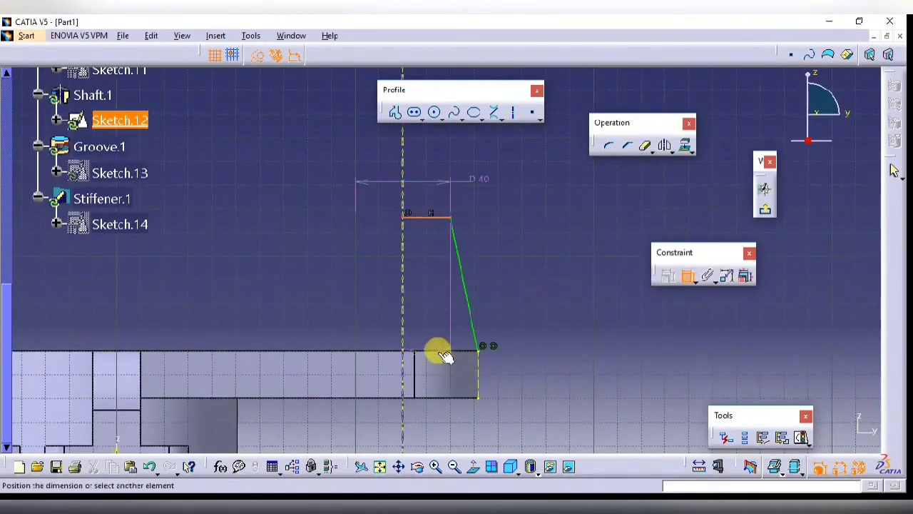
key(Escape)
click(688, 277)
click(431, 218)
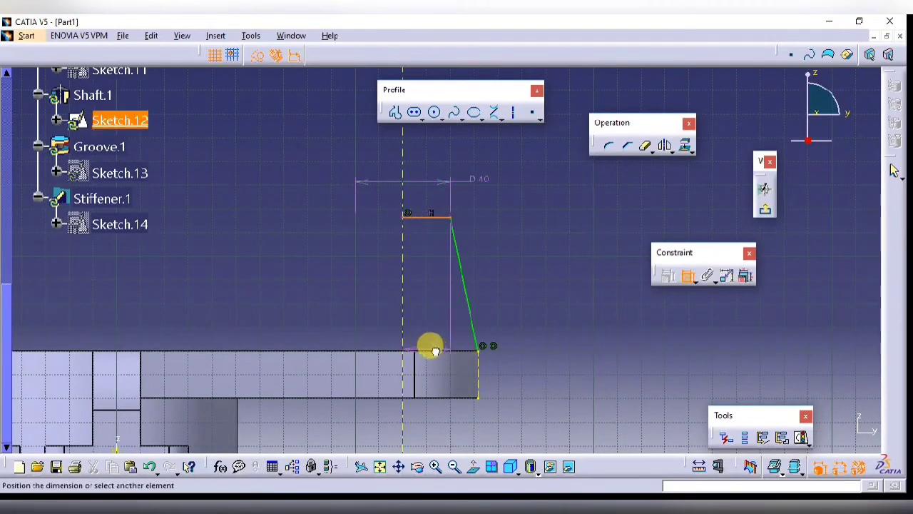
click(435, 351)
Set the conical boss's height to 43 mm, leave the sketch and dismiss the update diagnosis
double_click(534, 285)
text(40mm)
key(Return)
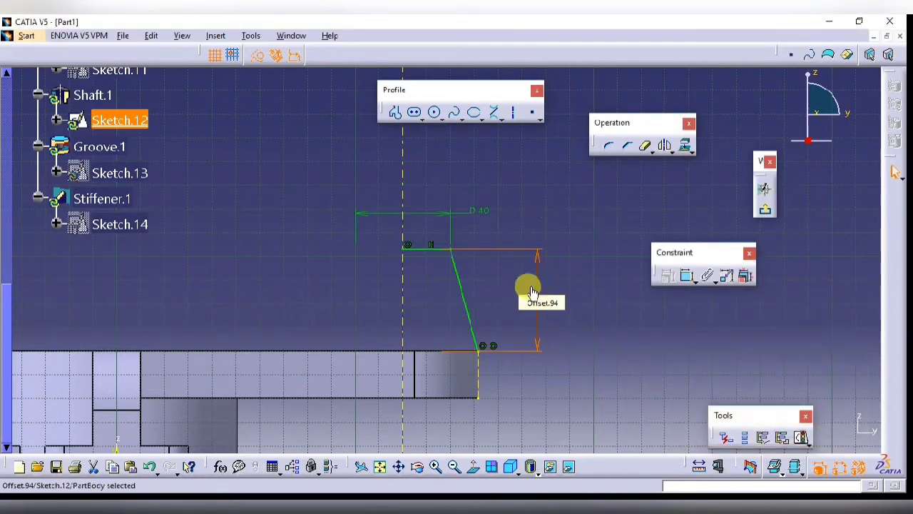
click(765, 208)
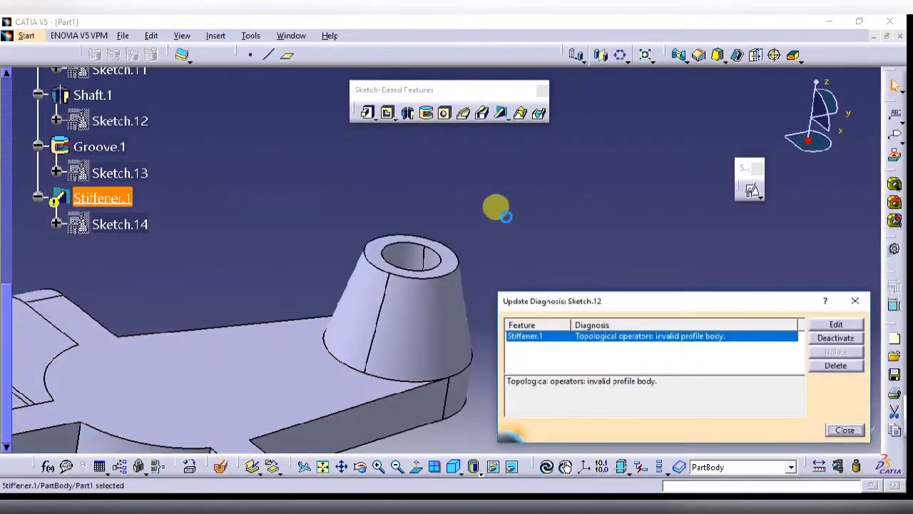
click(856, 301)
Reopen the stiffener's sketch and make the rib line's upper endpoint coincident with the boss's top edge
double_click(119, 225)
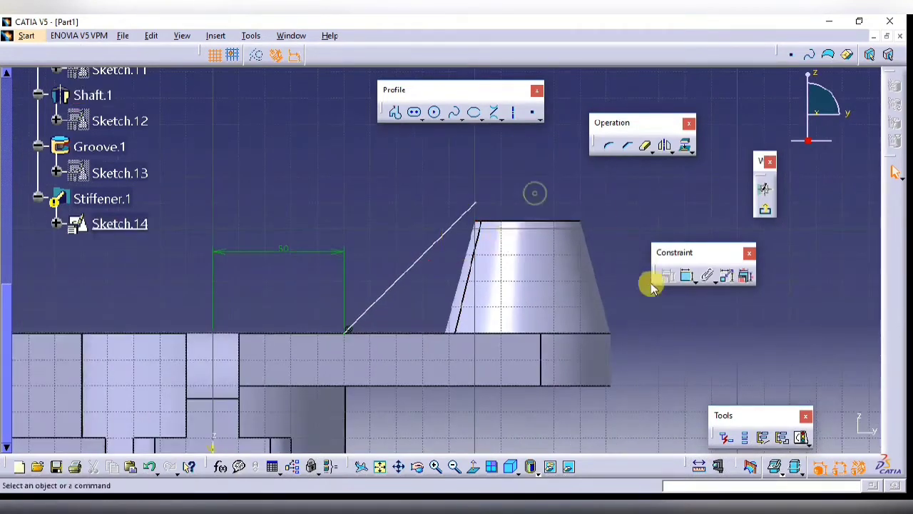
click(467, 195)
ctrl+click(549, 221)
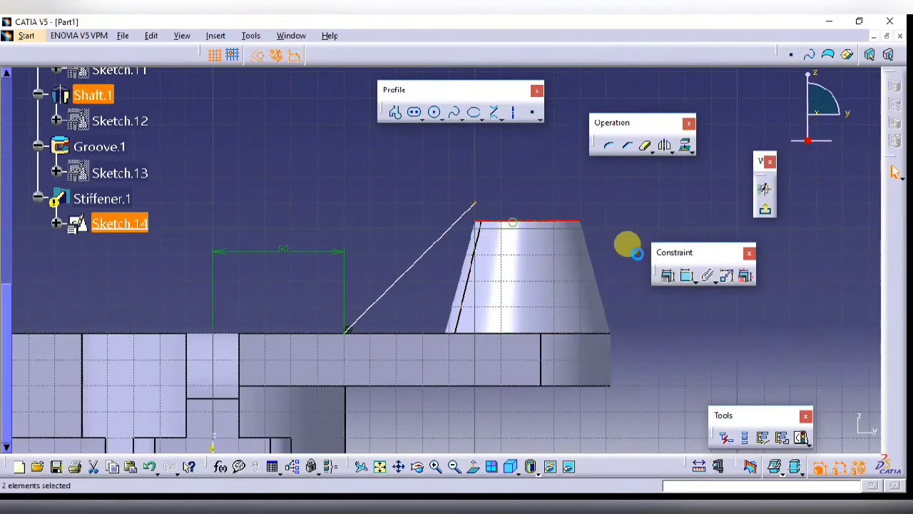
click(689, 276)
right_click(534, 173)
click(546, 218)
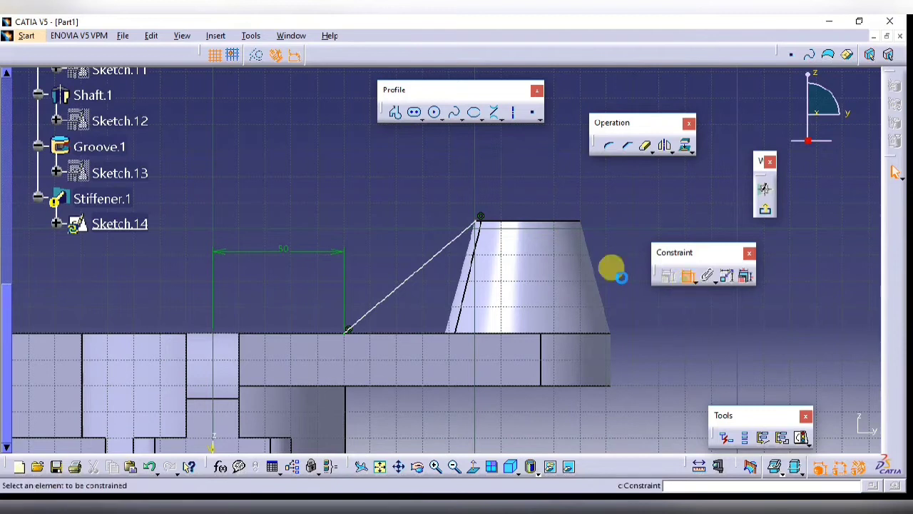
Dimension the angle between the rib line and the arm's top edge, set it to 40° and leave the sketch
click(401, 283)
click(409, 331)
click(420, 300)
double_click(421, 296)
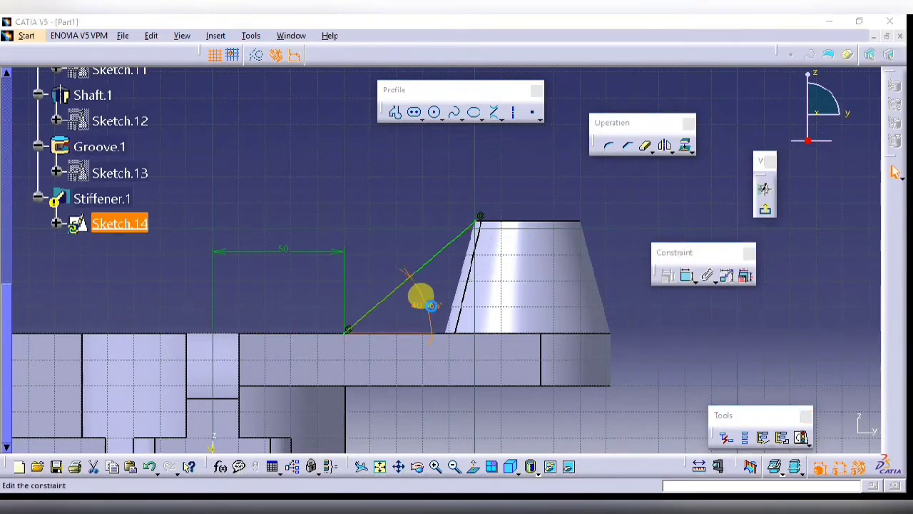
key(Return)
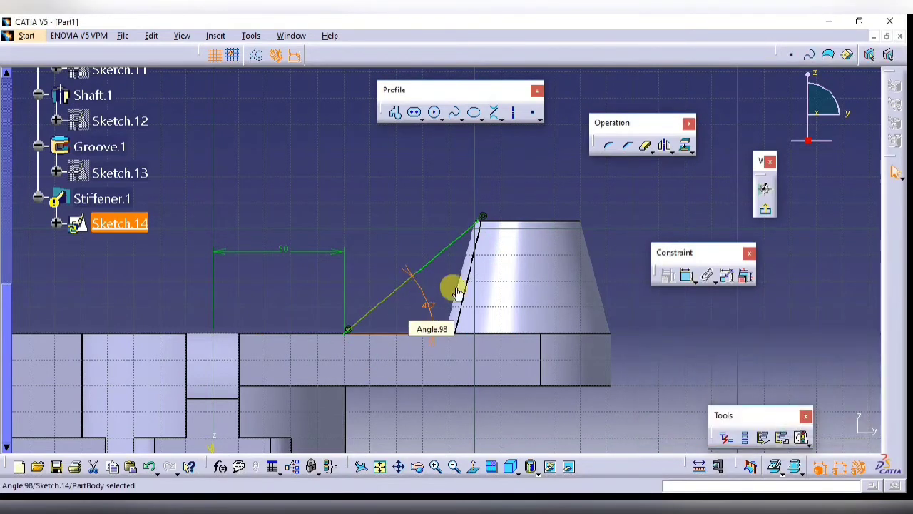
click(764, 206)
middle_drag(556, 186, 497, 198)
Consult the reference drawing and start a positioned sketch on the central cylinder's top face with Reverse V and Swap enabled
click(433, 505)
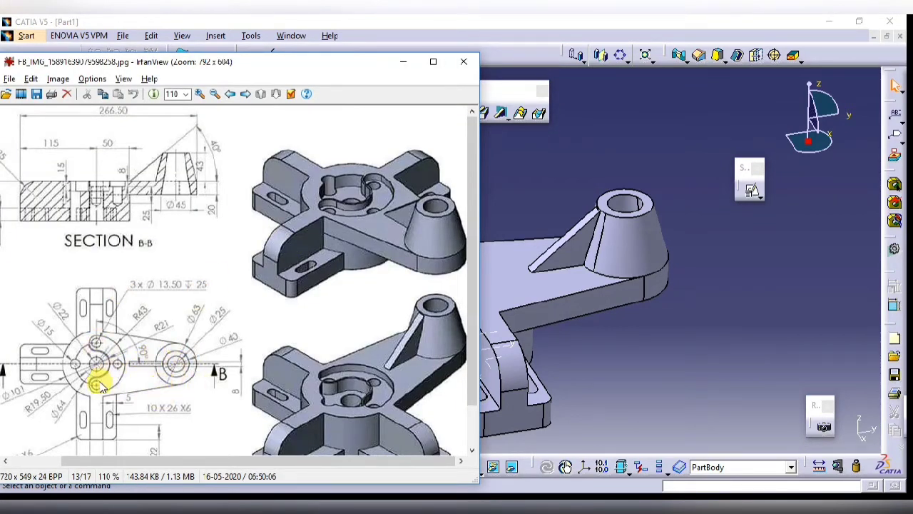
click(565, 372)
click(752, 189)
click(473, 285)
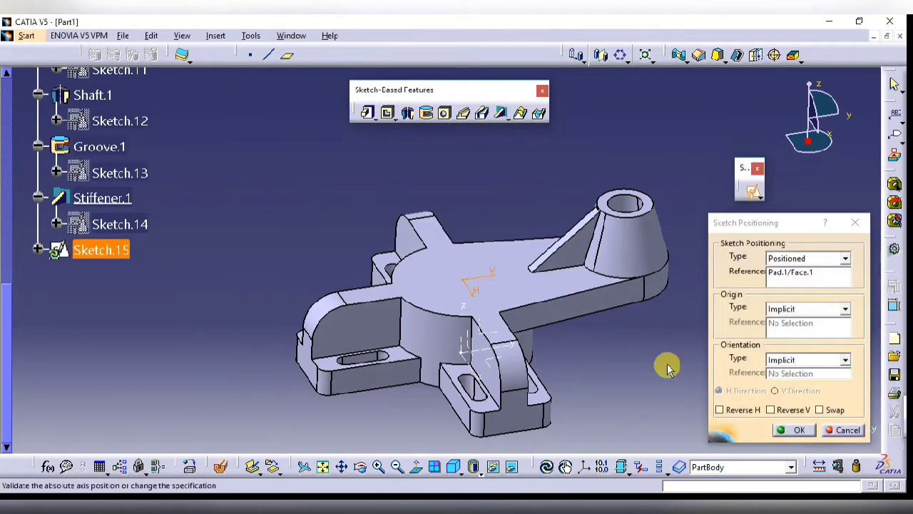
click(820, 410)
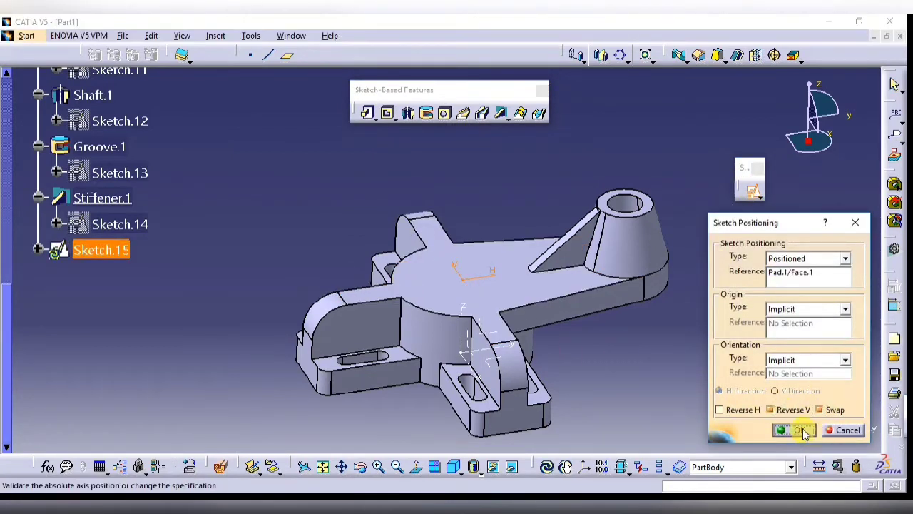
click(801, 430)
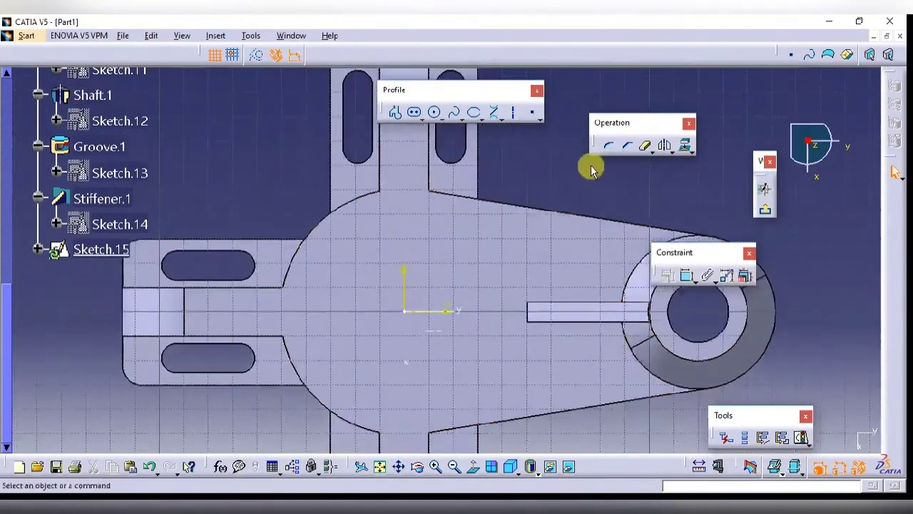
Sketch a half-turn cylindrical elongated hole centred on the origin, with a centreline radius of about 35 mm
click(420, 118)
click(516, 127)
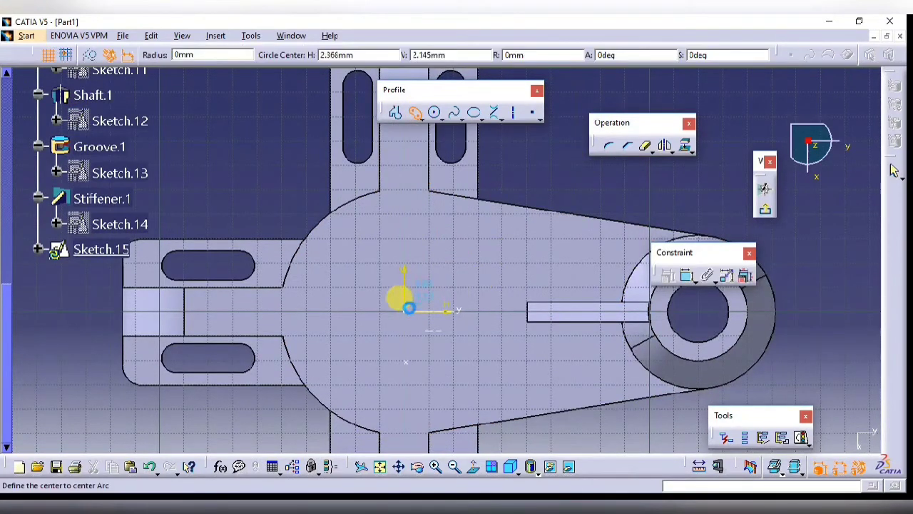
click(407, 317)
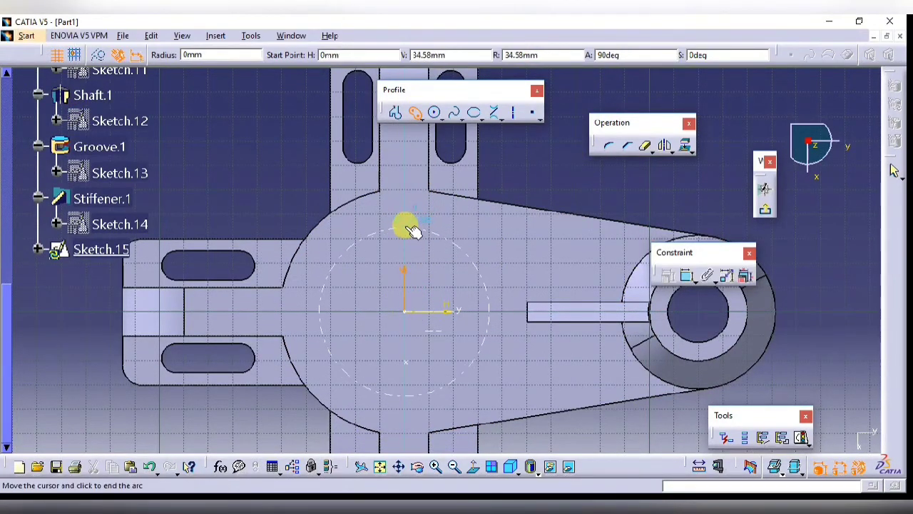
click(407, 398)
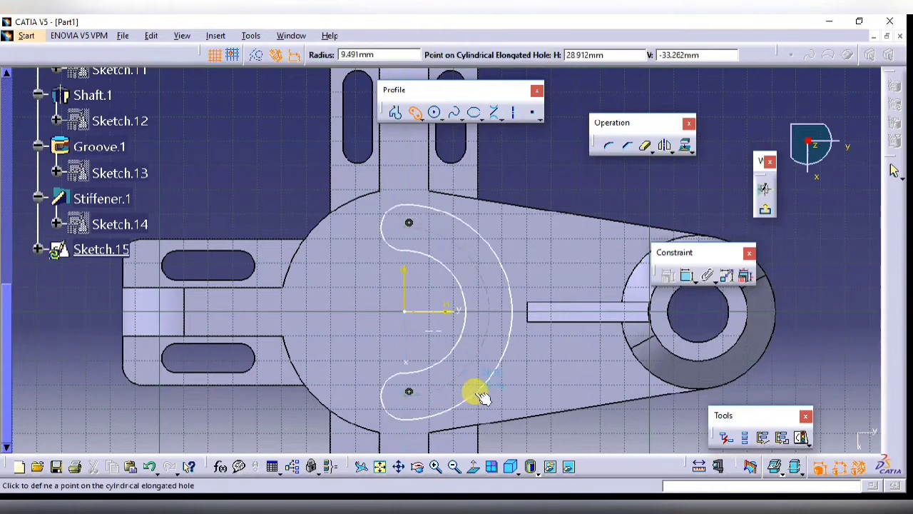
click(465, 383)
click(377, 212)
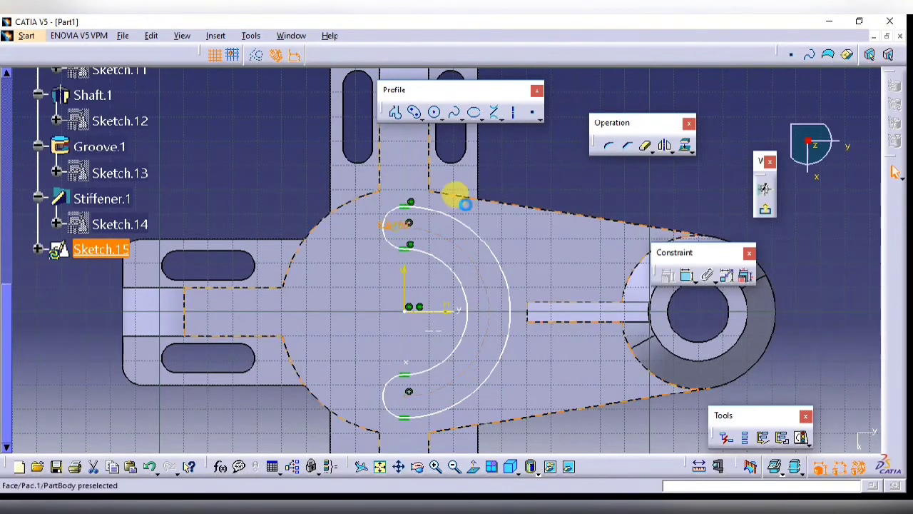
Check the slot radii in the reference drawing and add radius dimensions to the curved slot's outer and inner arcs
key(alt+Tab)
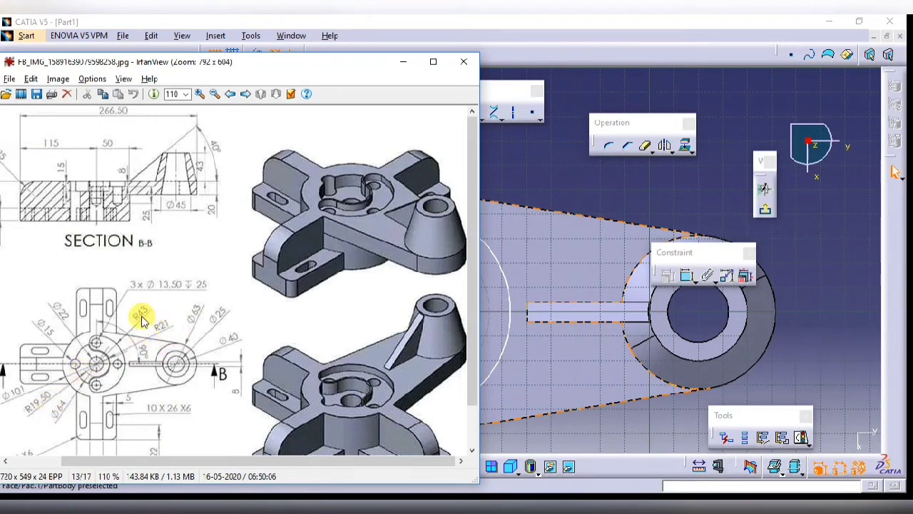
key(alt+Tab)
click(686, 275)
click(485, 253)
click(519, 148)
click(460, 281)
Set the curved slot's inner arc radius to 21 mm and its outer arc radius to 43 mm
double_click(569, 188)
text(15)
key(Return)
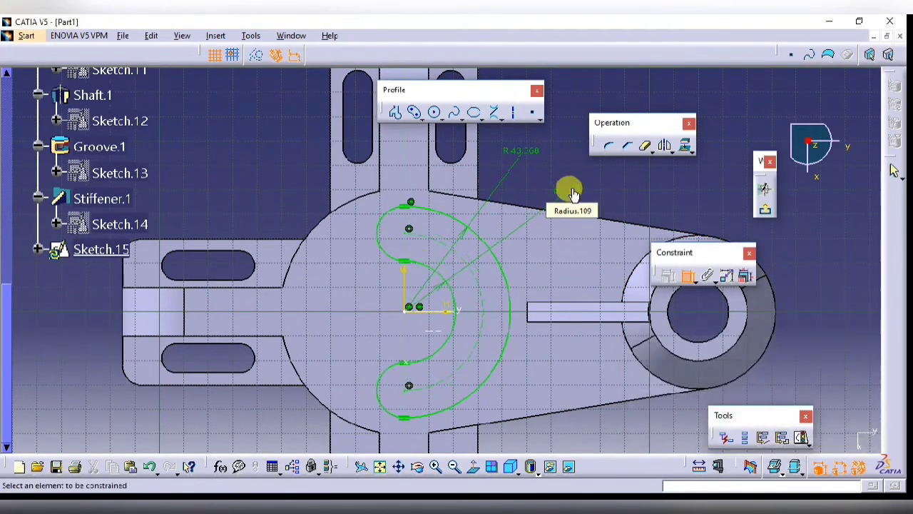
double_click(522, 151)
key(Return)
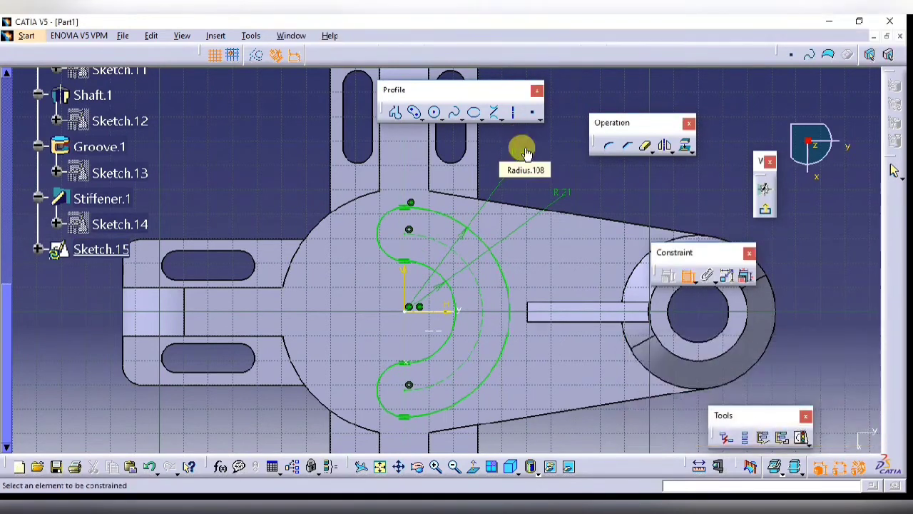
Leave the sketch and cut the curved slot into the central cylinder as a 5 mm deep Pocket
click(766, 212)
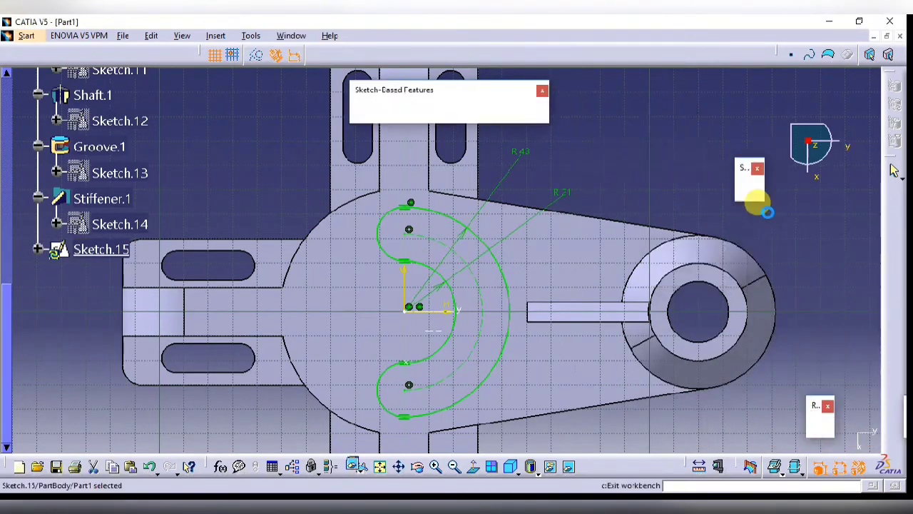
click(387, 113)
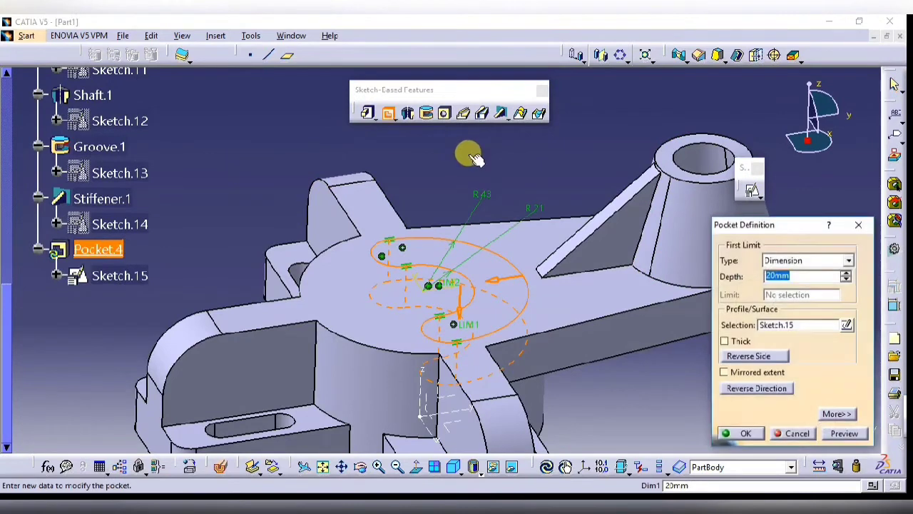
text(5)
key(Return)
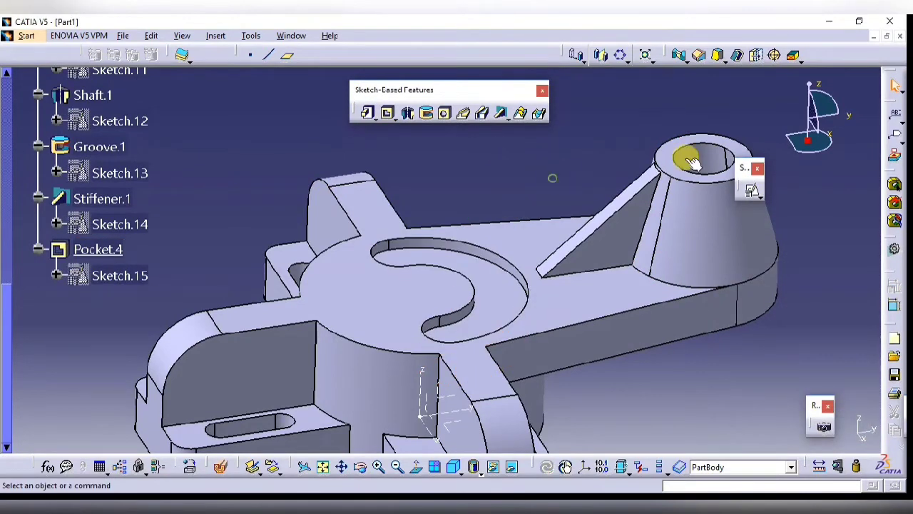
Start a Hole on the curved pocket's floor, make its centre concentric with the pocket's rounded end and check the drawing's hole size
click(444, 113)
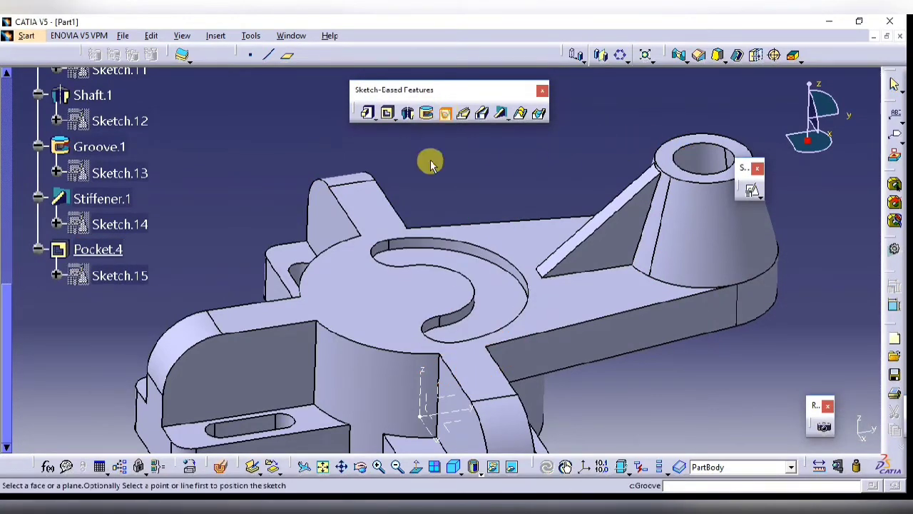
click(401, 252)
click(801, 319)
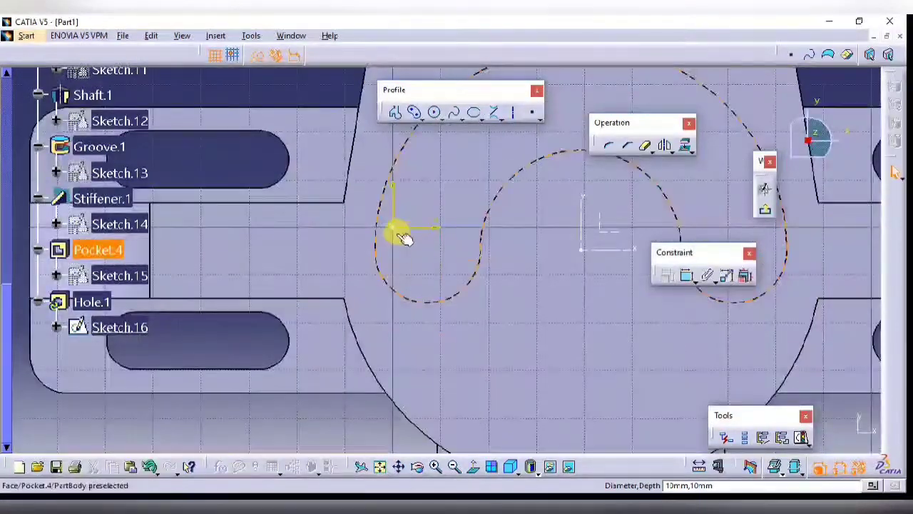
click(436, 293)
click(686, 276)
right_click(426, 257)
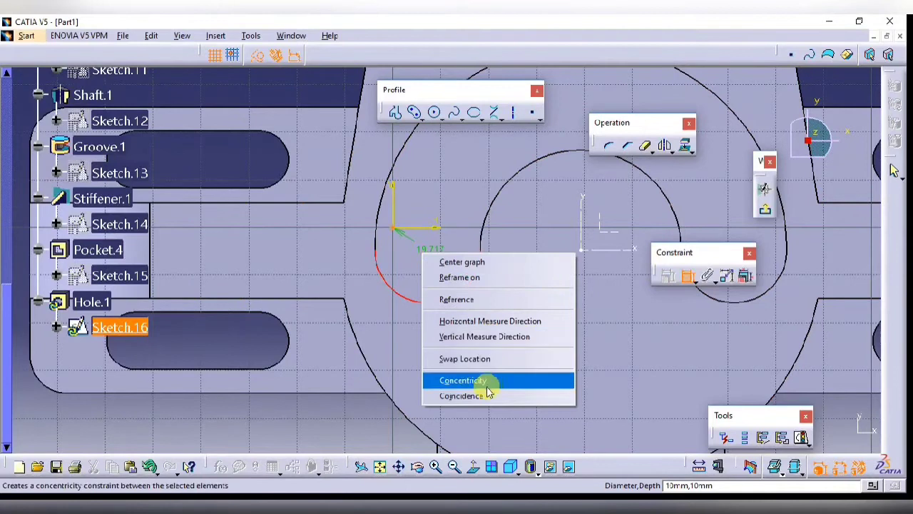
click(488, 380)
key(alt+Tab)
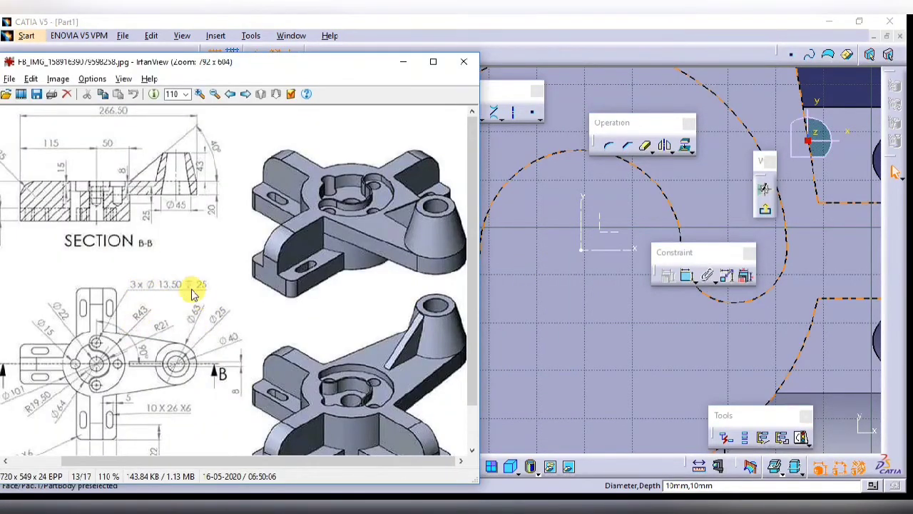
key(alt+Tab)
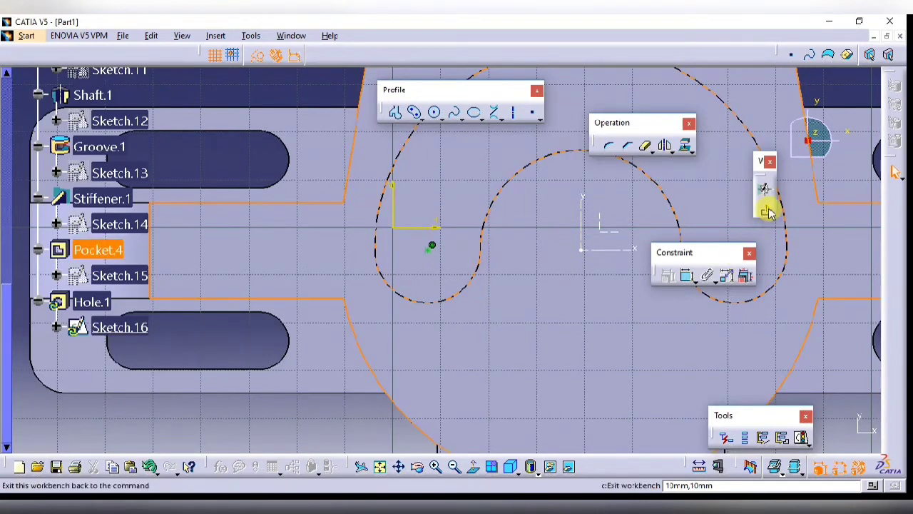
Leave the positioning sketch and finish the blind hole with 13.5 mm diameter, 25 mm depth and a 120-degree V-bottom
click(765, 208)
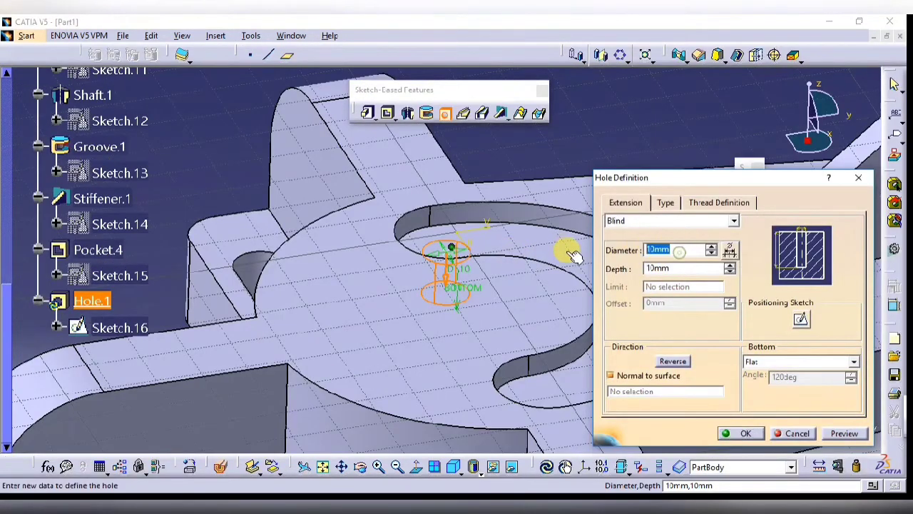
click(656, 269)
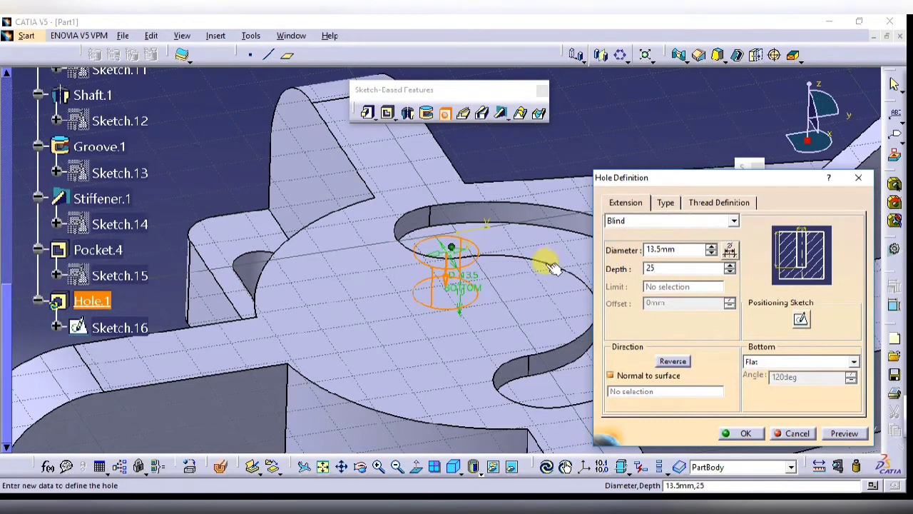
text(25)
click(789, 361)
click(788, 382)
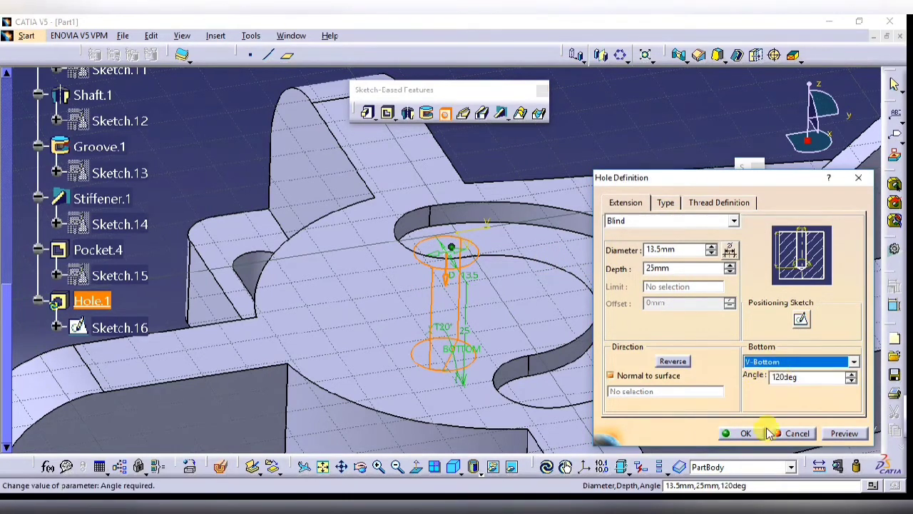
click(766, 432)
click(585, 143)
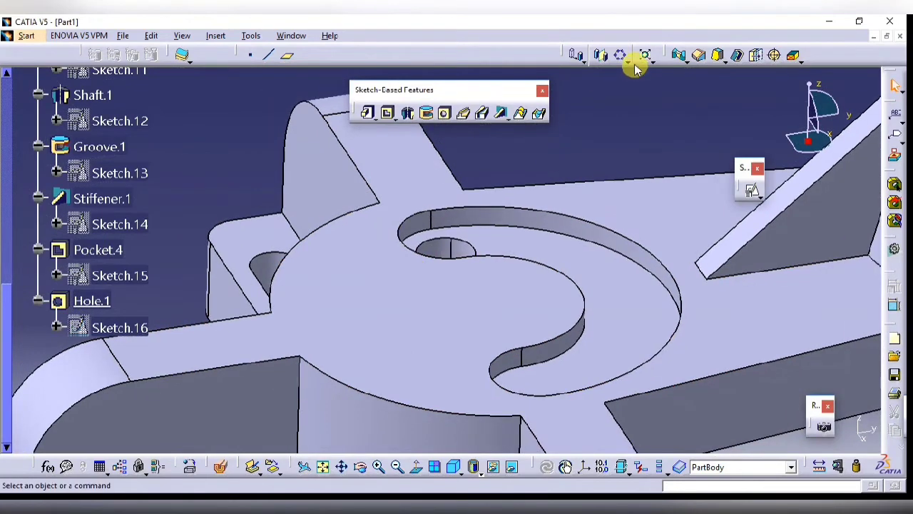
Create a Circular Pattern of the drilled hole with 3 instances at 90-degree spacing about the axis system's Z axis
click(620, 55)
click(712, 384)
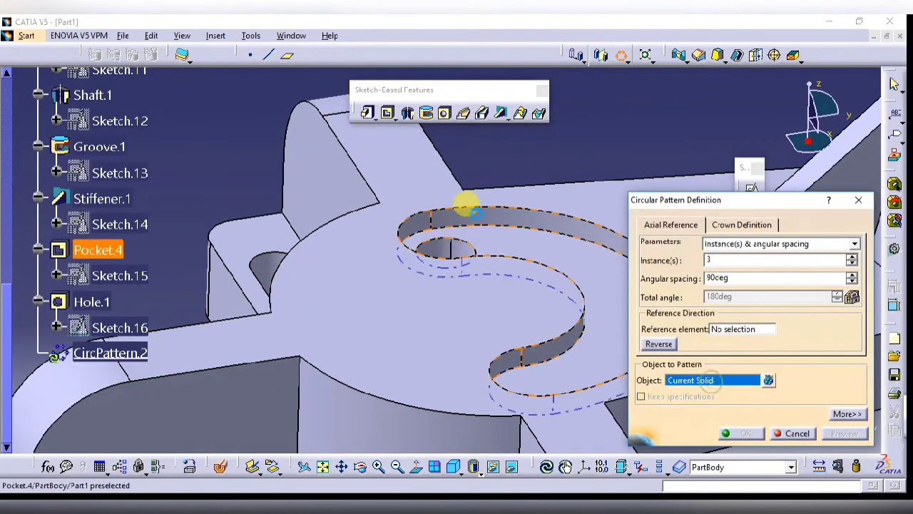
click(446, 244)
ctrl+middle_drag(567, 121, 491, 120)
click(737, 328)
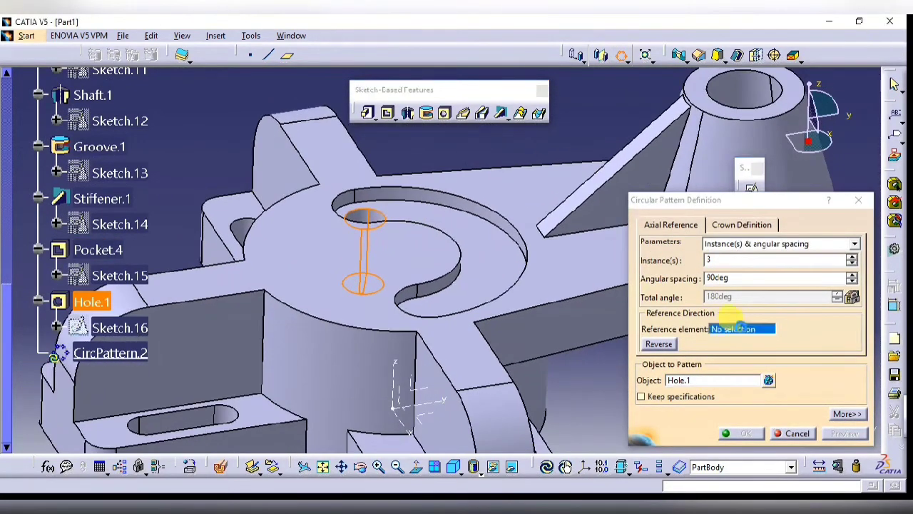
click(394, 372)
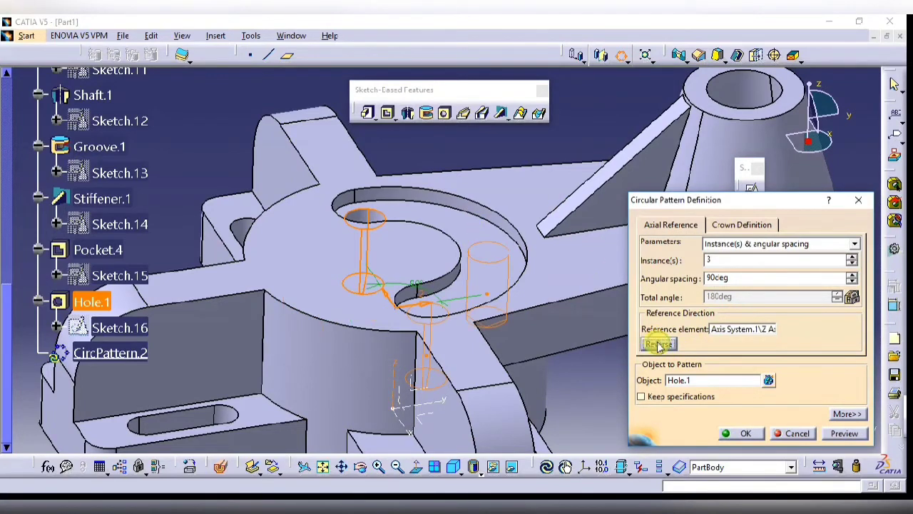
middle_drag(422, 184, 521, 264)
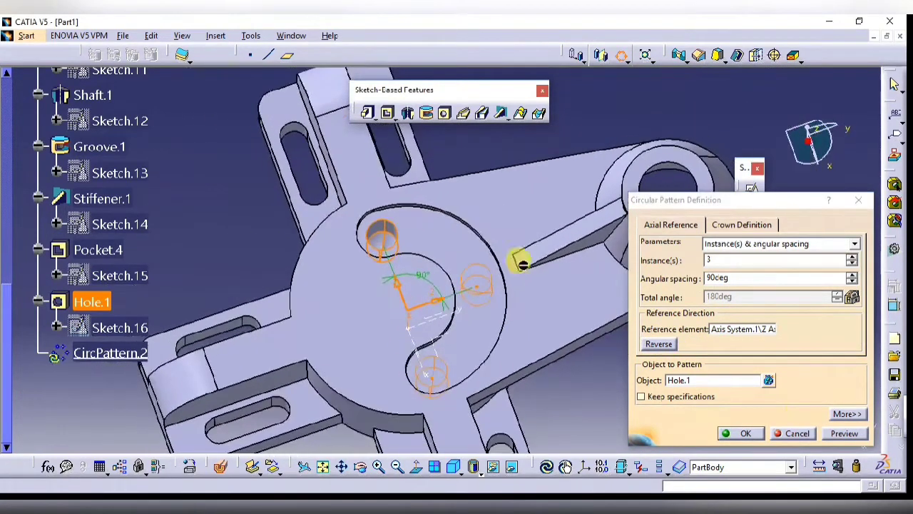
click(742, 435)
Open a positioned sketch on the central cylinder's top face with the V direction reversed and the axes swapped
mouse_move(530, 166)
ctrl+middle_down()
mouse_move(532, 204)
mouse_move(612, 355)
mouse_move(554, 261)
mouse_move(456, 285)
mouse_move(479, 320)
mouse_move(473, 305)
mouse_move(597, 310)
ctrl+middle_up()
click(751, 191)
click(383, 231)
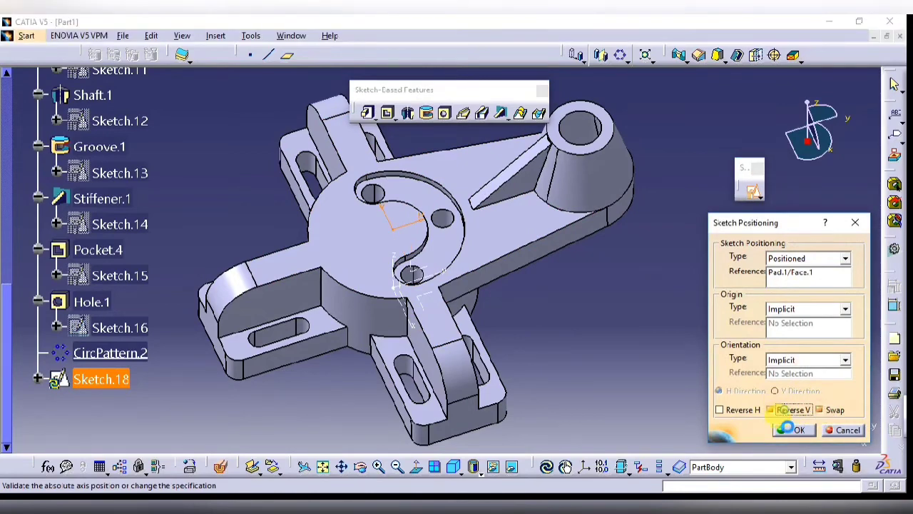
click(787, 429)
mouse_move(524, 308)
ctrl+middle_down()
mouse_move(546, 263)
mouse_move(514, 192)
ctrl+middle_up()
middle_drag(477, 208, 554, 271)
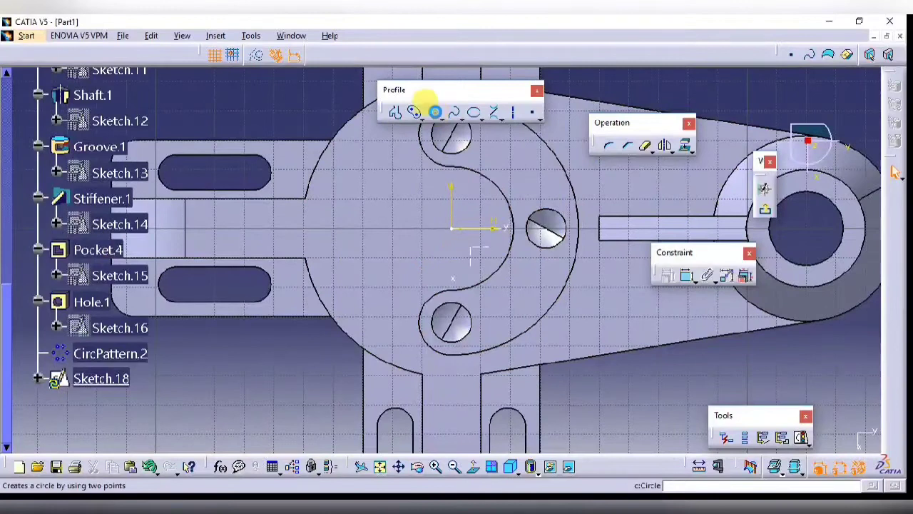
Draw two concentric circles at the sketch origin, the outer one about 32 mm in radius and the inner one smaller
click(432, 110)
click(453, 229)
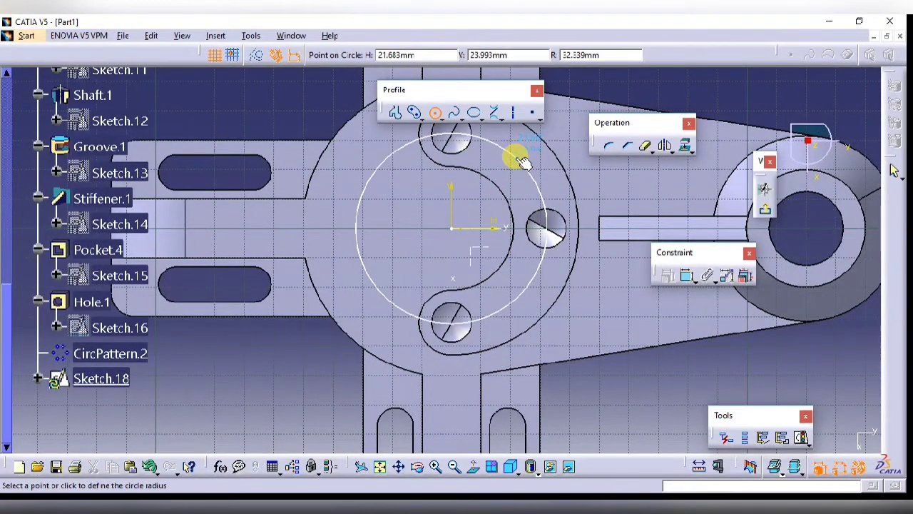
click(521, 161)
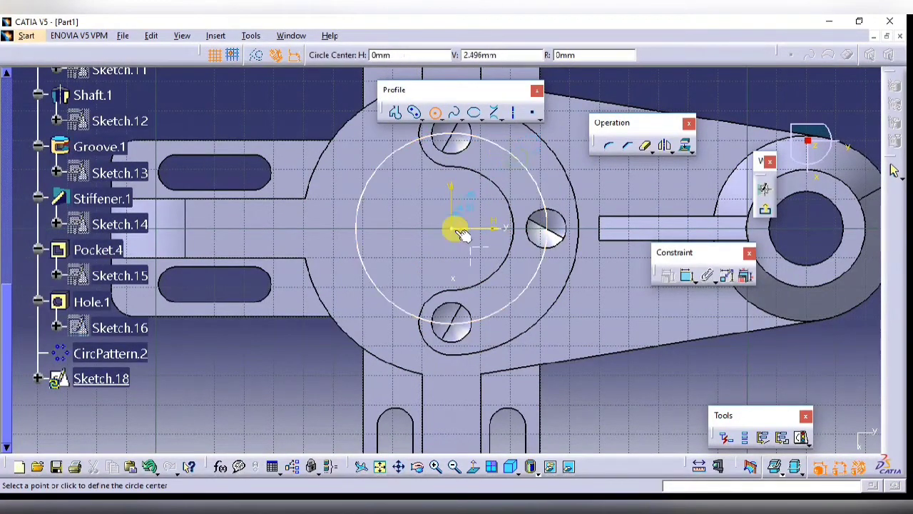
click(472, 171)
key(Escape)
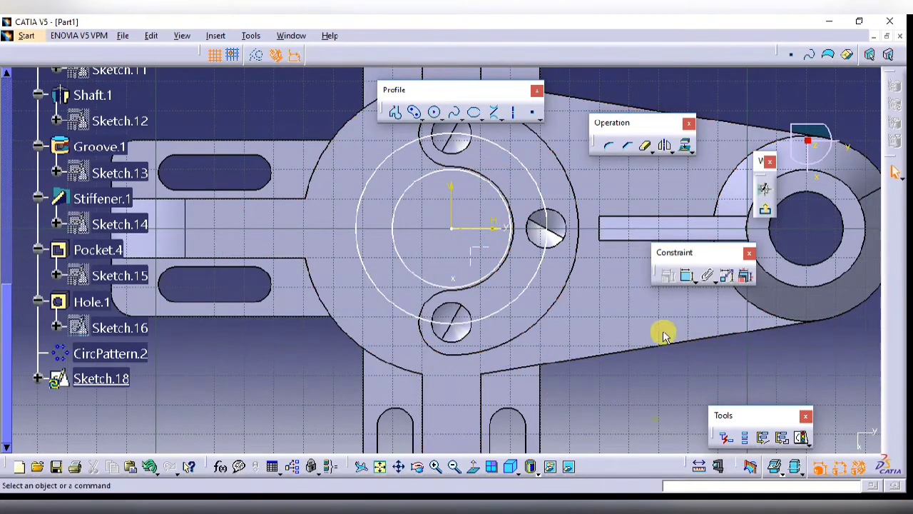
Add diameter dimensions to the inner and outer concentric circles
click(688, 275)
click(412, 280)
click(262, 365)
click(386, 294)
click(311, 417)
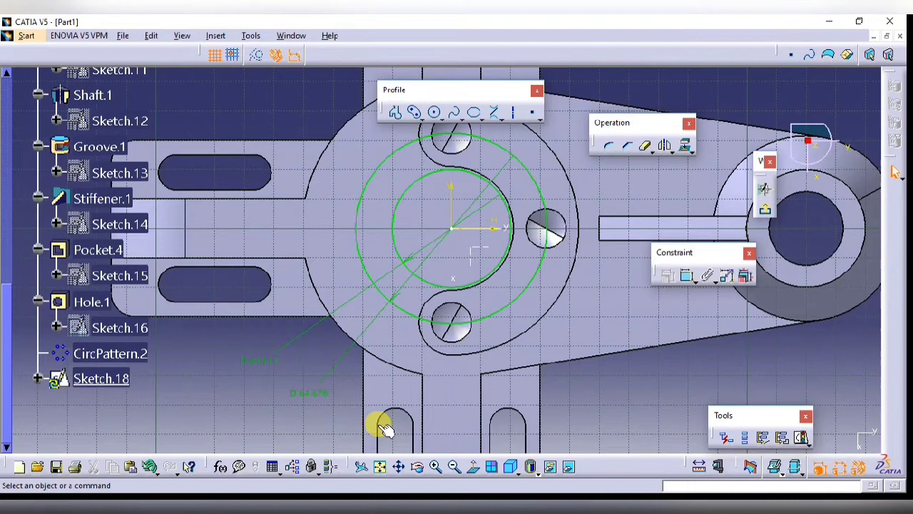
Check the reference drawing and change the inner circle's dimension to a radius of 19.5 mm
key(alt+Tab)
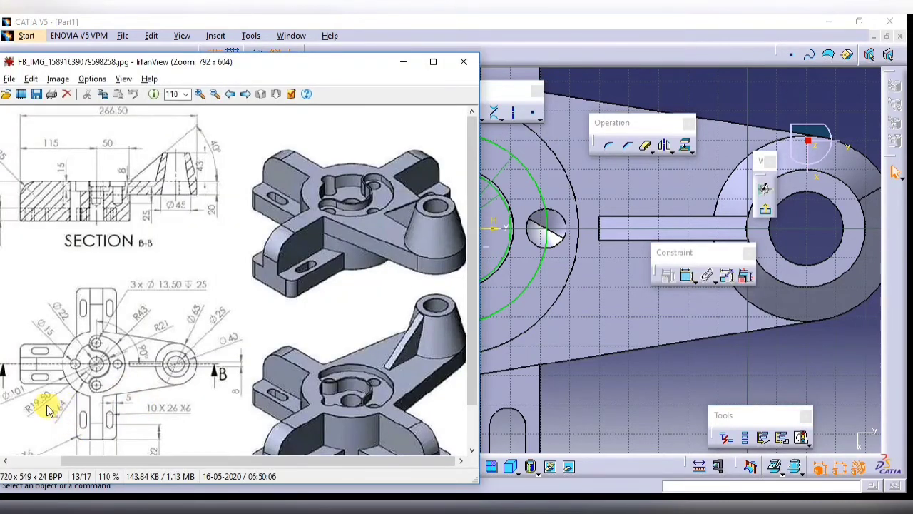
key(alt+Tab)
double_click(257, 359)
click(747, 397)
click(700, 412)
text(19.5mm)
key(Return)
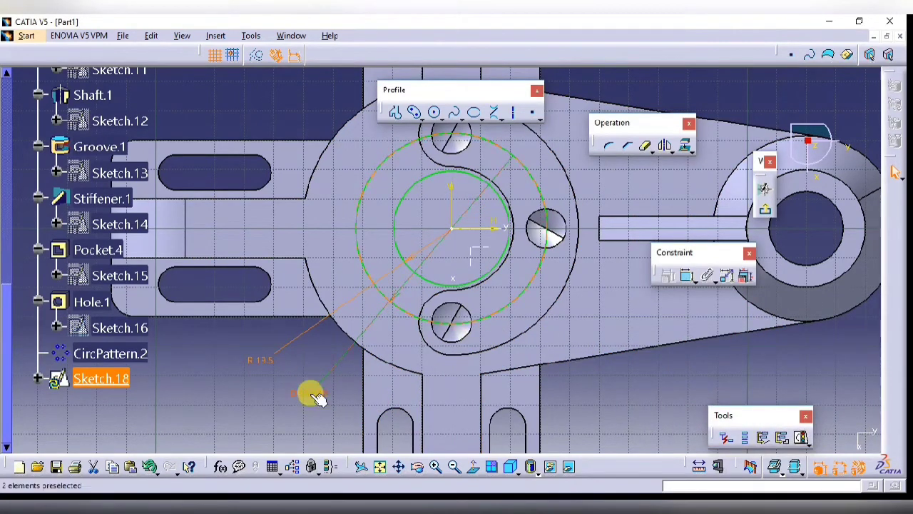
Check the reference drawing again and set the outer circle's diameter to 64 mm
key(alt+Tab)
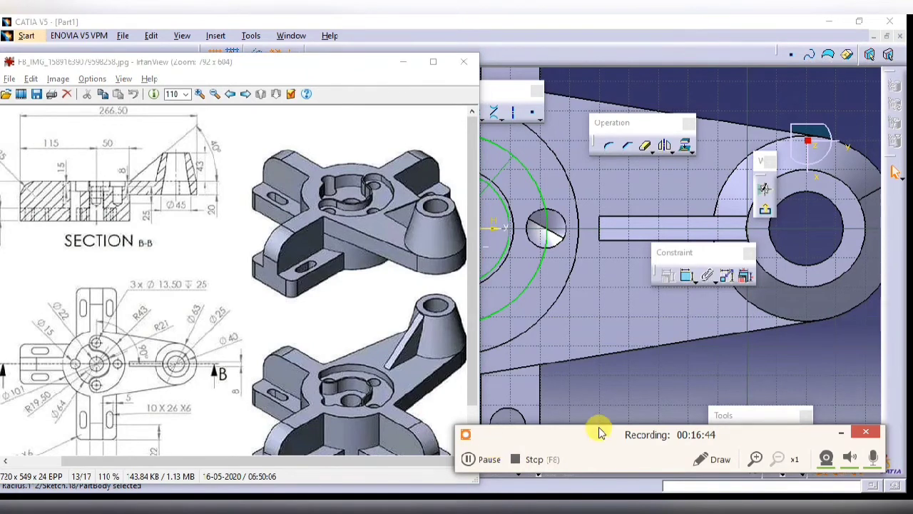
click(844, 433)
key(alt+Tab)
double_click(314, 394)
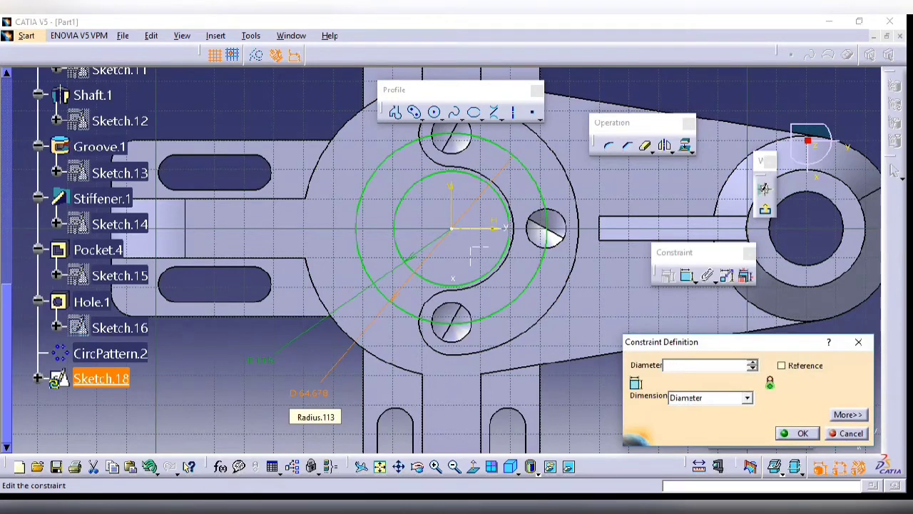
text(64)
key(Return)
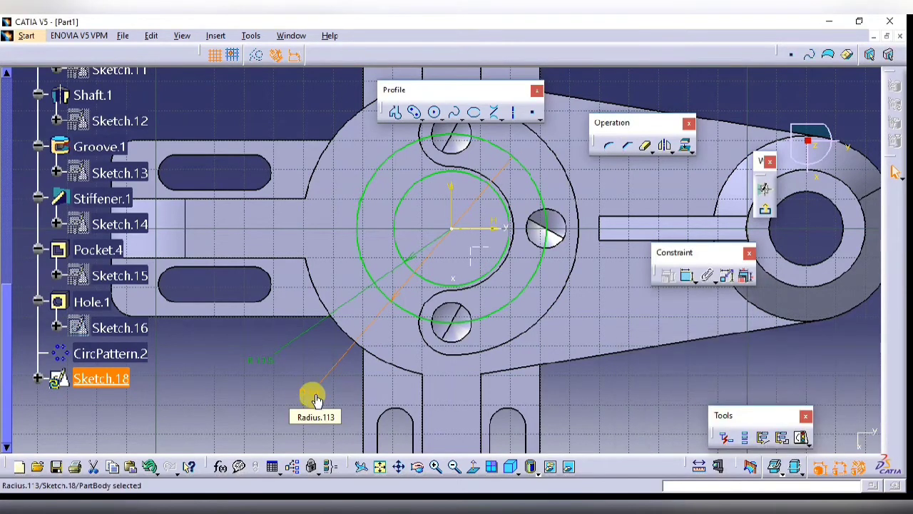
Draw a circle concentric with the upper drilled hole and tangent to the 19.5 mm radius circle
ctrl+middle_drag(515, 354, 499, 267)
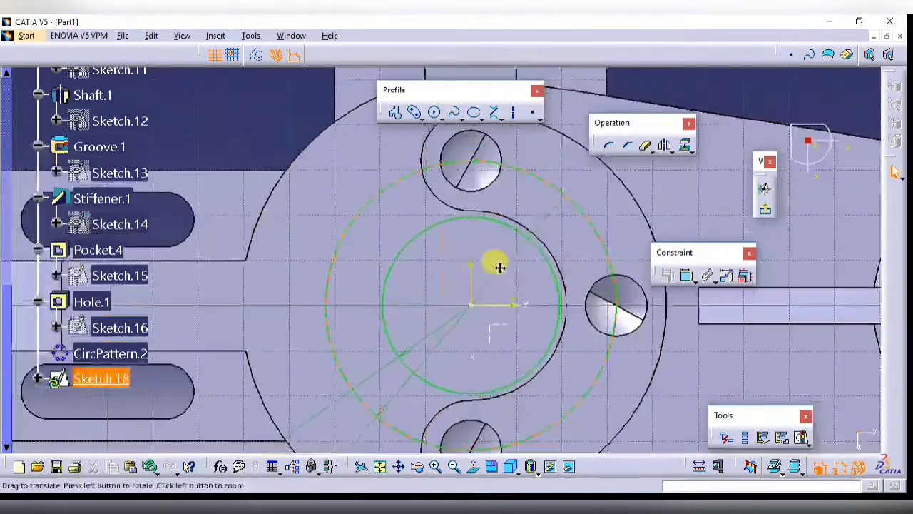
click(436, 115)
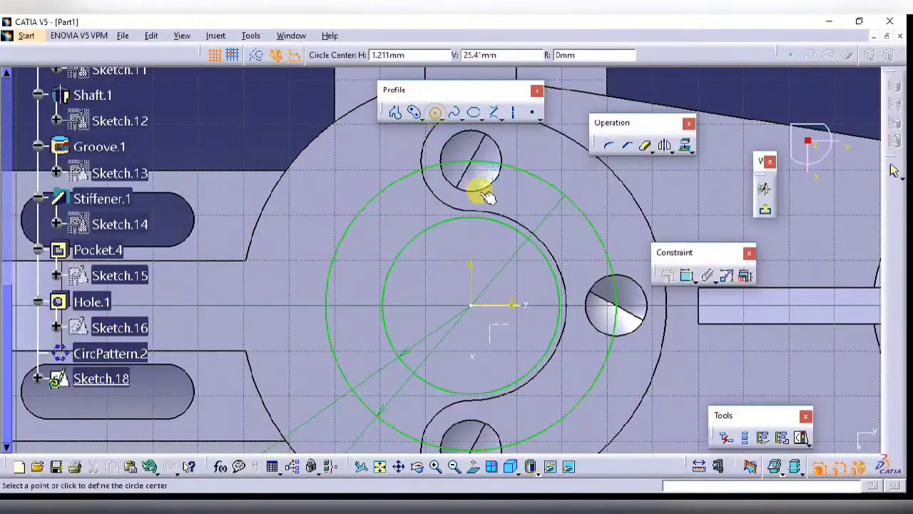
click(471, 160)
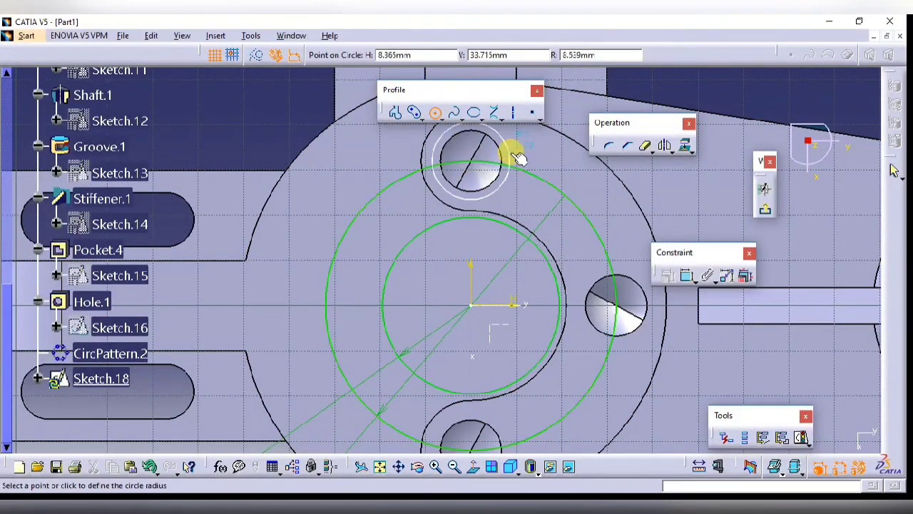
click(526, 164)
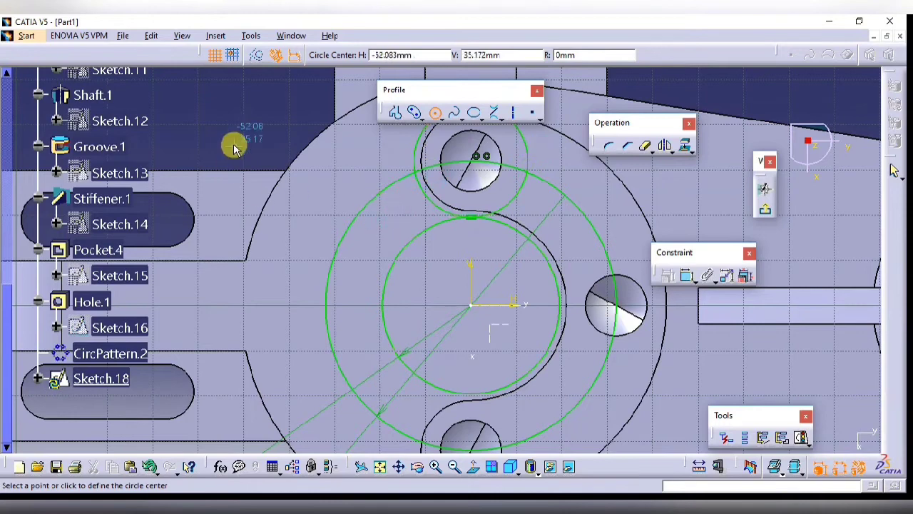
key(Escape)
Mirror the small circle about the horizontal axis onto the lower drilled hole
ctrl+middle_drag(542, 171, 550, 183)
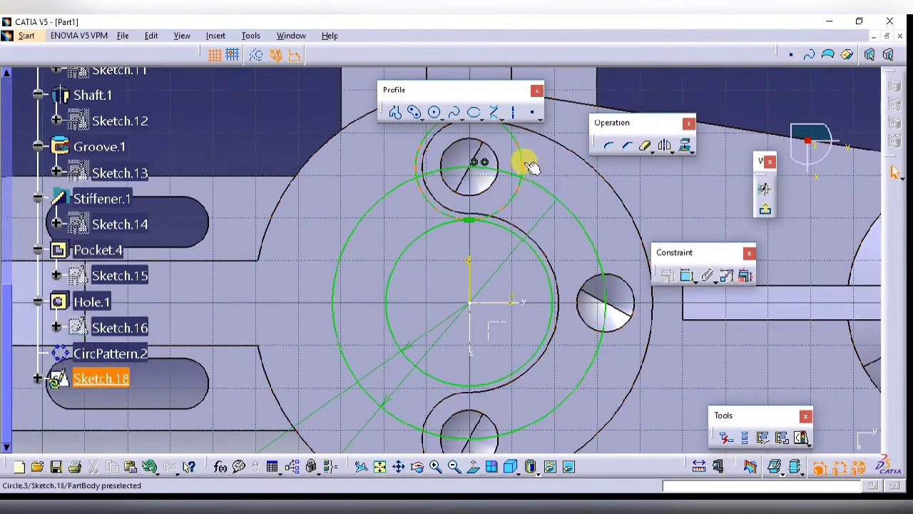
click(524, 164)
click(665, 146)
click(526, 301)
mouse_move(534, 291)
ctrl+middle_down()
mouse_move(501, 266)
mouse_move(525, 295)
ctrl+middle_up()
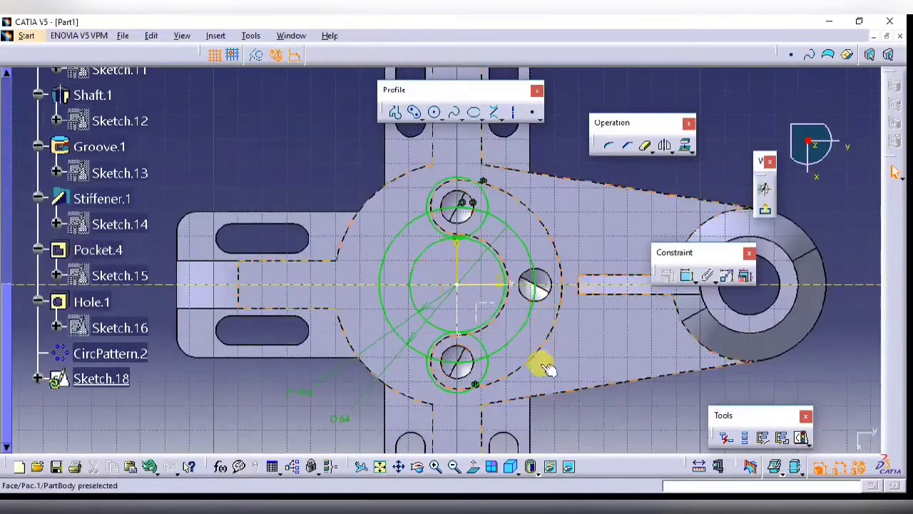
Quick Trim the excess of both small circles and the part of the 64 mm circle facing the offset arm
mouse_move(546, 220)
ctrl+middle_down()
mouse_move(505, 276)
mouse_move(471, 295)
ctrl+middle_up()
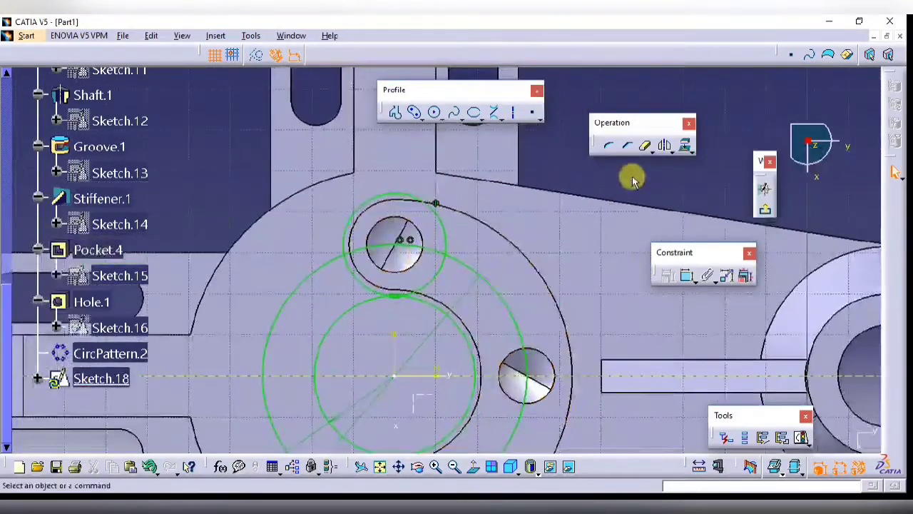
ctrl+middle_drag(576, 165, 465, 220)
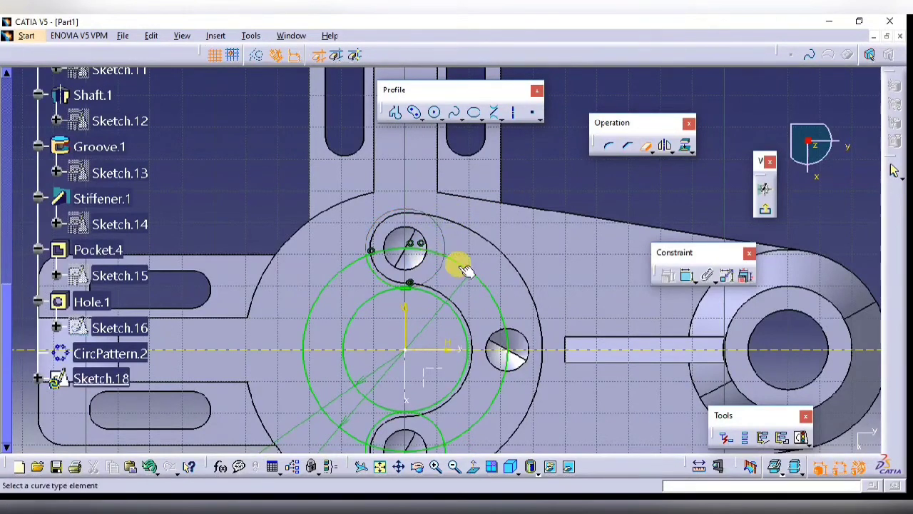
middle_drag(500, 350, 489, 252)
click(404, 346)
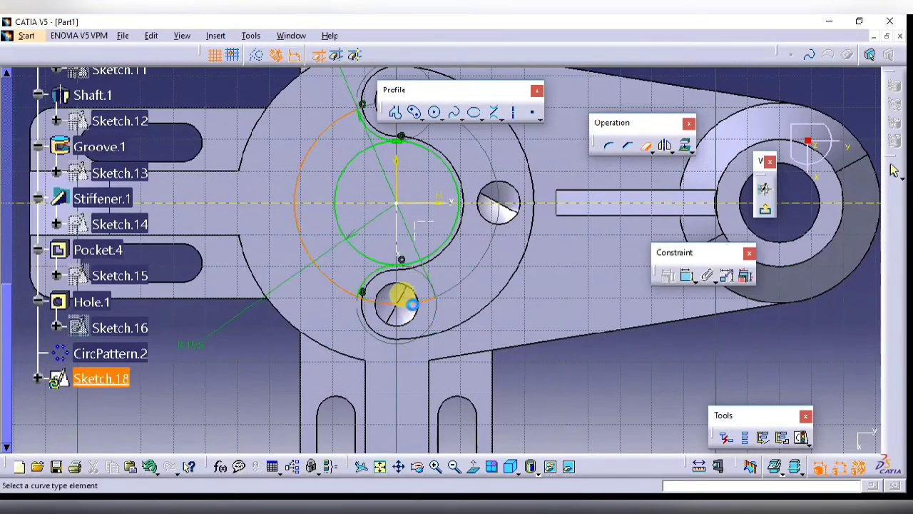
click(401, 299)
Try trimming the inner circle's arc on the offset-arm side and undo that trim
click(462, 192)
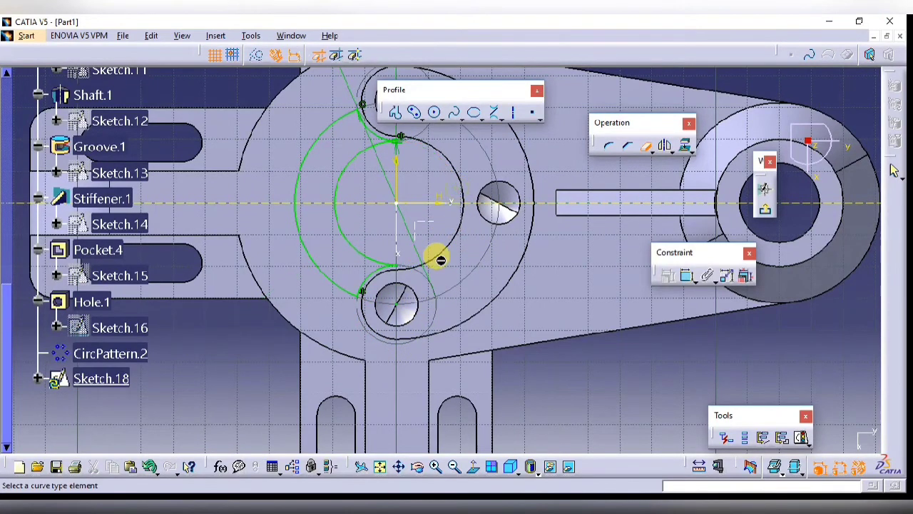
scroll(441, 251, down, 2)
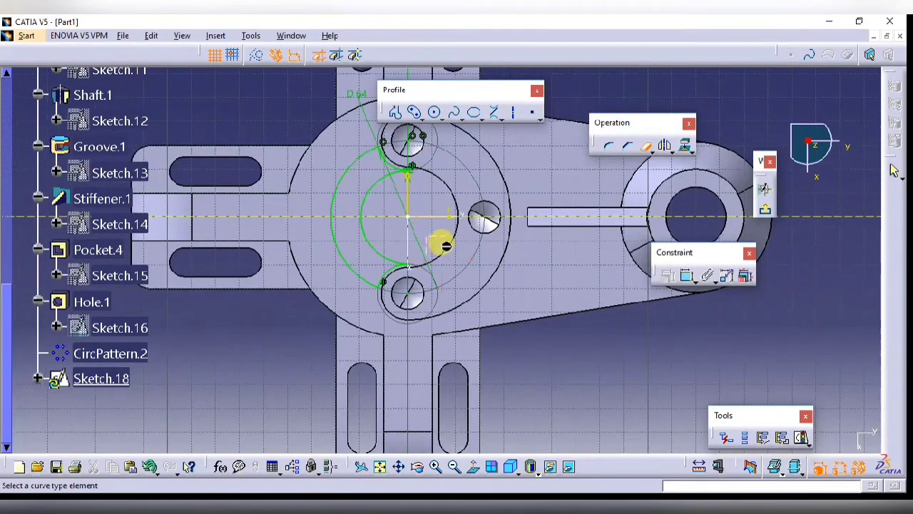
key(ctrl+z)
Quick Trim the inner circle's arc on the side away from the offset arm to leave one closed profile
click(645, 147)
click(371, 183)
click(380, 251)
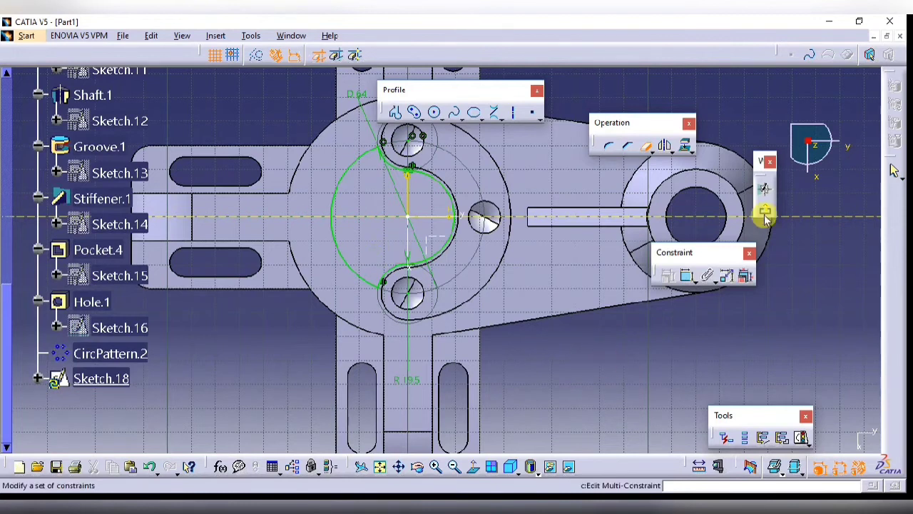
Leave the sketch and cut the trimmed profile into the central cylinder as a 15 mm deep Pocket
click(894, 170)
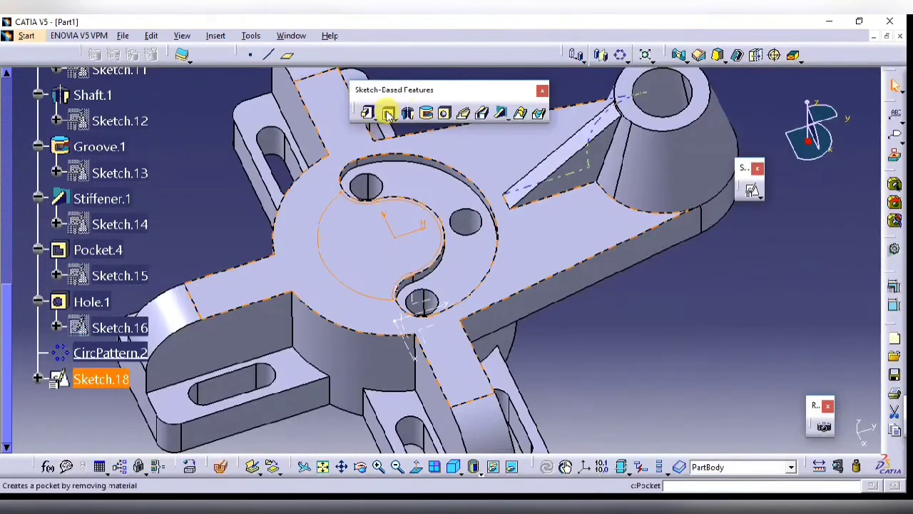
click(388, 114)
text(15mm)
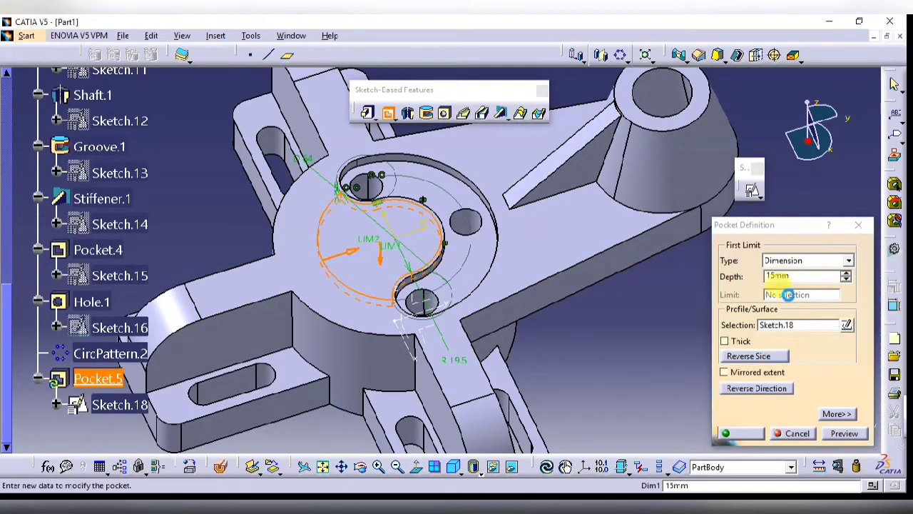
key(Return)
Start a flat-bottomed hole on the floor of the newly cut central pocket and open its positioning sketch
middle_drag(623, 285, 578, 392)
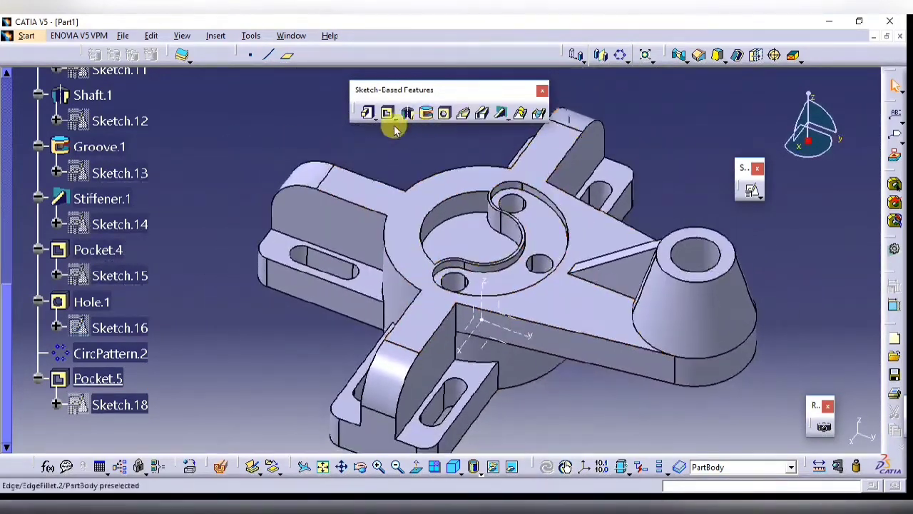
click(444, 112)
click(436, 218)
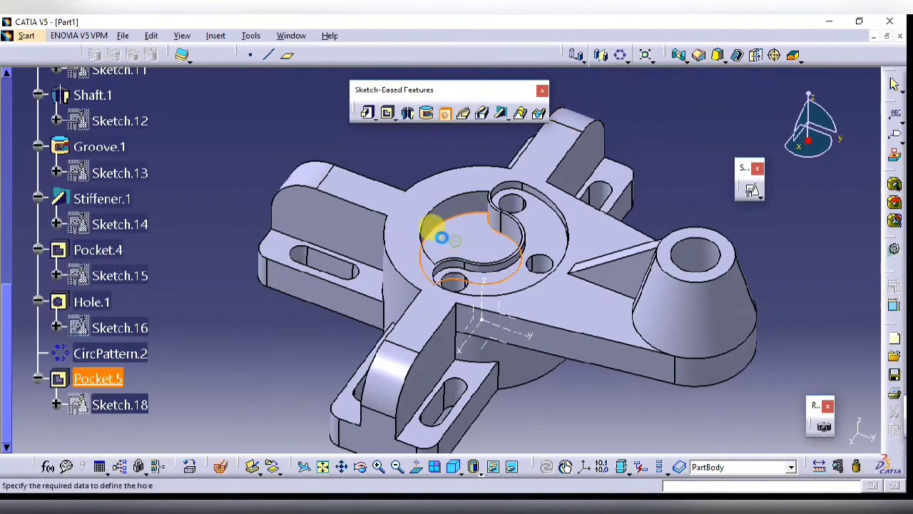
click(803, 362)
click(763, 375)
click(800, 319)
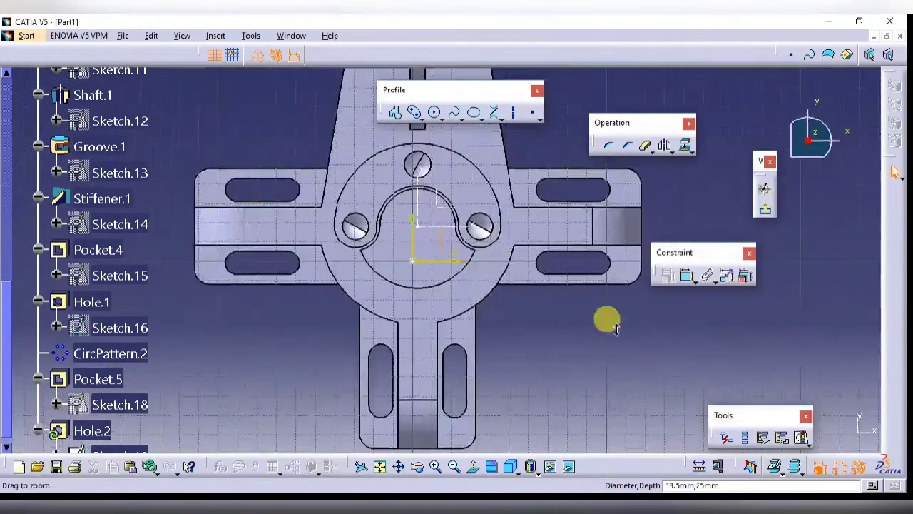
Constrain the hole centre coincident with the sketch's vertical axis and the pocket's outer arc, and leave the positioning sketch
ctrl+click(475, 202)
click(687, 275)
right_click(657, 338)
click(696, 397)
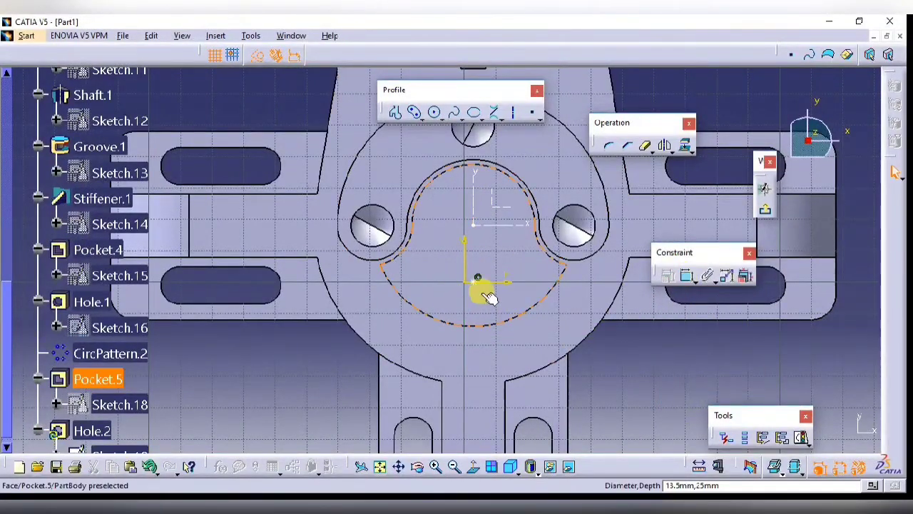
right_click(646, 348)
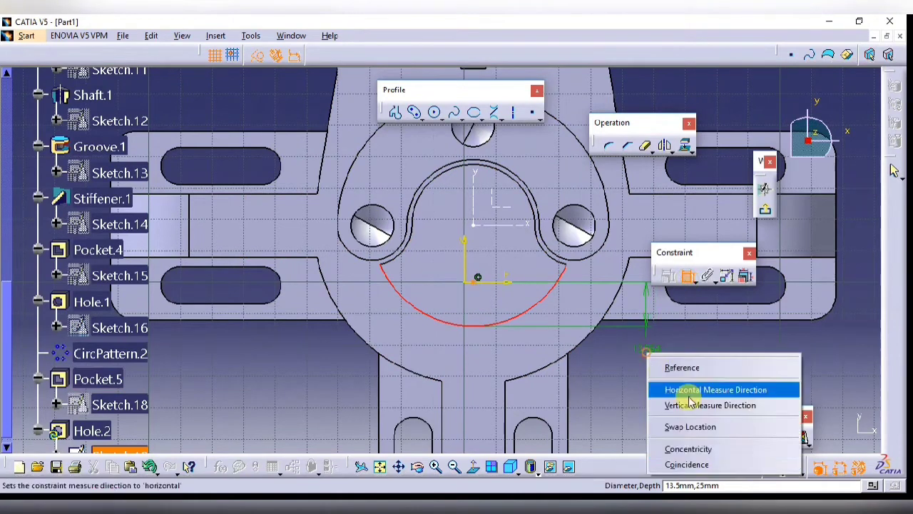
click(696, 463)
click(765, 212)
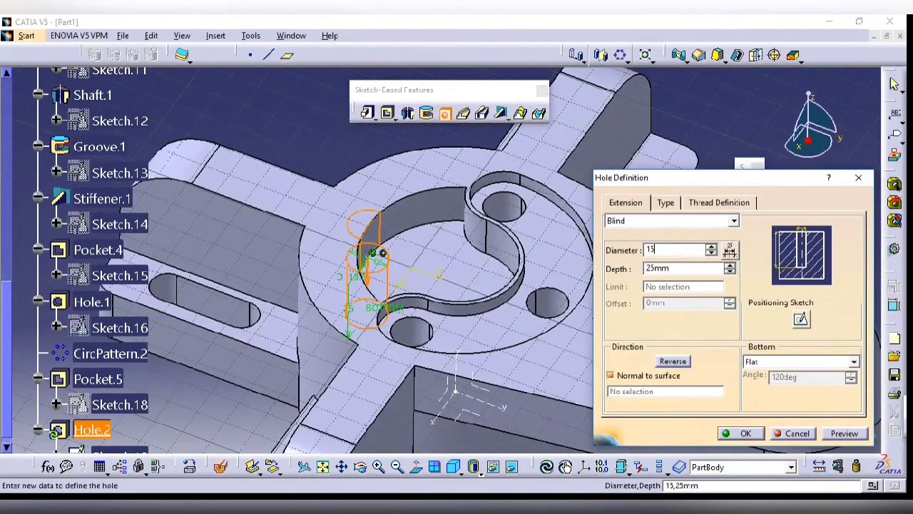
Set the hole to 15 mm diameter with an Up To Next extension and create it at the pocket's edge
click(661, 221)
click(627, 245)
middle_drag(490, 239, 627, 356)
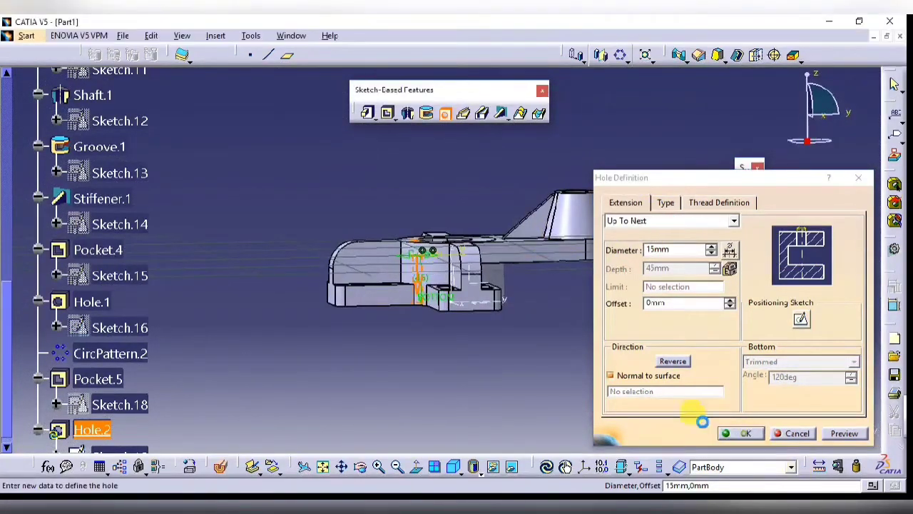
click(739, 433)
middle_drag(530, 371, 756, 255)
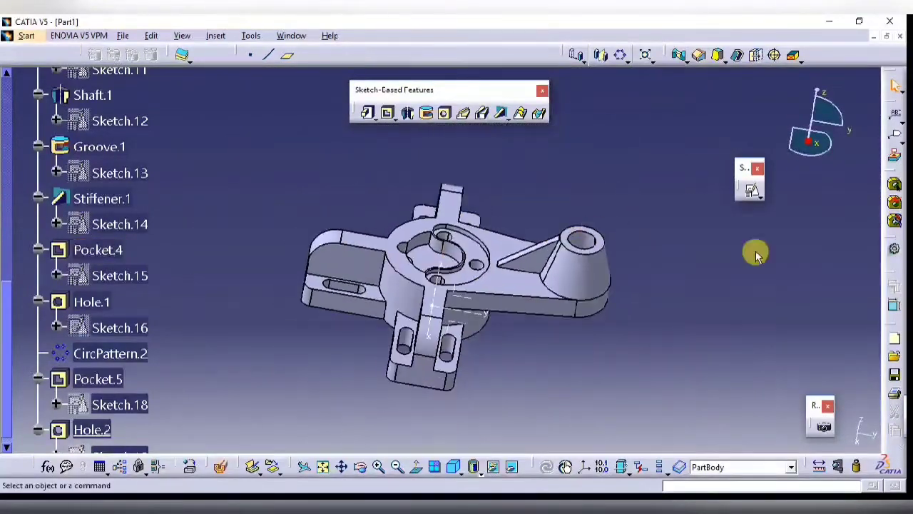
Check the central hole size on the reference drawing and drill a 22 mm diameter Up To Next hole centred in the pocket floor
key(alt+Tab)
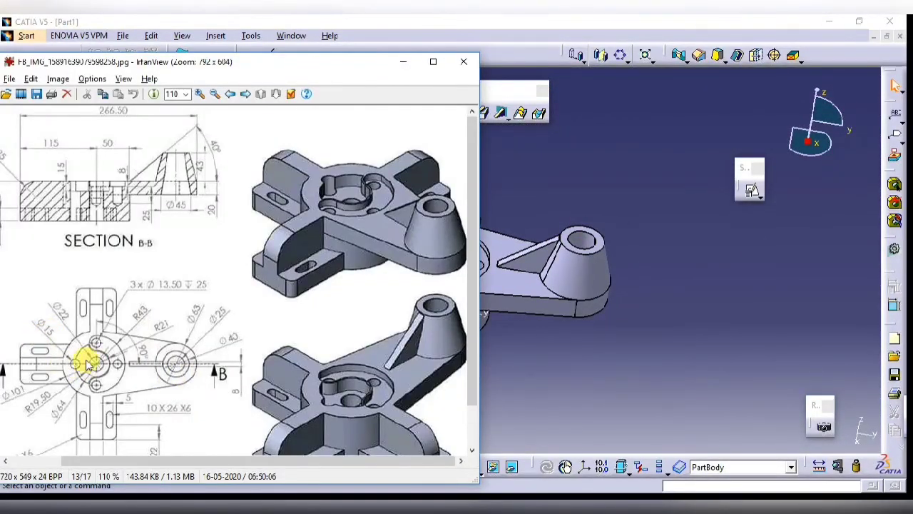
key(alt+Tab)
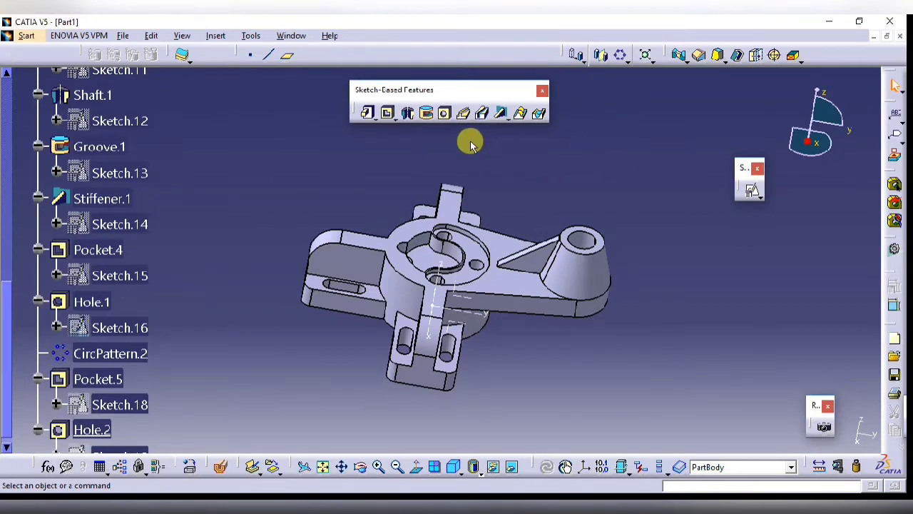
click(444, 114)
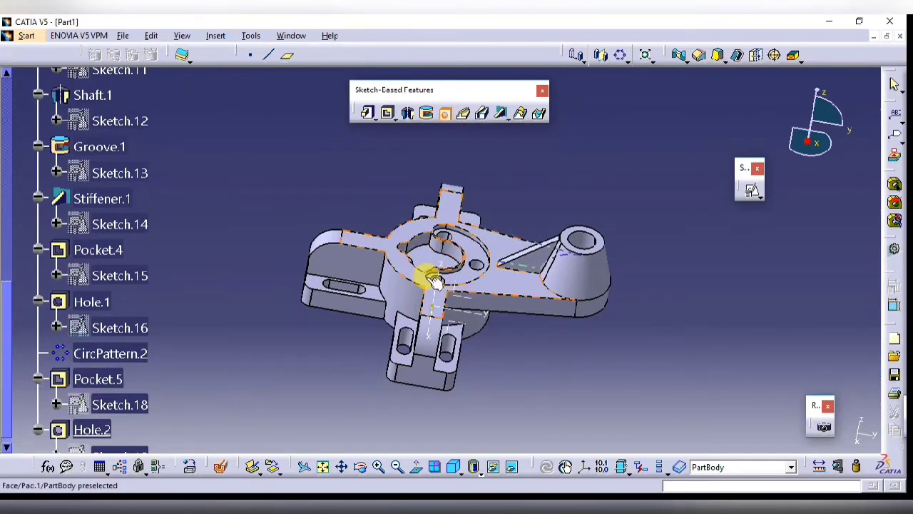
click(434, 270)
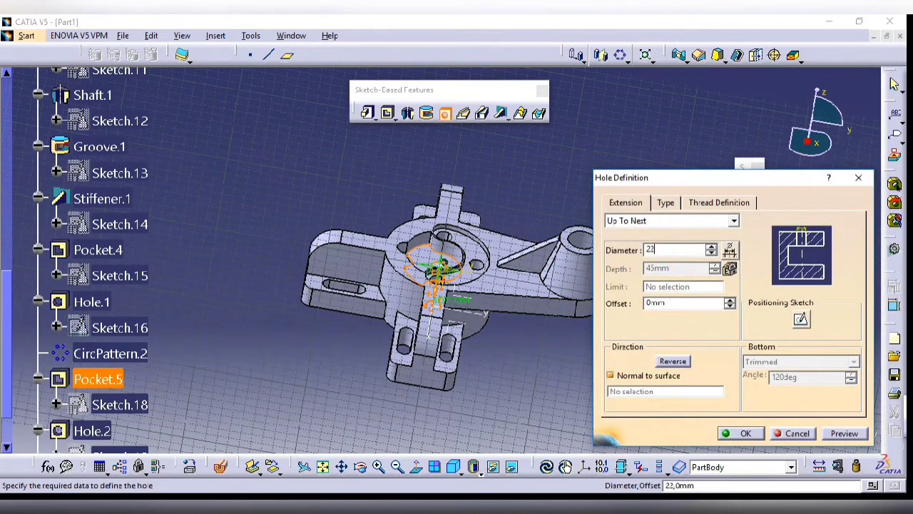
key(Return)
click(749, 434)
middle_drag(546, 377, 435, 255)
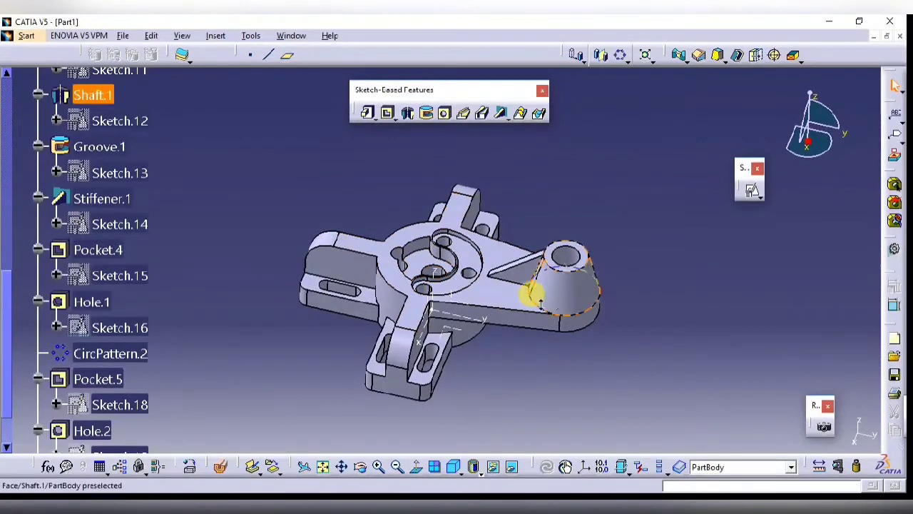
Compare the finished bracket in isometric view with the pictorial views on the reference drawing
middle_drag(532, 291, 533, 316)
click(454, 465)
middle_drag(490, 390, 555, 398)
click(444, 499)
mouse_move(547, 159)
middle_down()
mouse_move(651, 167)
mouse_move(644, 171)
middle_up()
click(444, 500)
click(320, 458)
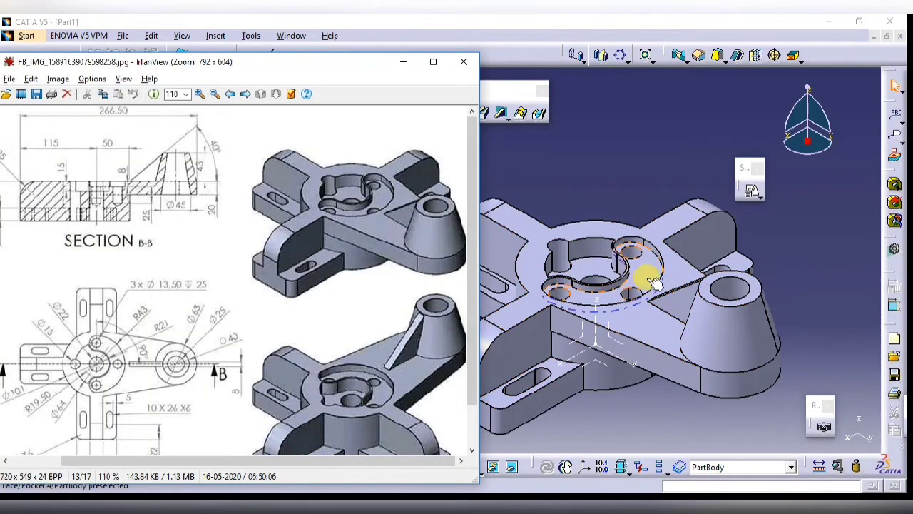
click(631, 161)
Set the fill colour of Pocket.1, EdgeFillet.1, EdgeFillet.2, FaceFillet.1, Groove.1, Pocket.4, Hole.1, Pocket.5, Hole.2 and Hole.3 to red
scroll(613, 171, down, 2)
scroll(186, 246, up, 6)
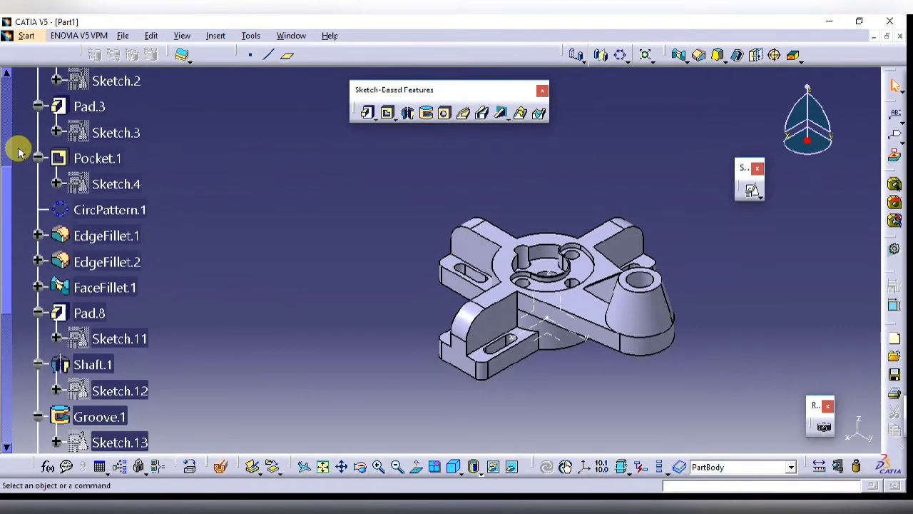
scroll(212, 196, up, 2)
middle_drag(340, 201, 263, 196)
scroll(204, 222, up, 2)
ctrl+scroll(204, 222, down, 1)
scroll(202, 225, up, 2)
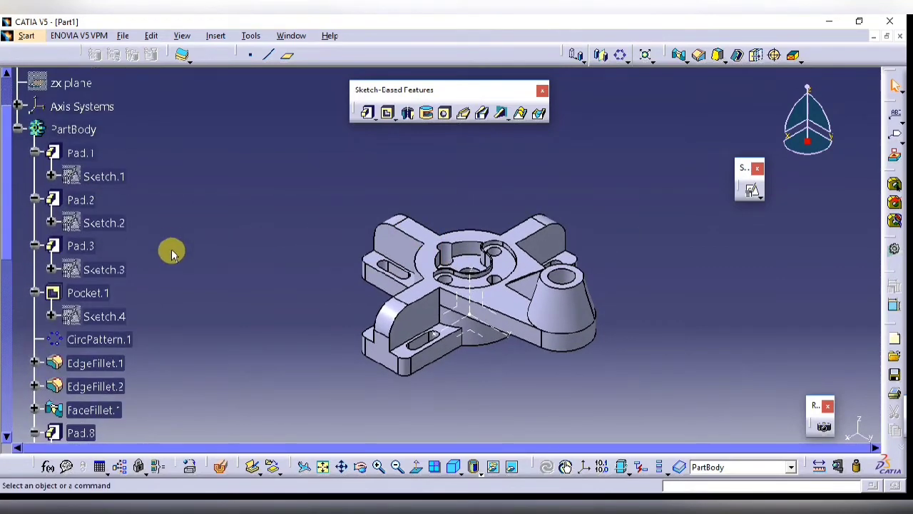
scroll(171, 251, down, 2)
click(117, 256)
scroll(217, 231, down, 5)
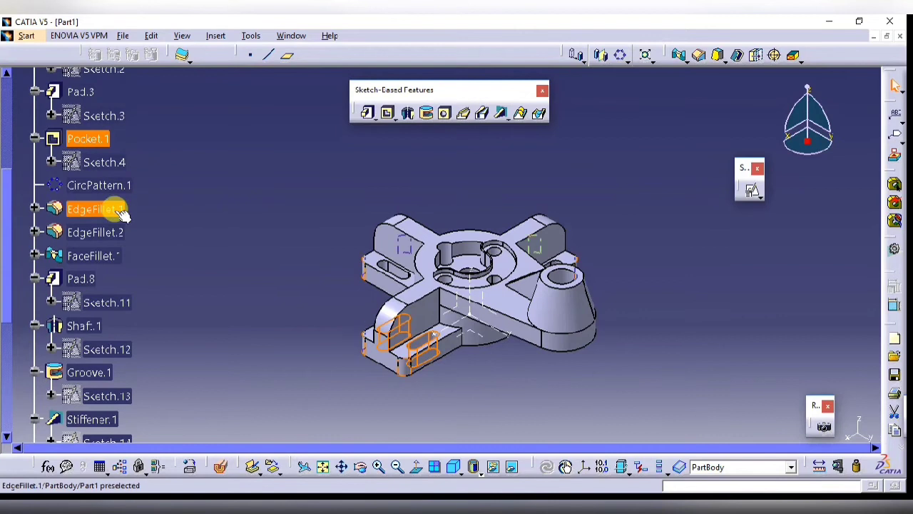
ctrl+click(119, 232)
scroll(199, 230, down, 2)
ctrl+click(126, 226)
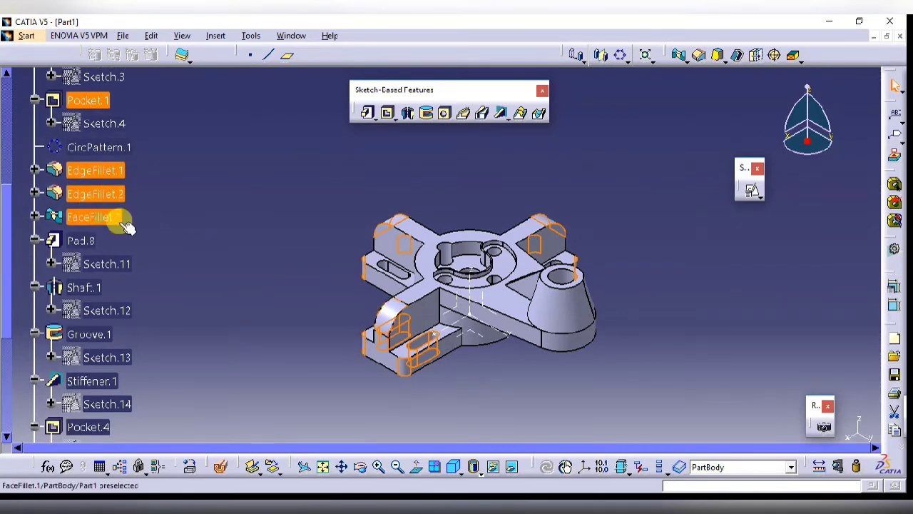
scroll(191, 225, down, 2)
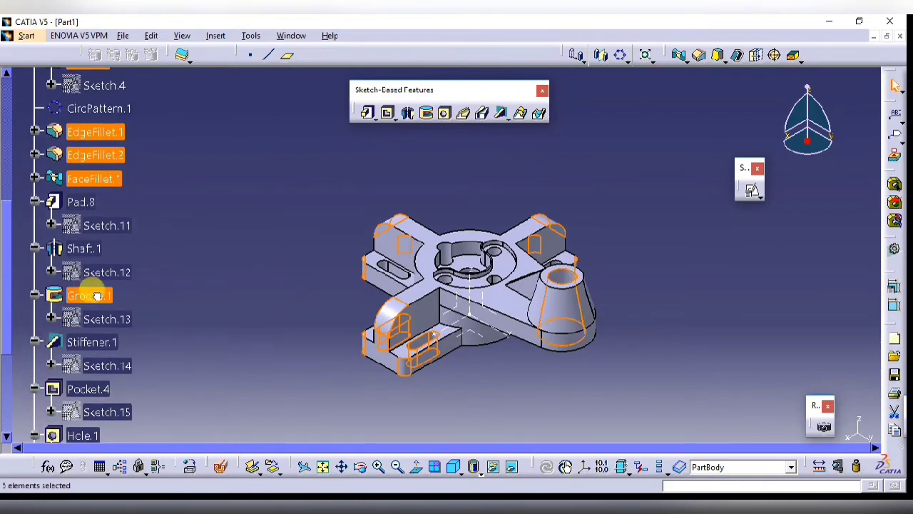
scroll(187, 271, down, 2)
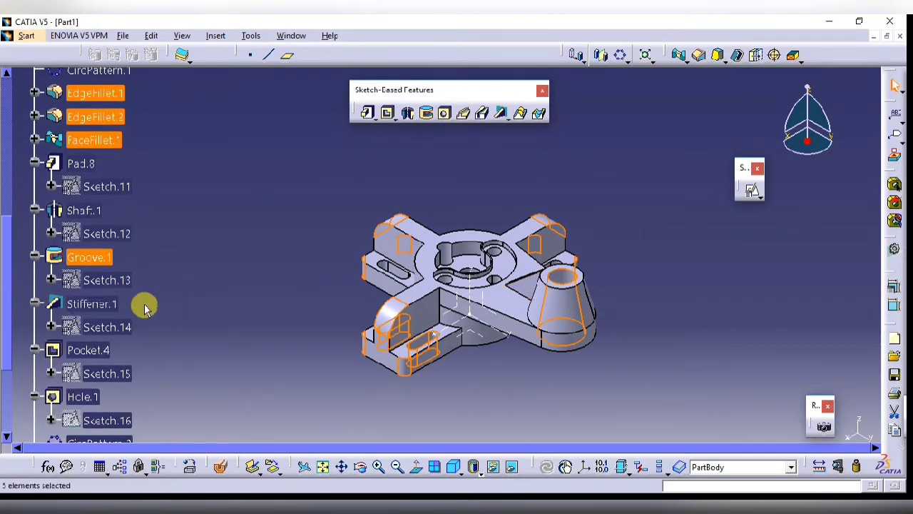
ctrl+click(89, 349)
scroll(243, 245, down, 5)
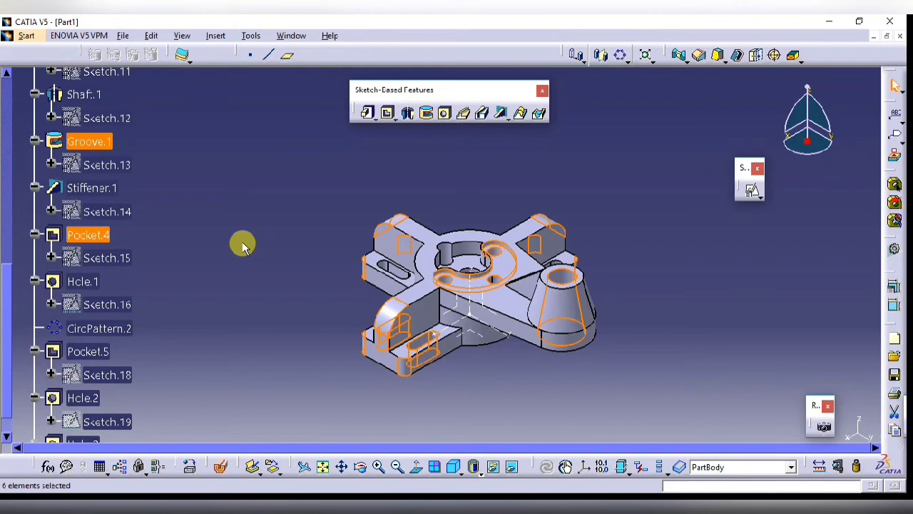
ctrl+click(80, 281)
ctrl+click(88, 351)
scroll(156, 278, down, 3)
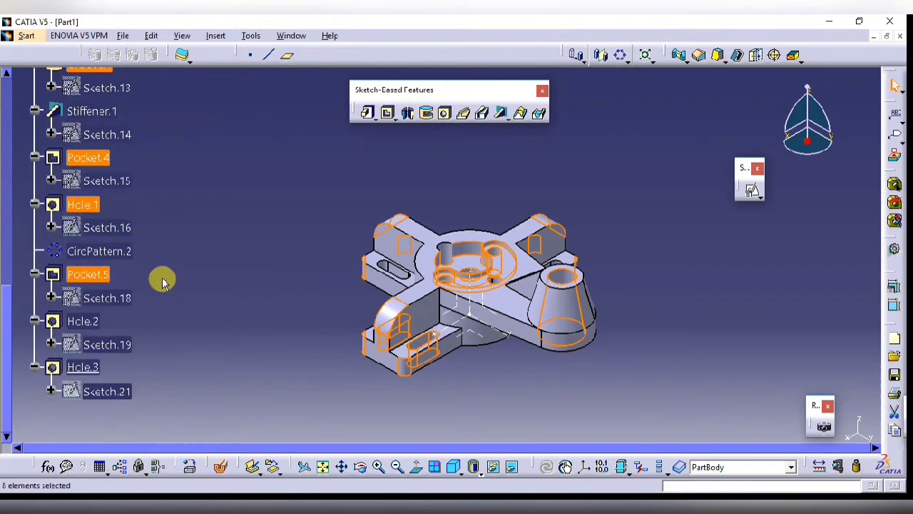
ctrl+click(84, 366)
right_click(84, 367)
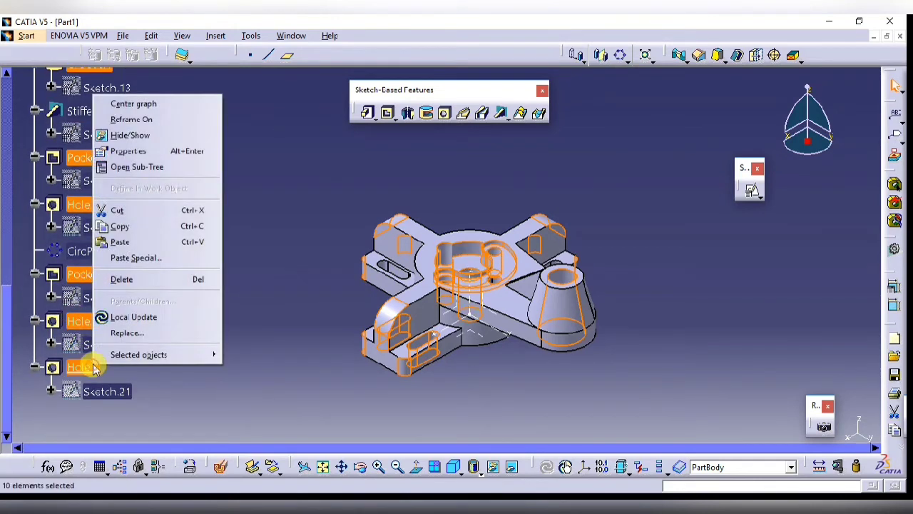
click(187, 150)
click(650, 137)
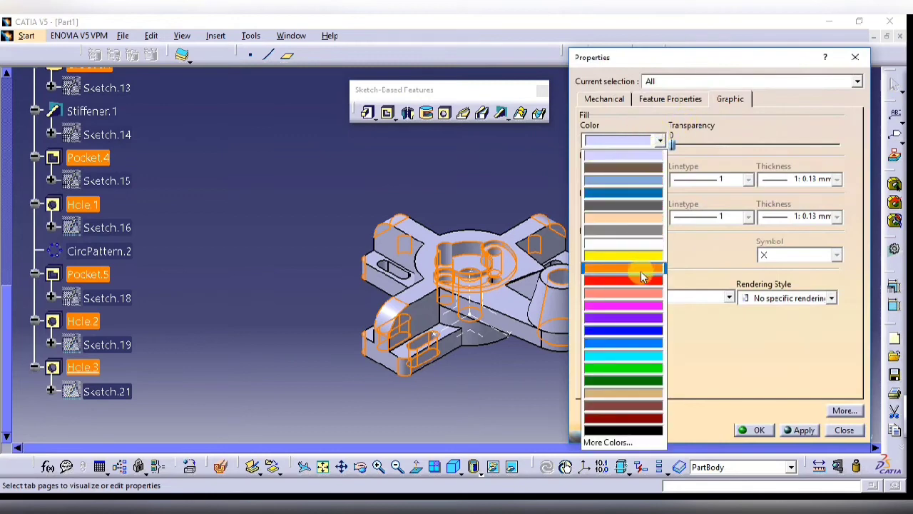
click(645, 275)
click(755, 429)
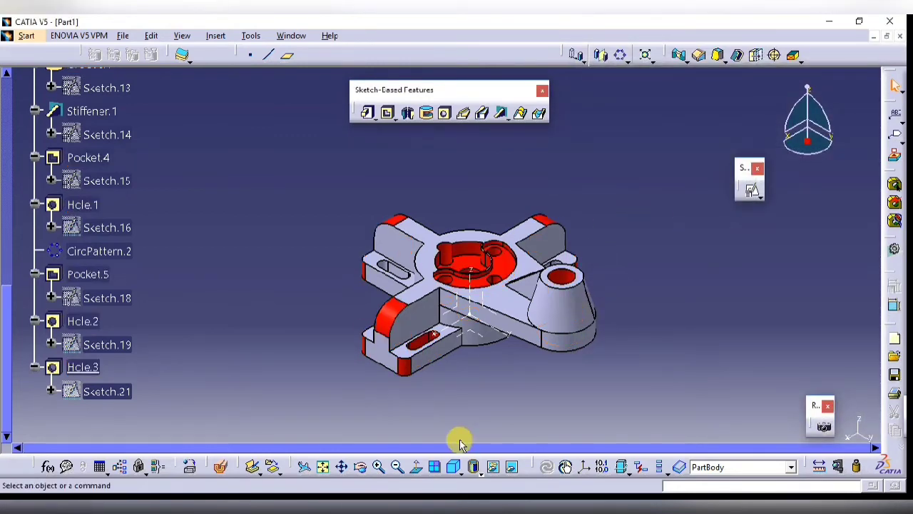
Examine the coloured bracket's interior with a 3D clipping section, horizontally through the arms and vertically through the central cylinder, ending in isometric view
middle_drag(490, 405, 490, 362)
scroll(239, 239, up, 3)
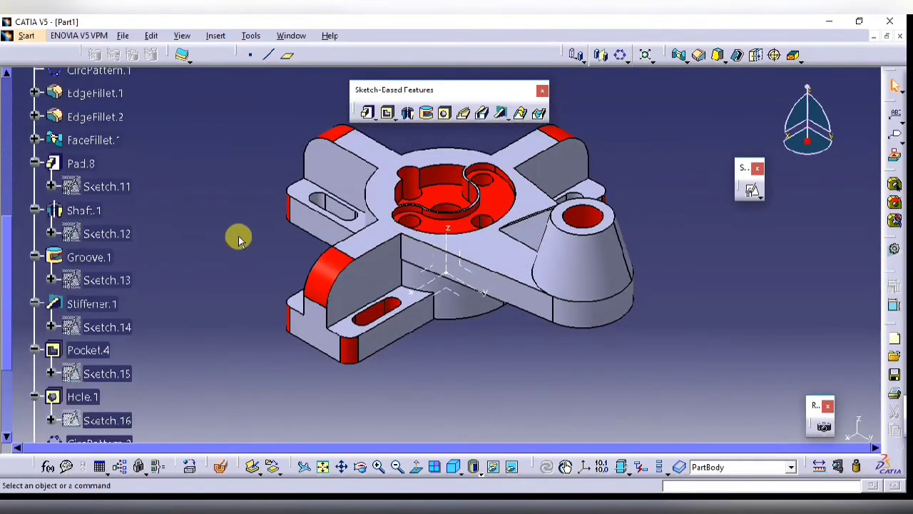
middle_drag(272, 301, 258, 289)
middle_drag(560, 340, 528, 421)
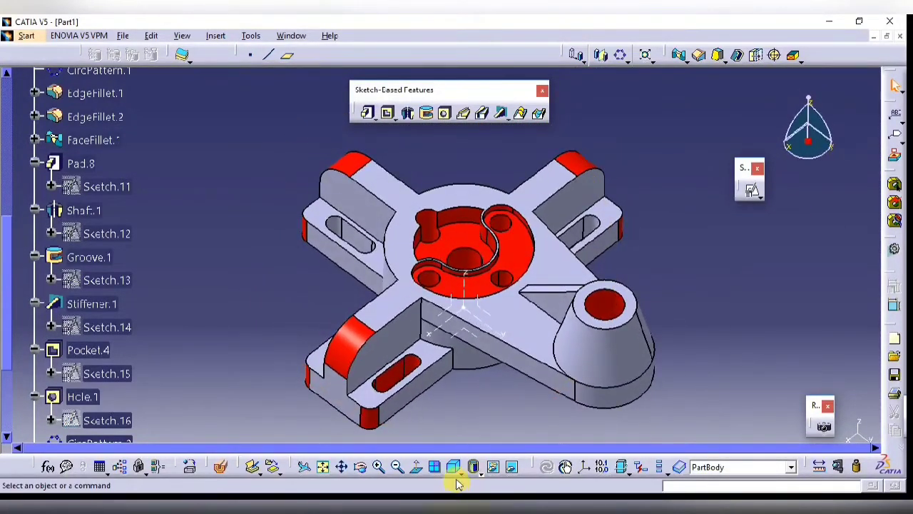
middle_drag(470, 393, 789, 420)
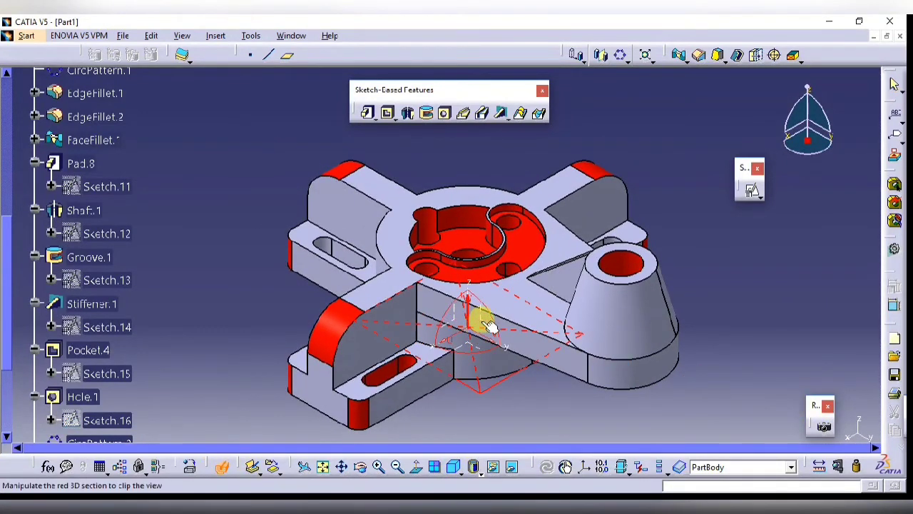
click(489, 326)
mouse_move(360, 300)
middle_down()
mouse_move(471, 227)
mouse_move(452, 318)
mouse_move(402, 350)
mouse_move(322, 316)
mouse_move(390, 359)
mouse_move(420, 295)
middle_up()
middle_drag(478, 325, 463, 334)
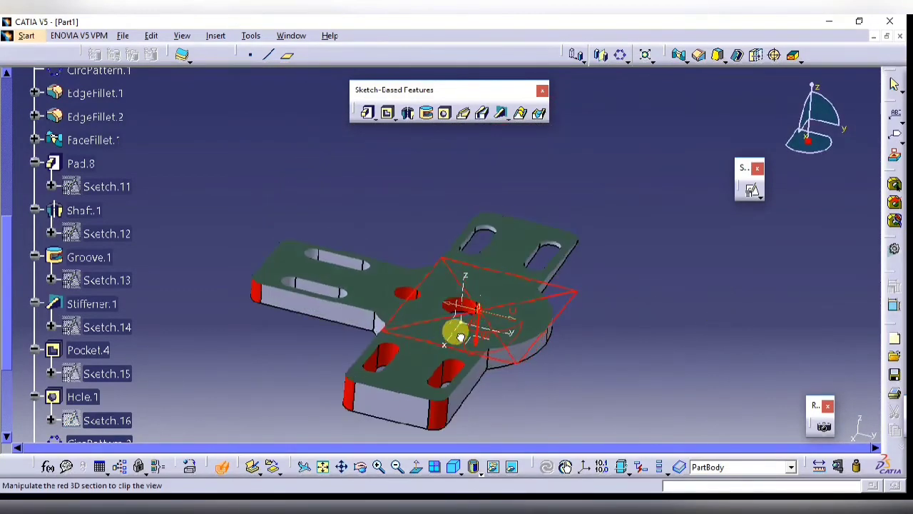
drag(477, 327, 475, 314)
mouse_move(535, 323)
middle_down()
mouse_move(369, 310)
mouse_move(418, 321)
mouse_move(434, 352)
mouse_move(529, 364)
middle_up()
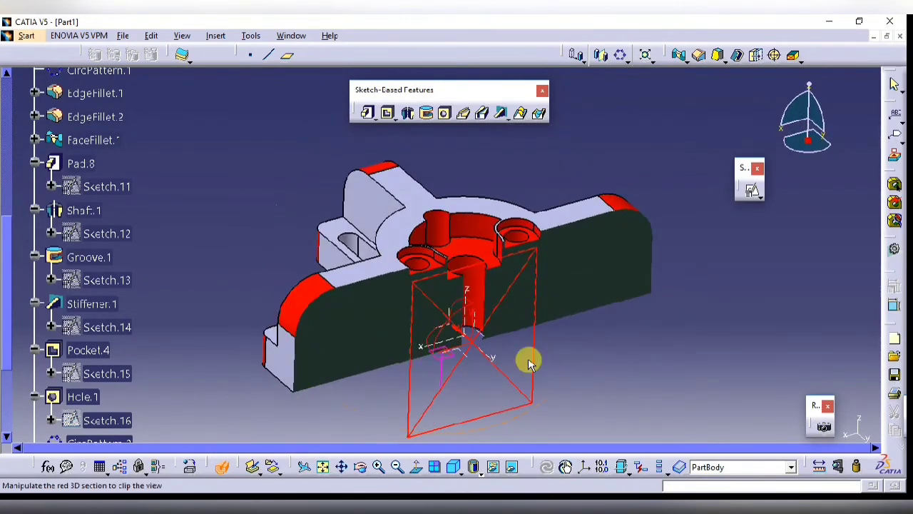
key(Escape)
click(450, 470)
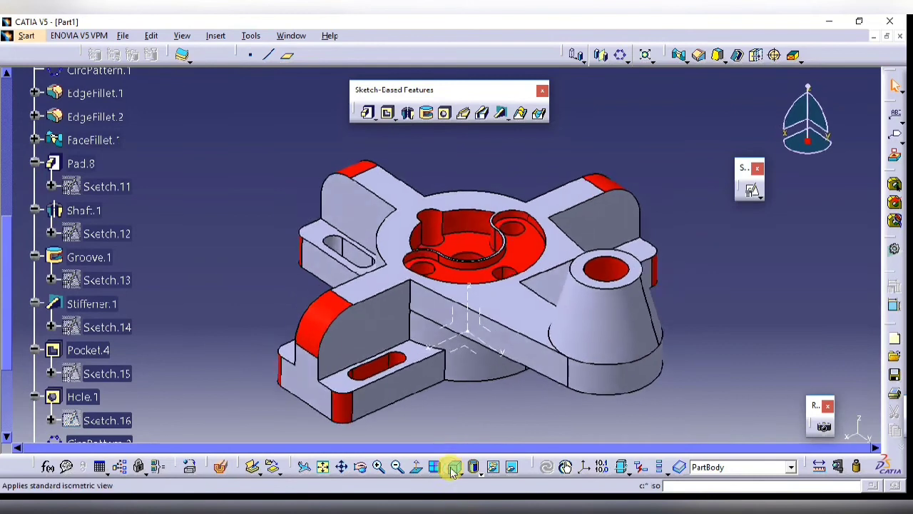
Hide the axis system at the base of the central cylinder
middle_click(623, 375)
middle_drag(400, 302, 704, 415)
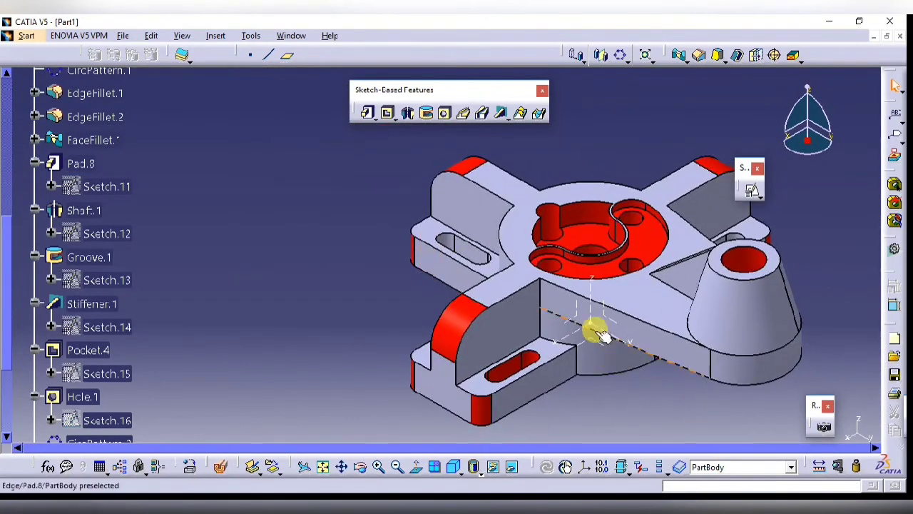
right_click(581, 314)
click(628, 89)
middle_drag(597, 209, 589, 134)
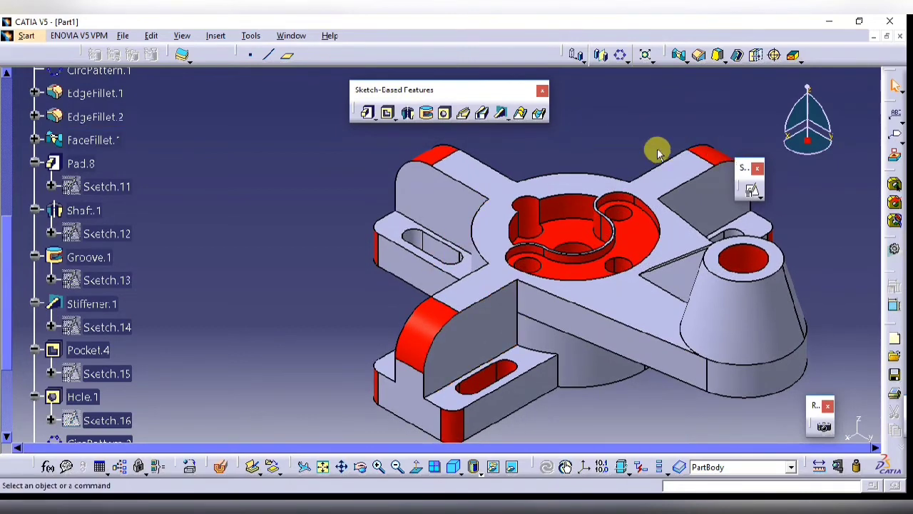
Dock the floating Sketcher and Sketch-Based Features toolbars along the upper edge of the window
drag(831, 120, 856, 55)
drag(460, 89, 440, 57)
mouse_move(620, 156)
middle_down()
mouse_move(613, 126)
mouse_move(623, 137)
middle_up()
Review the coloured bracket against the reference drawing and return it to the isometric view
key(alt+Tab)
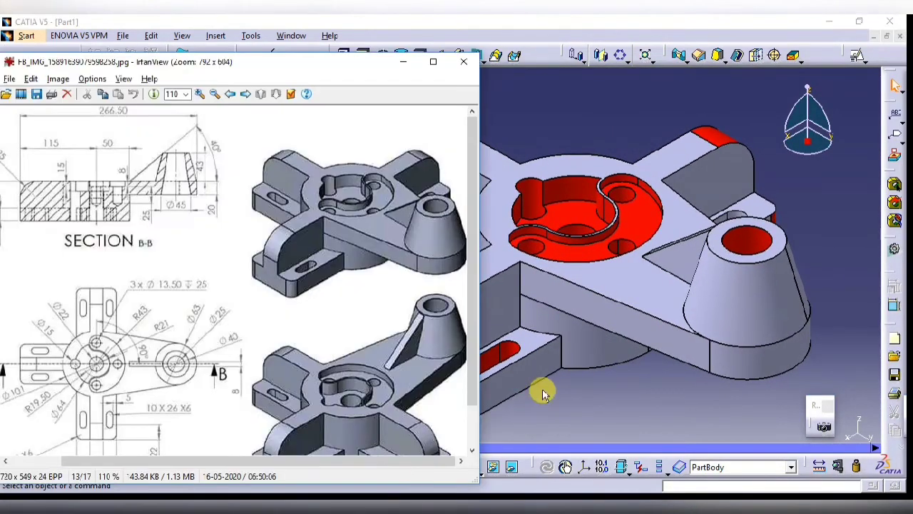
middle_drag(542, 391, 575, 401)
middle_drag(554, 236, 554, 292)
middle_drag(610, 355, 535, 321)
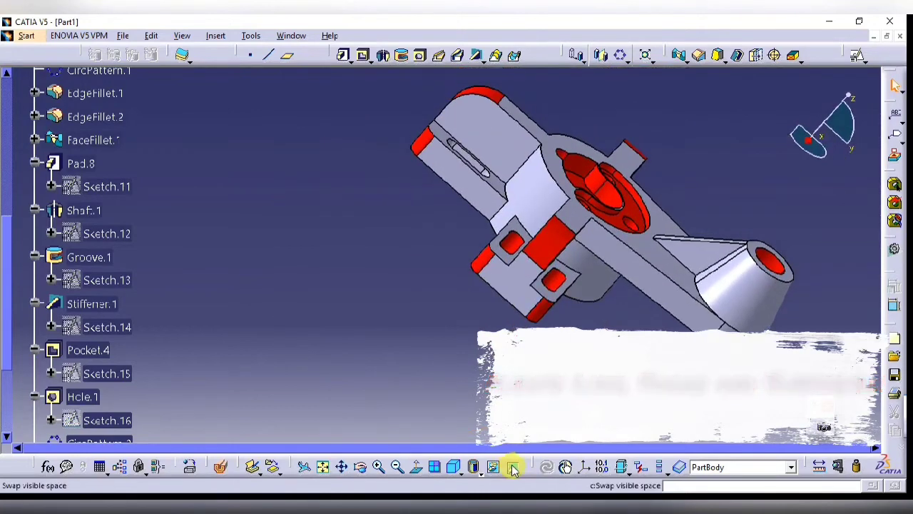
click(454, 467)
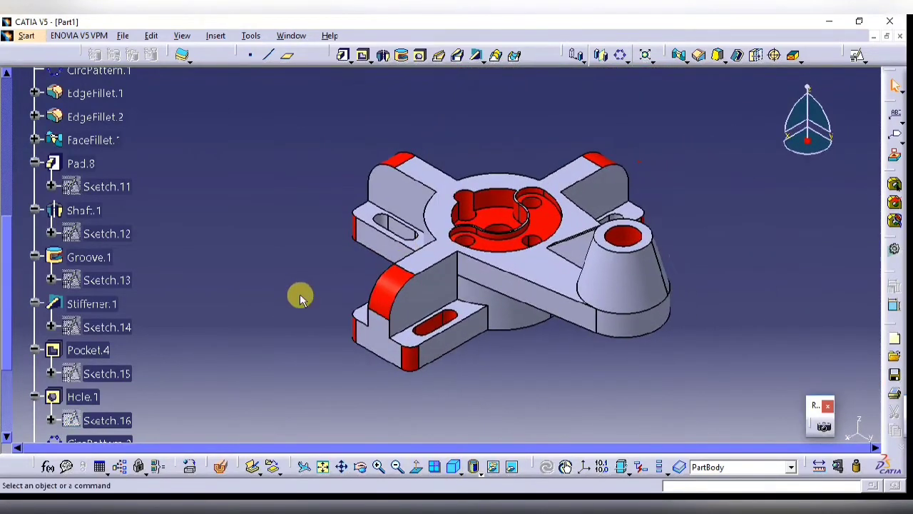